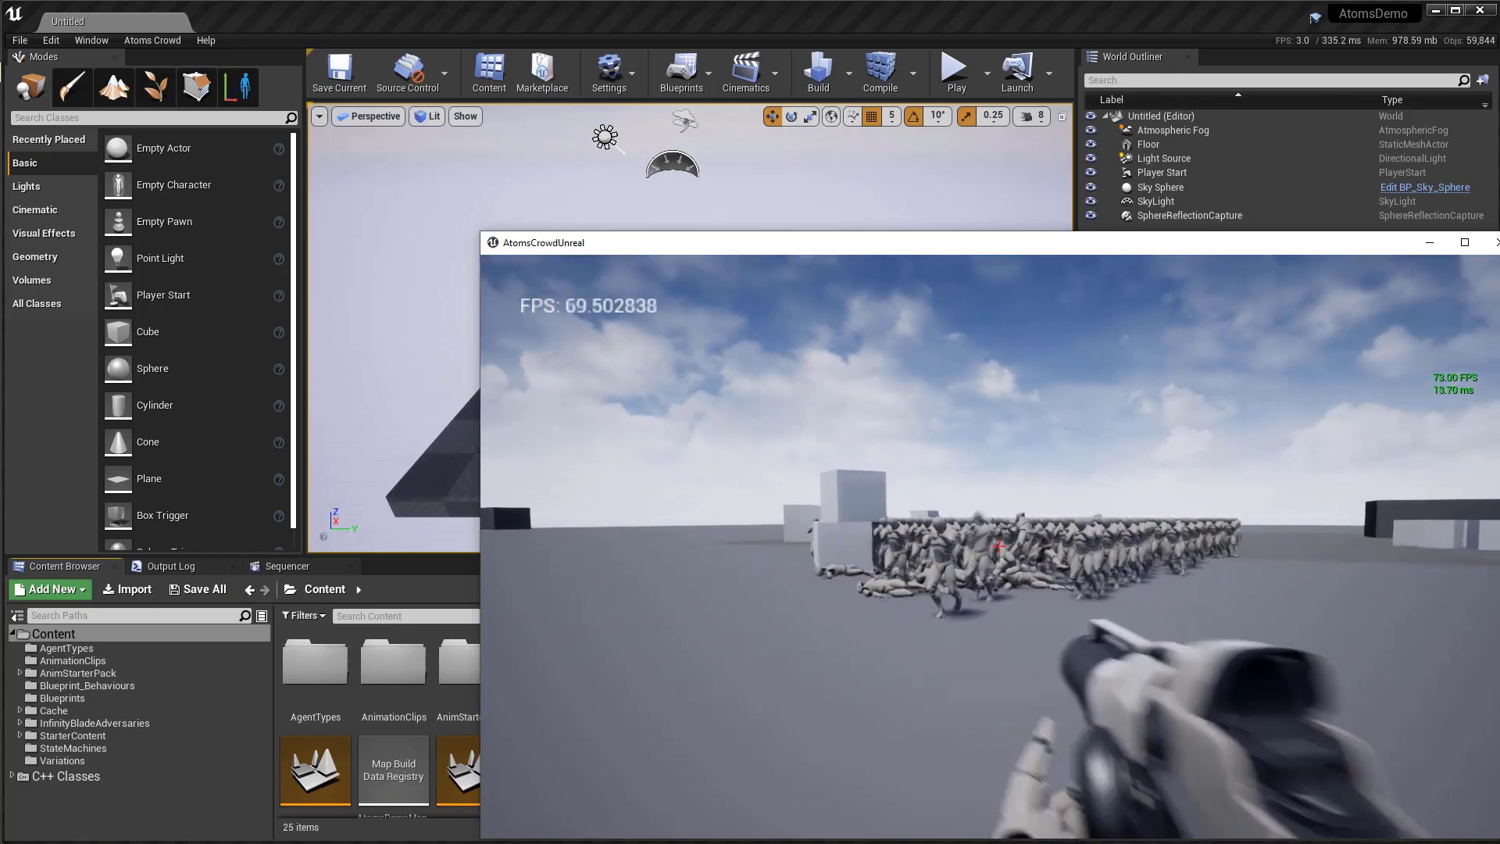
Step: Play-test the crowd demo by moving around and shooting at the agents, and end the preview
key(w)
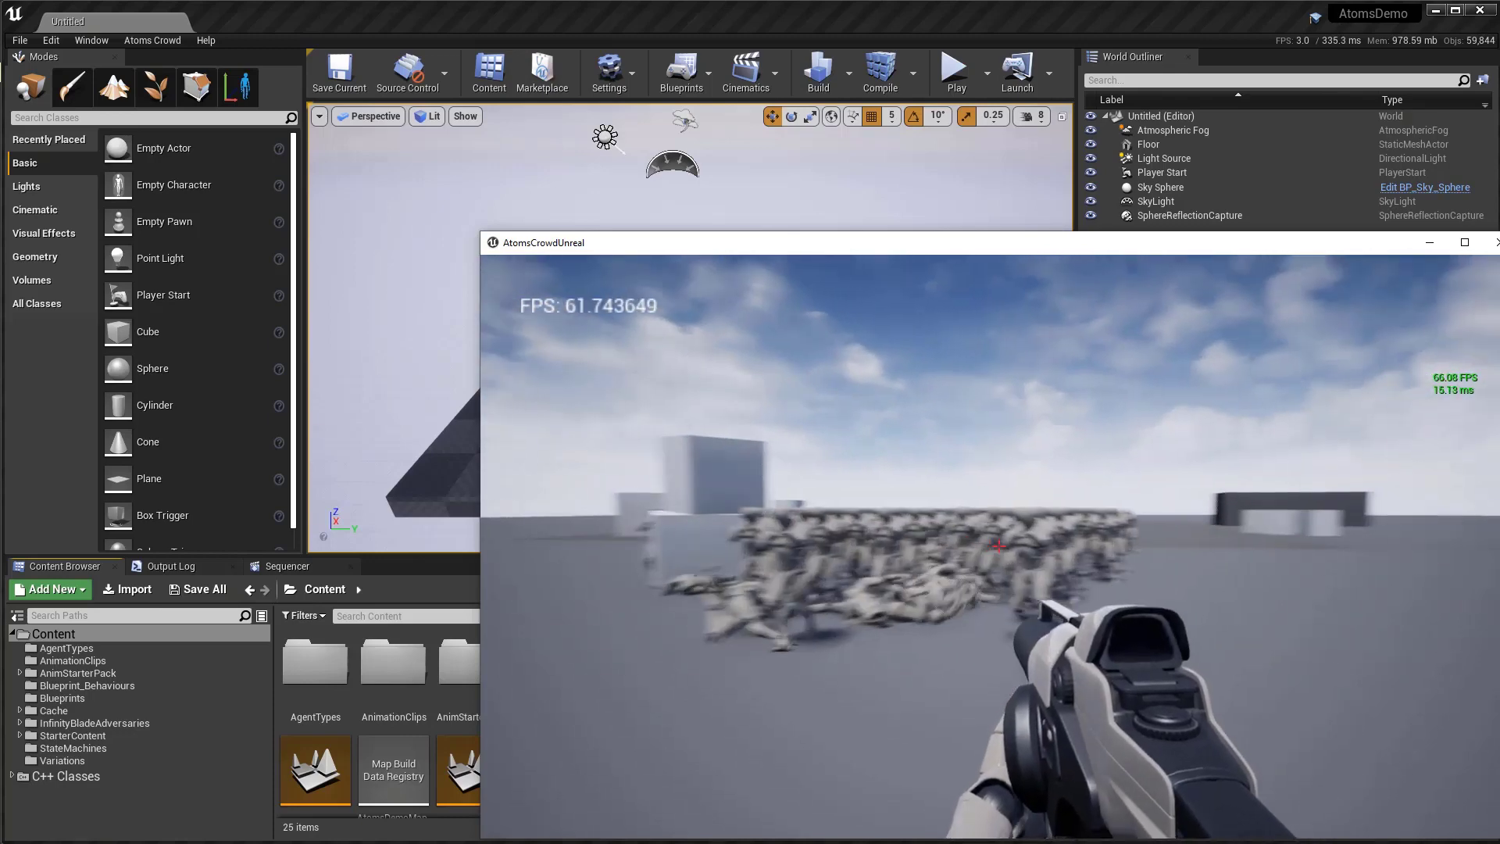
key(s)
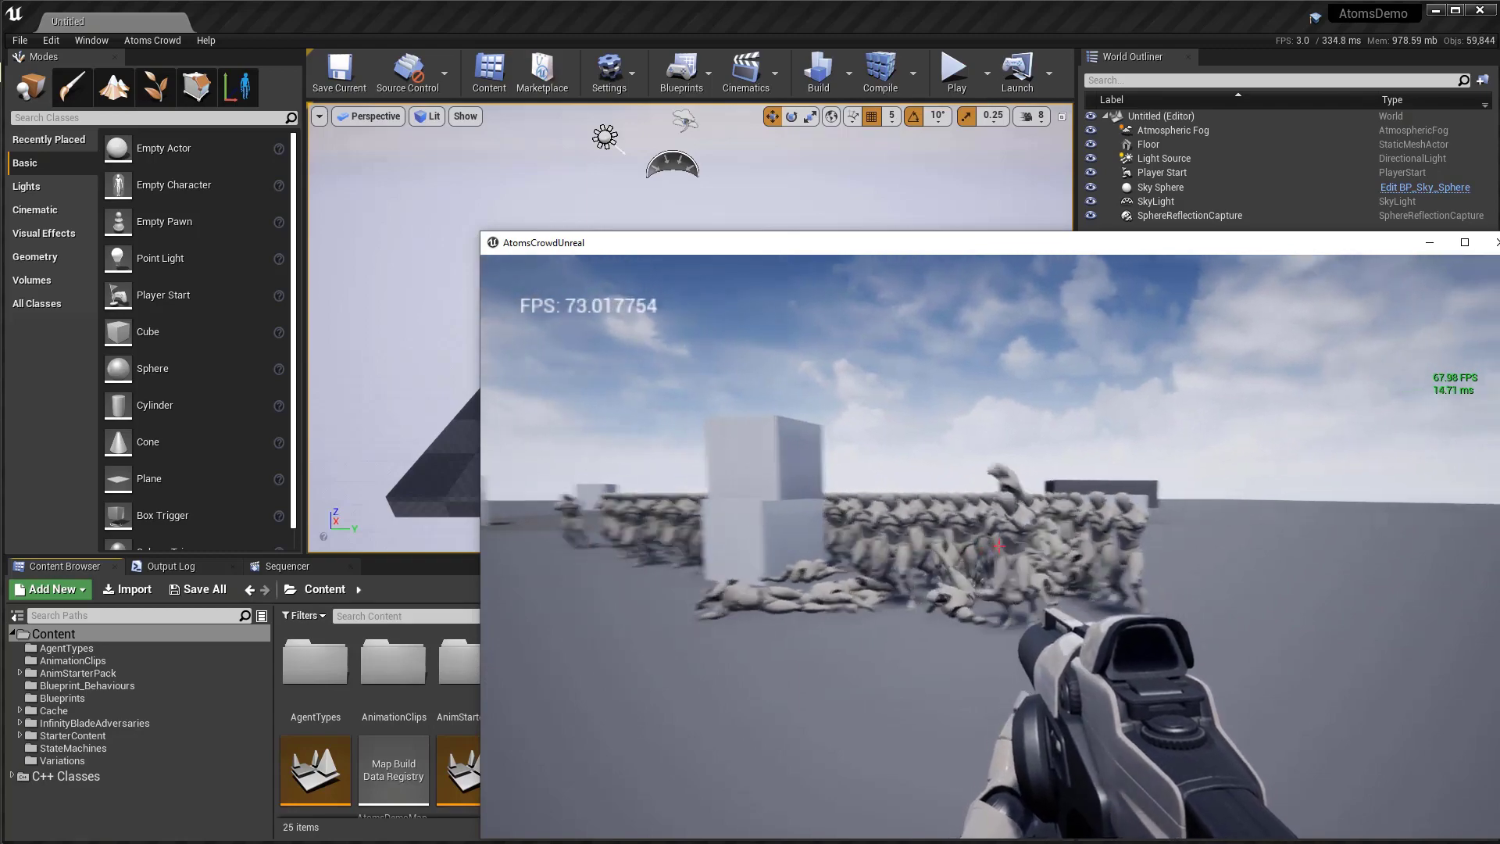
key(a)
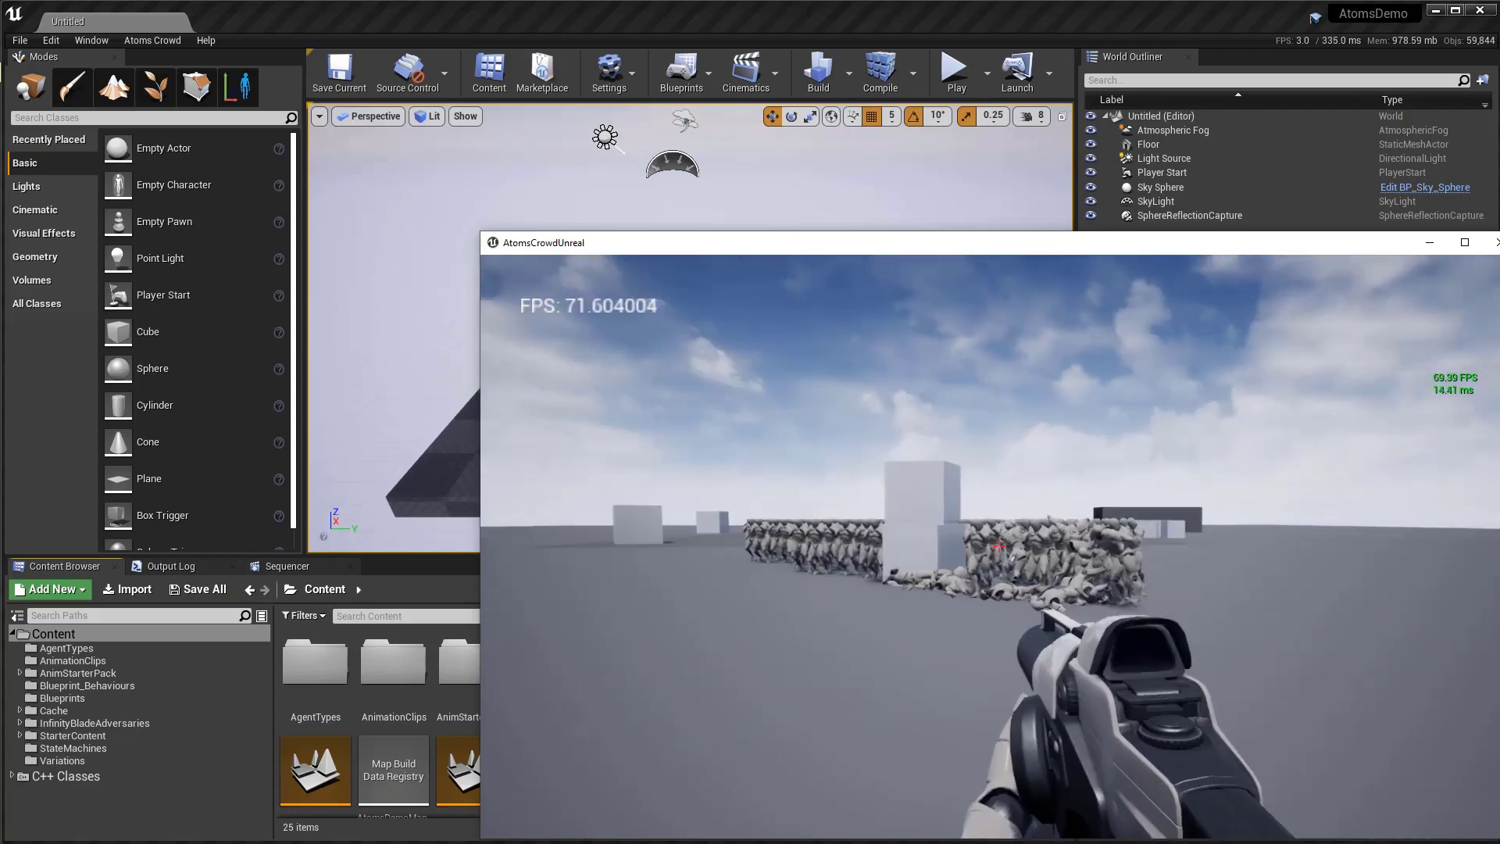
click(999, 546)
key(w)
click(998, 546)
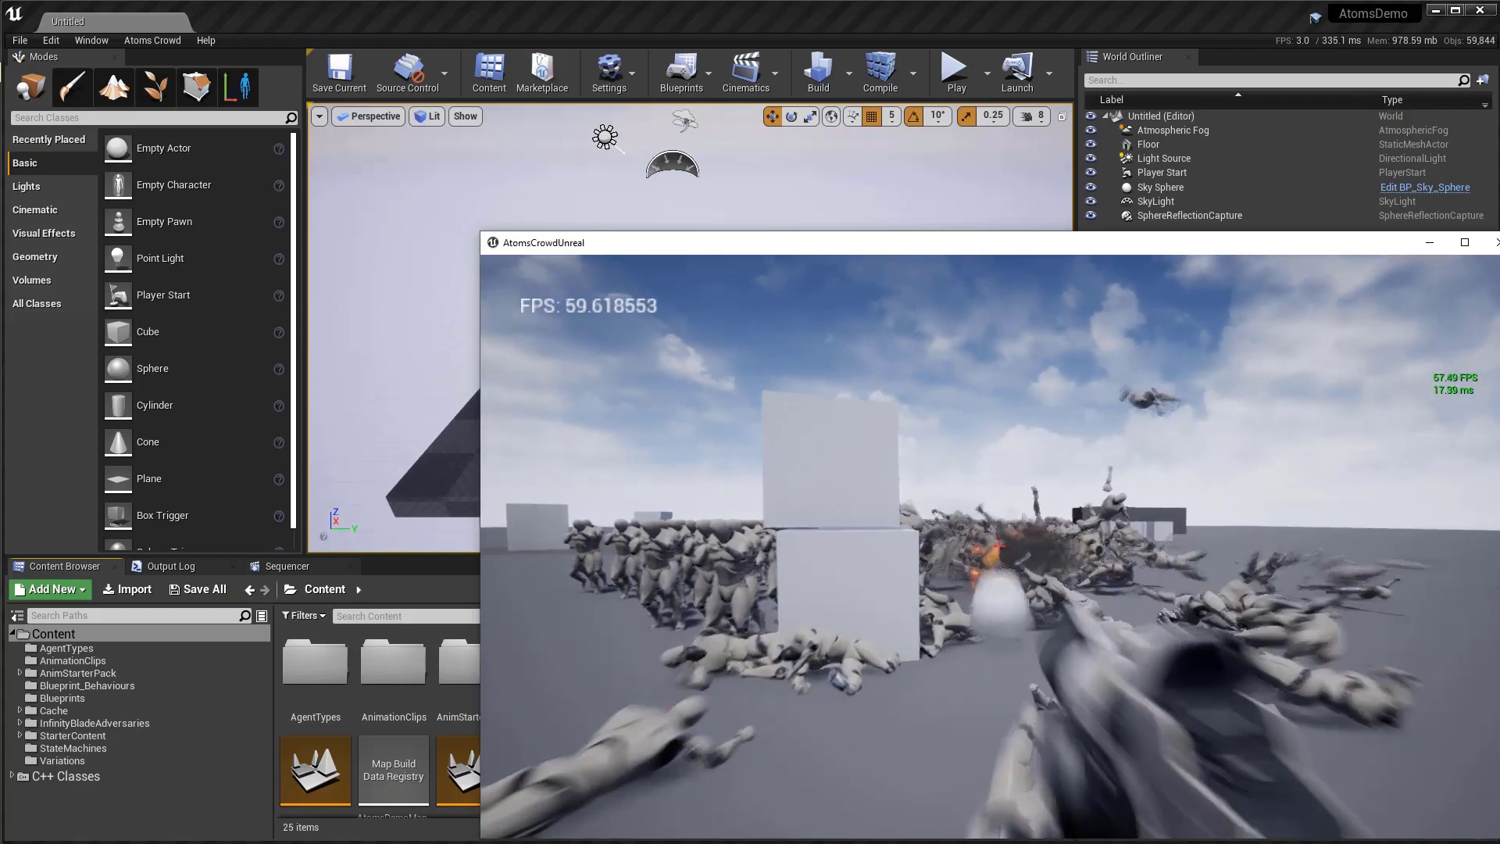
click(998, 546)
click(999, 546)
key(d)
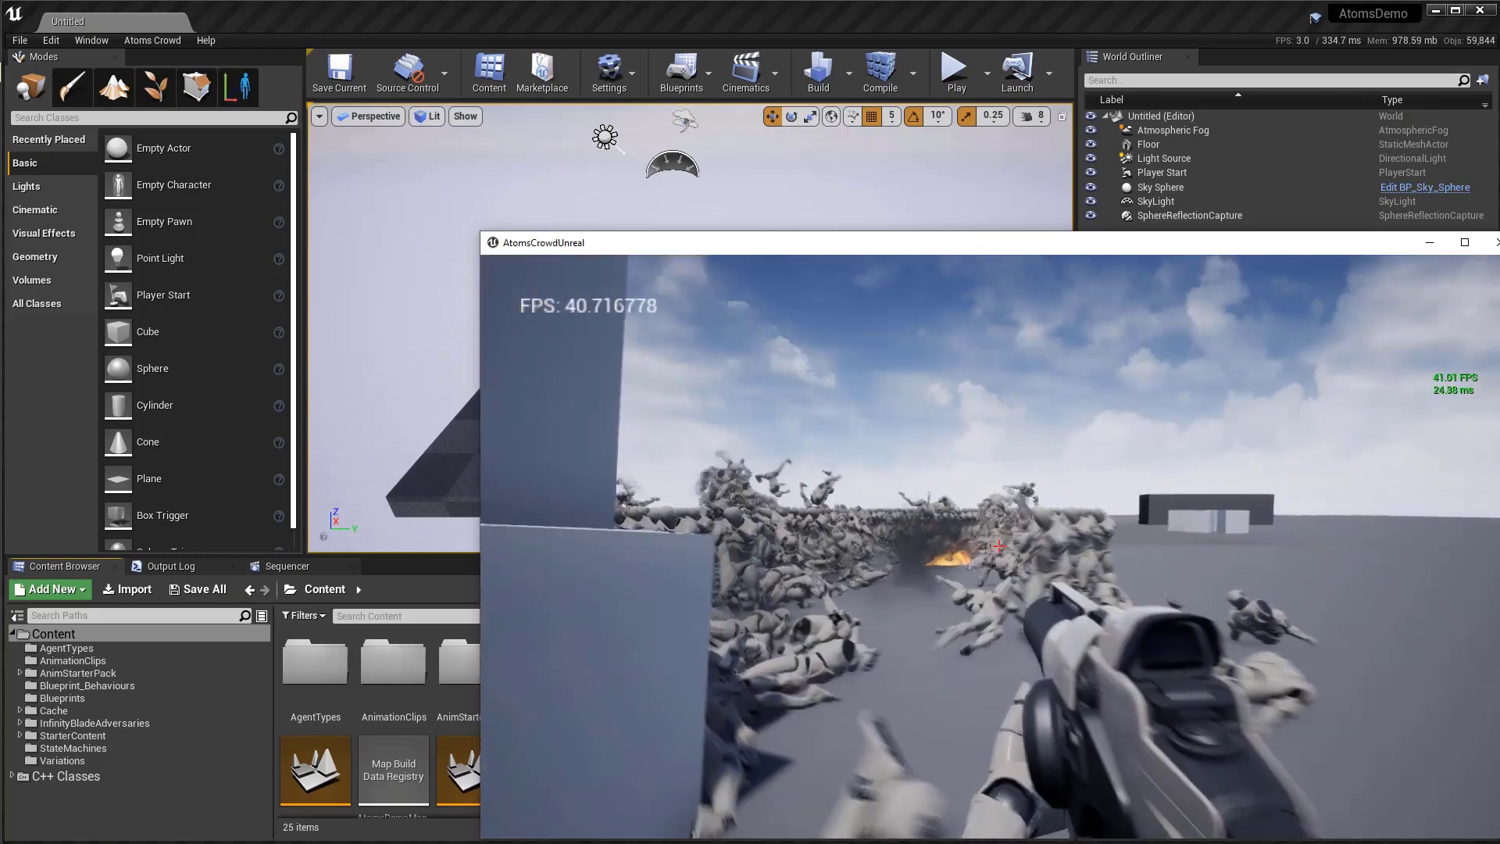
click(999, 546)
click(999, 547)
key(s)
click(998, 546)
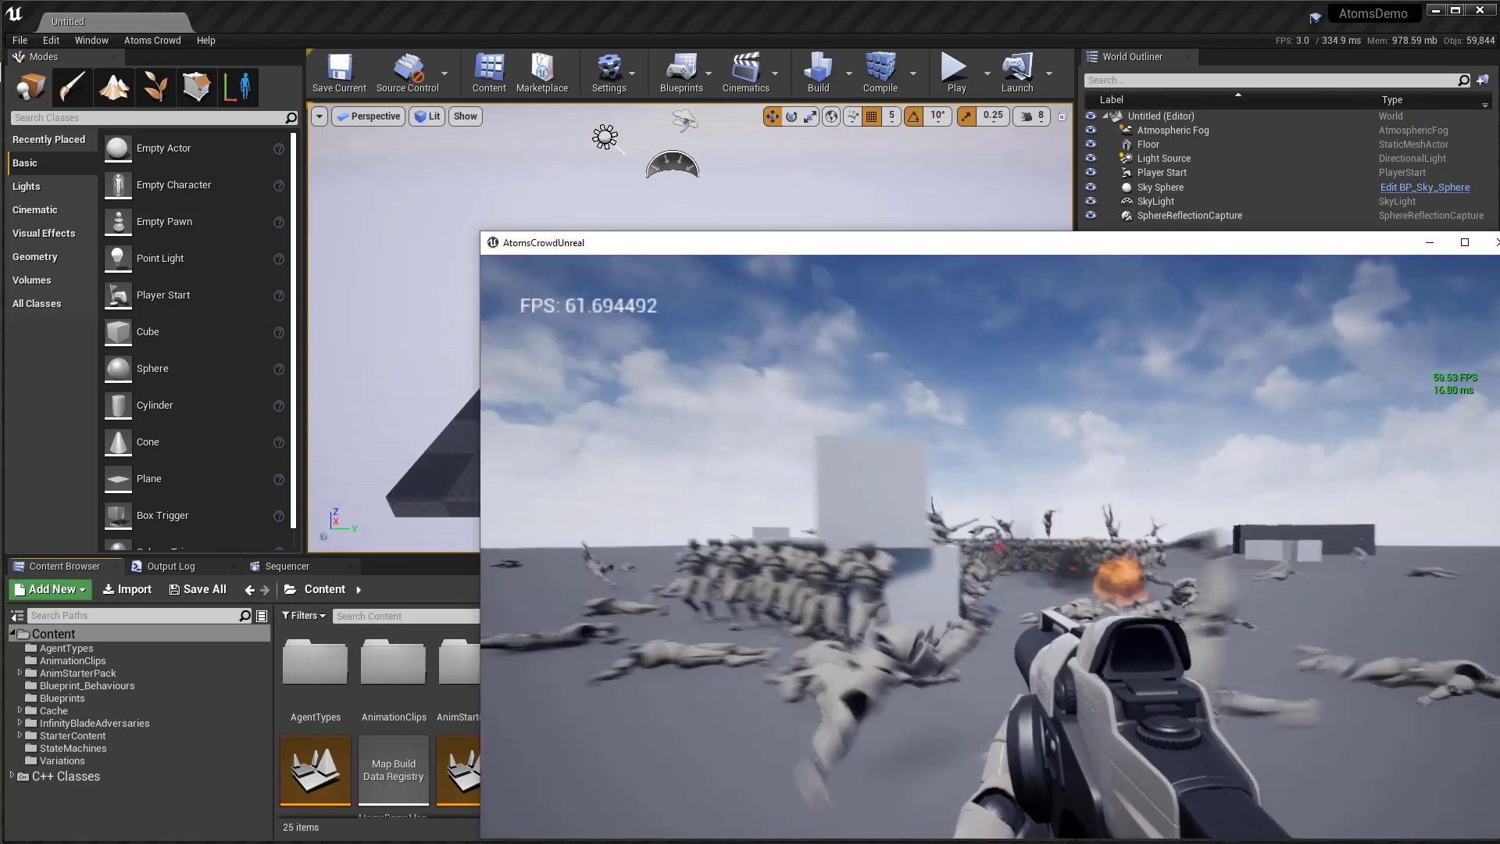
click(999, 546)
key(w)
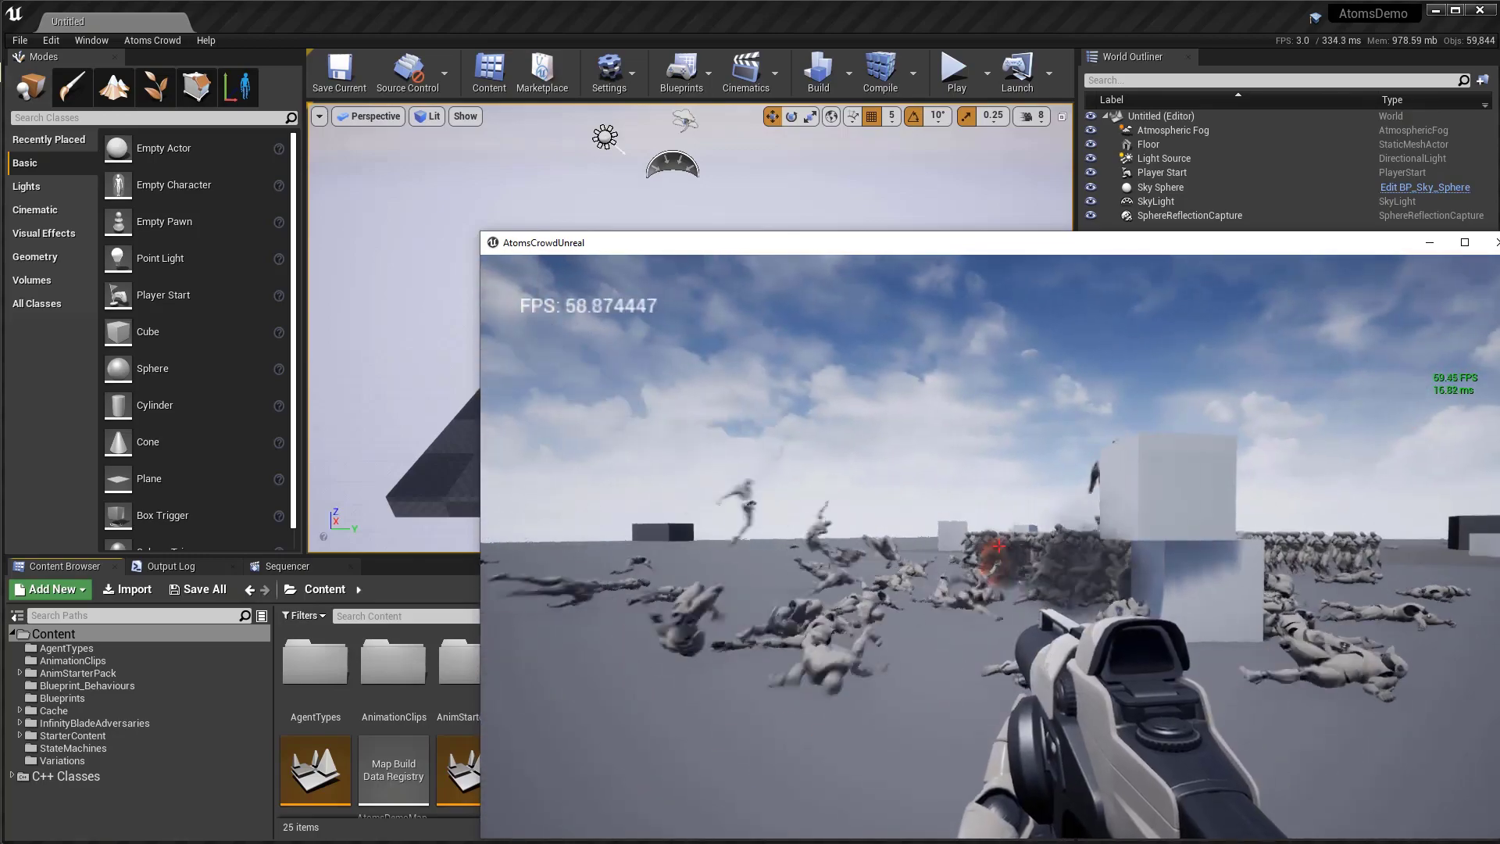
key(Escape)
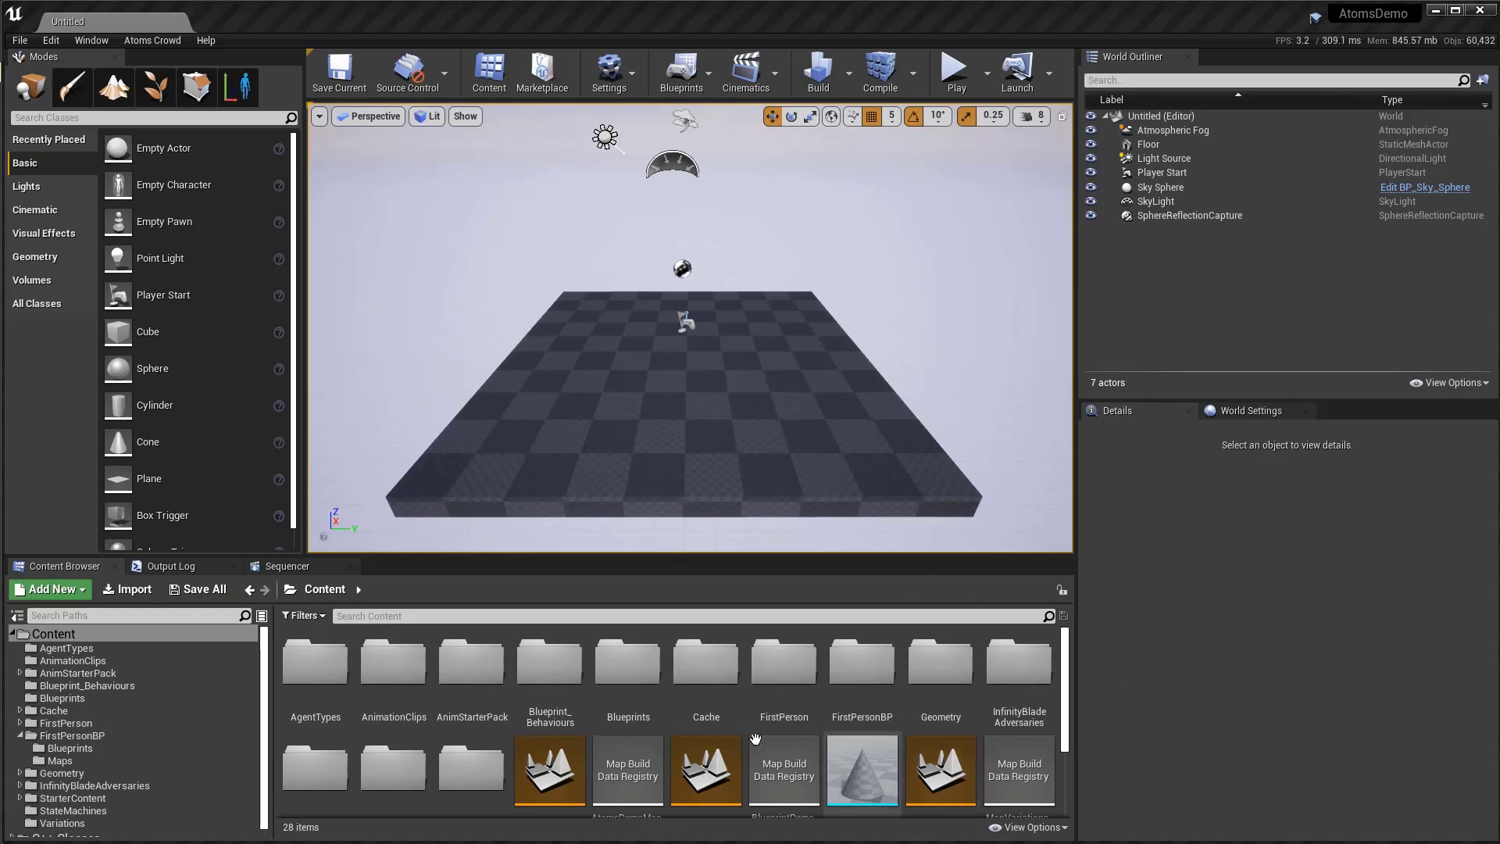
Step: Look into the AnimStarterPack content folder, return to Content and open the FirstPersonBP folder
double_click(476, 674)
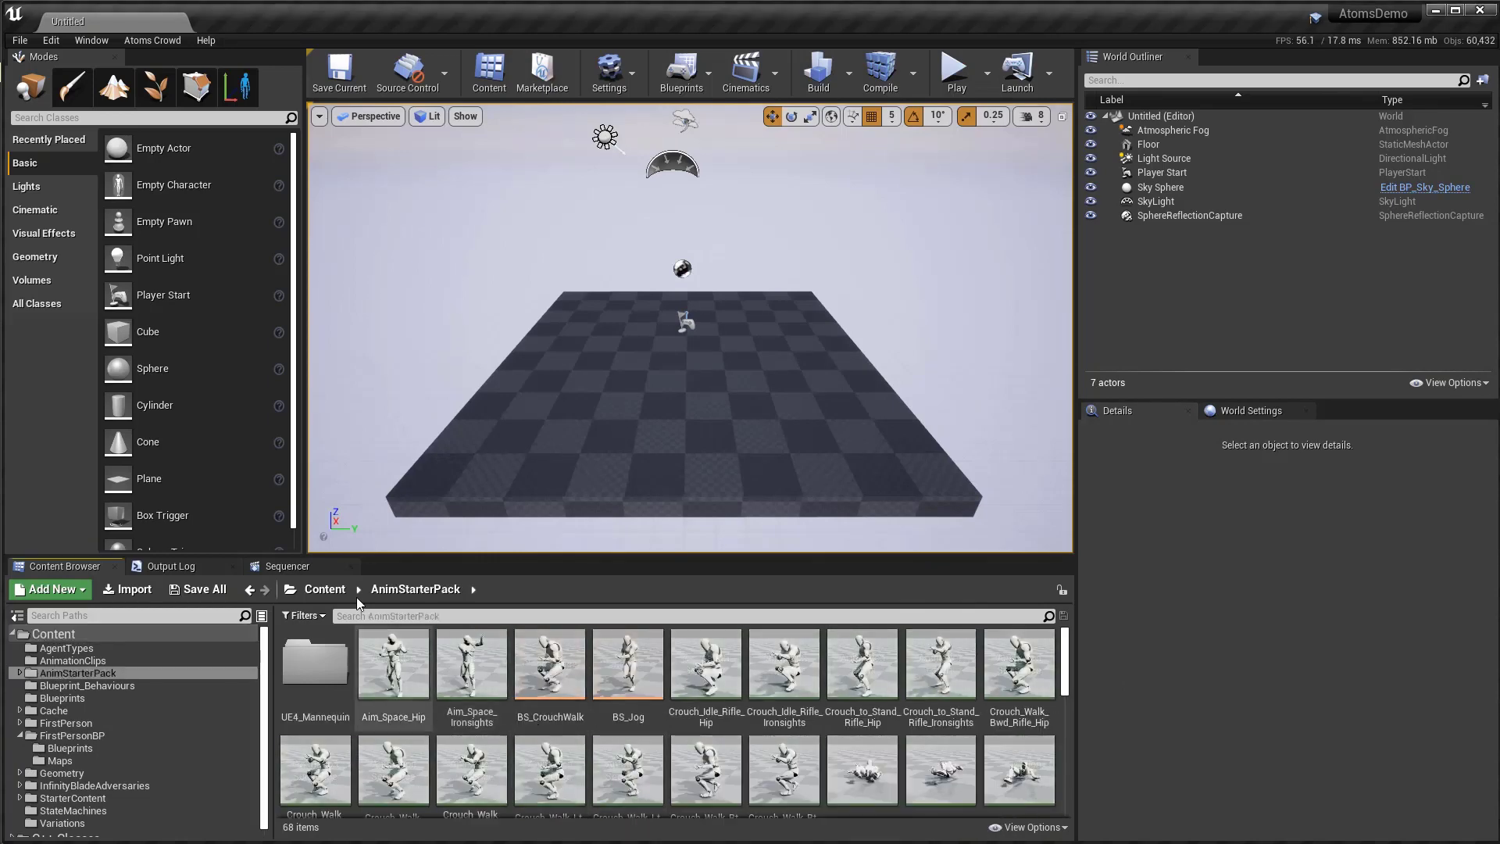
click(322, 589)
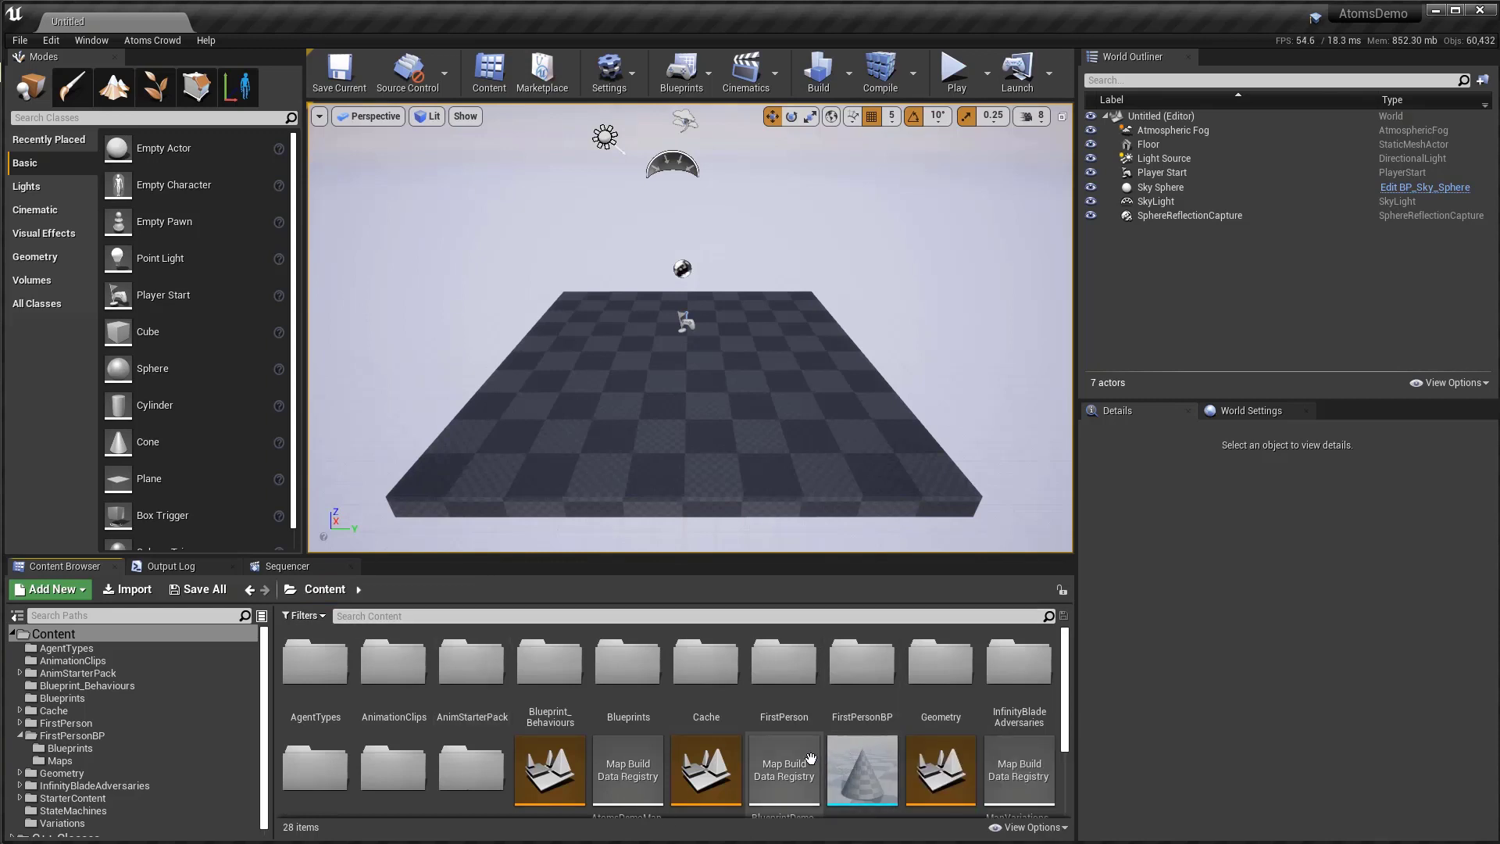
double_click(873, 665)
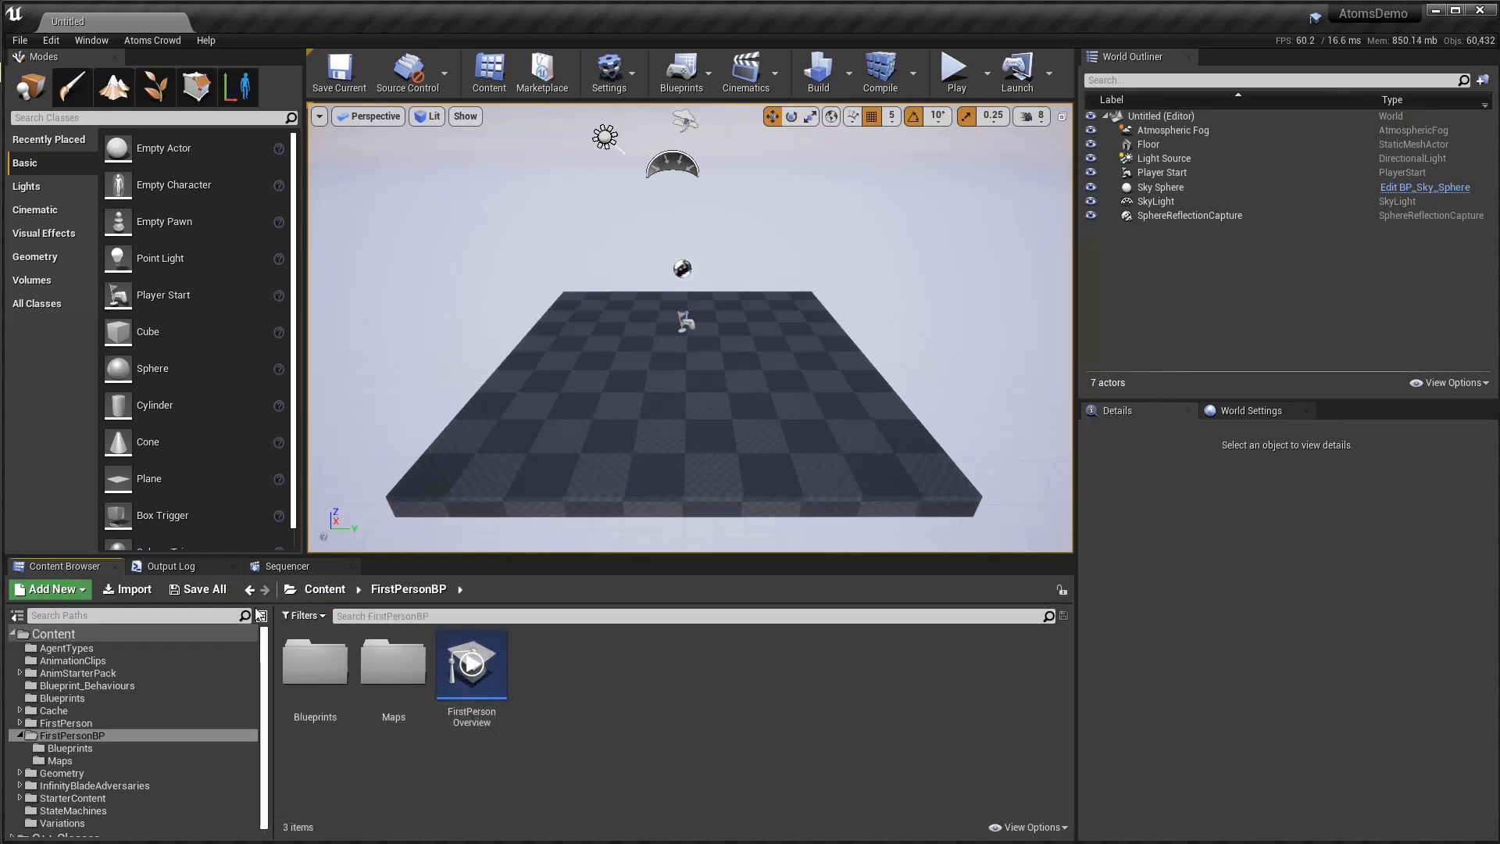
Step: Review the First Person blueprint feature among the available content packs without adding it to the project
click(51, 589)
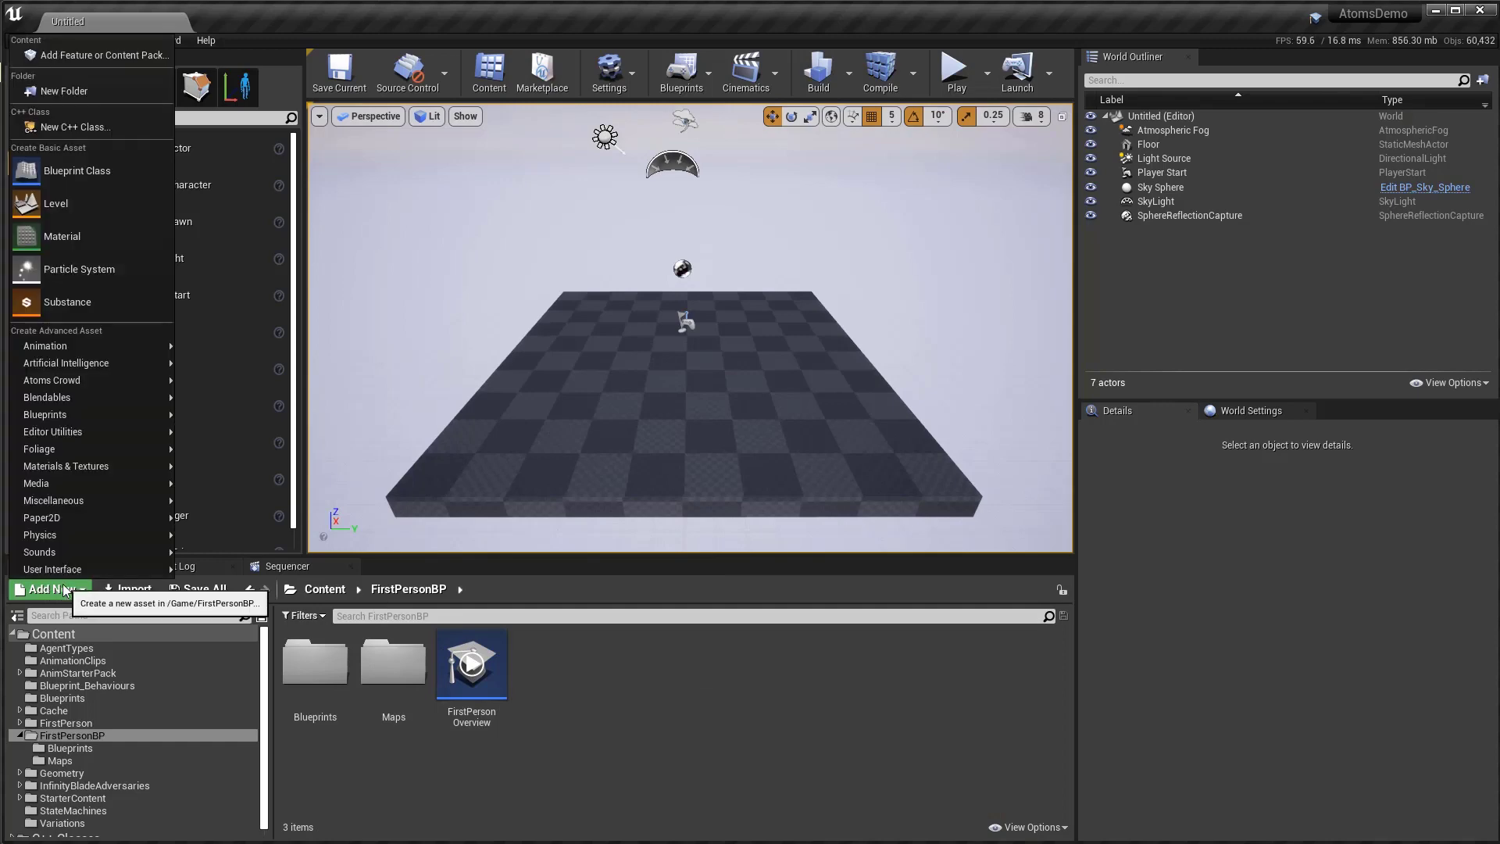
click(79, 57)
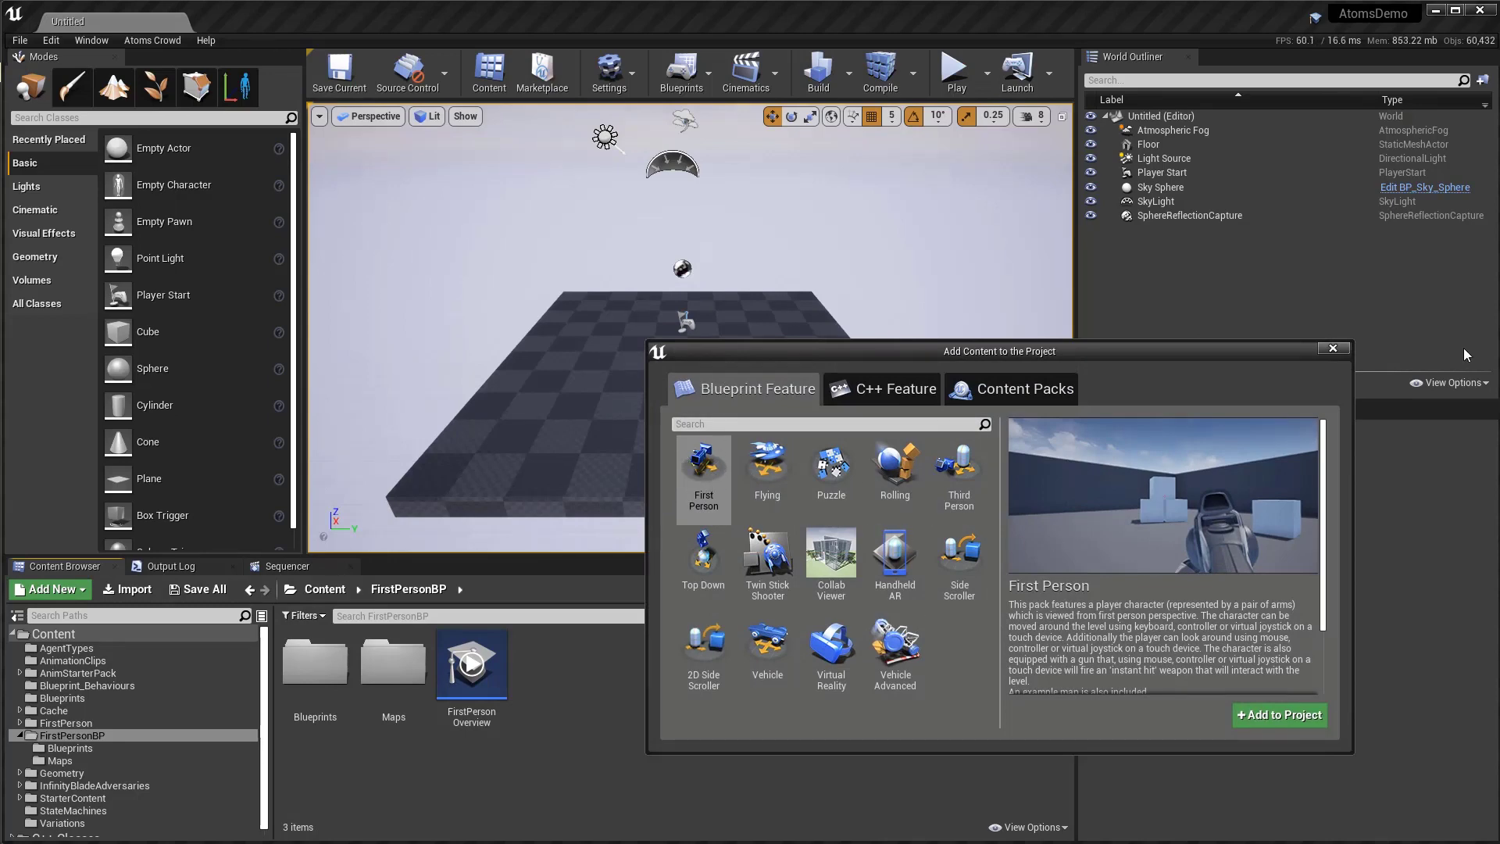
click(1333, 348)
Step: Open FirstPersonExampleMap from the FirstPersonBP Maps folder and play-test it by walking around the arena, ending the session when done
double_click(393, 663)
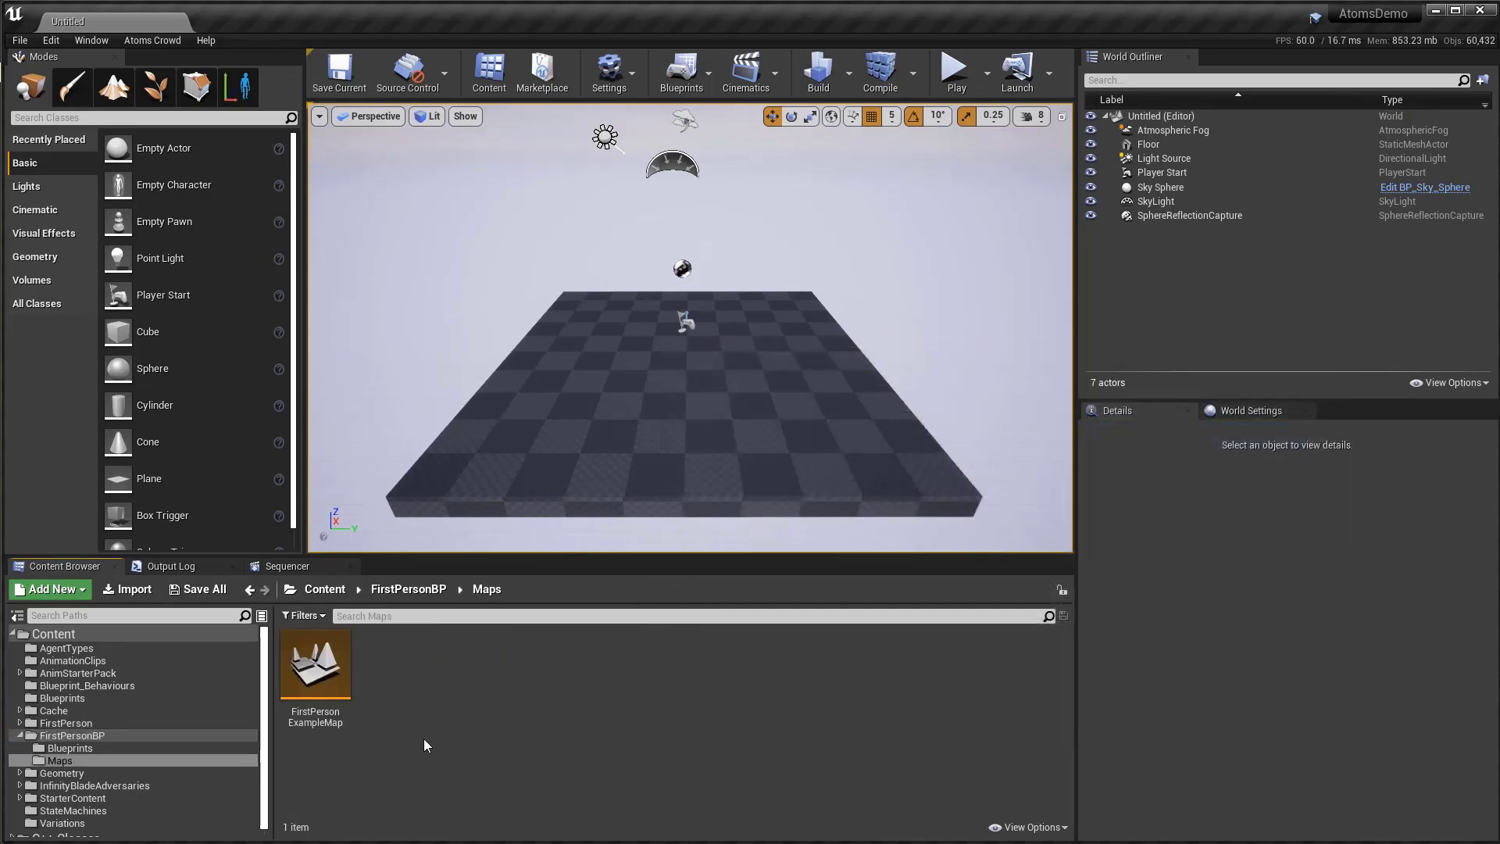
double_click(327, 677)
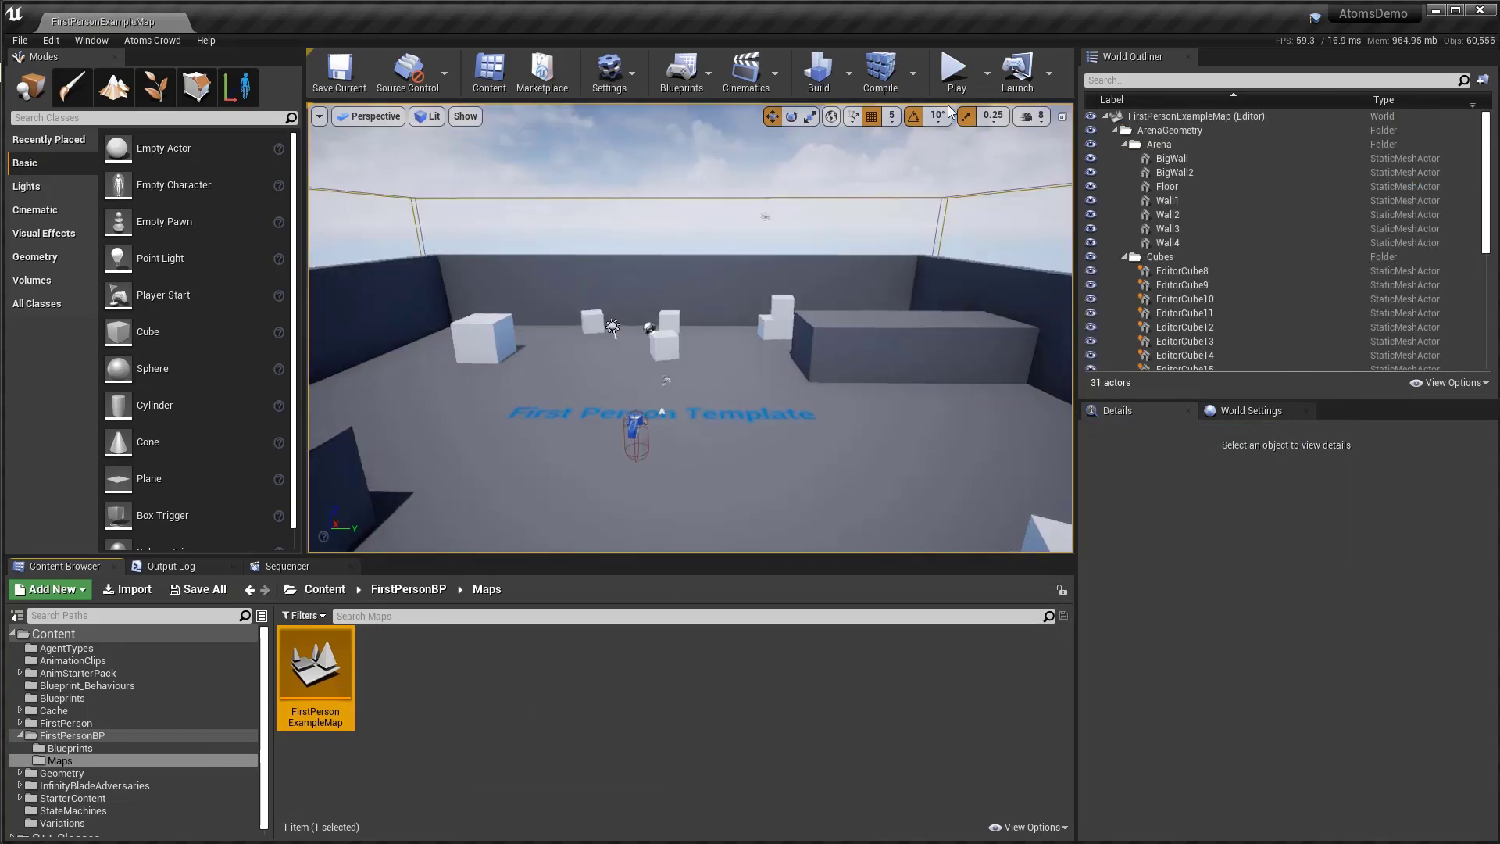
click(949, 71)
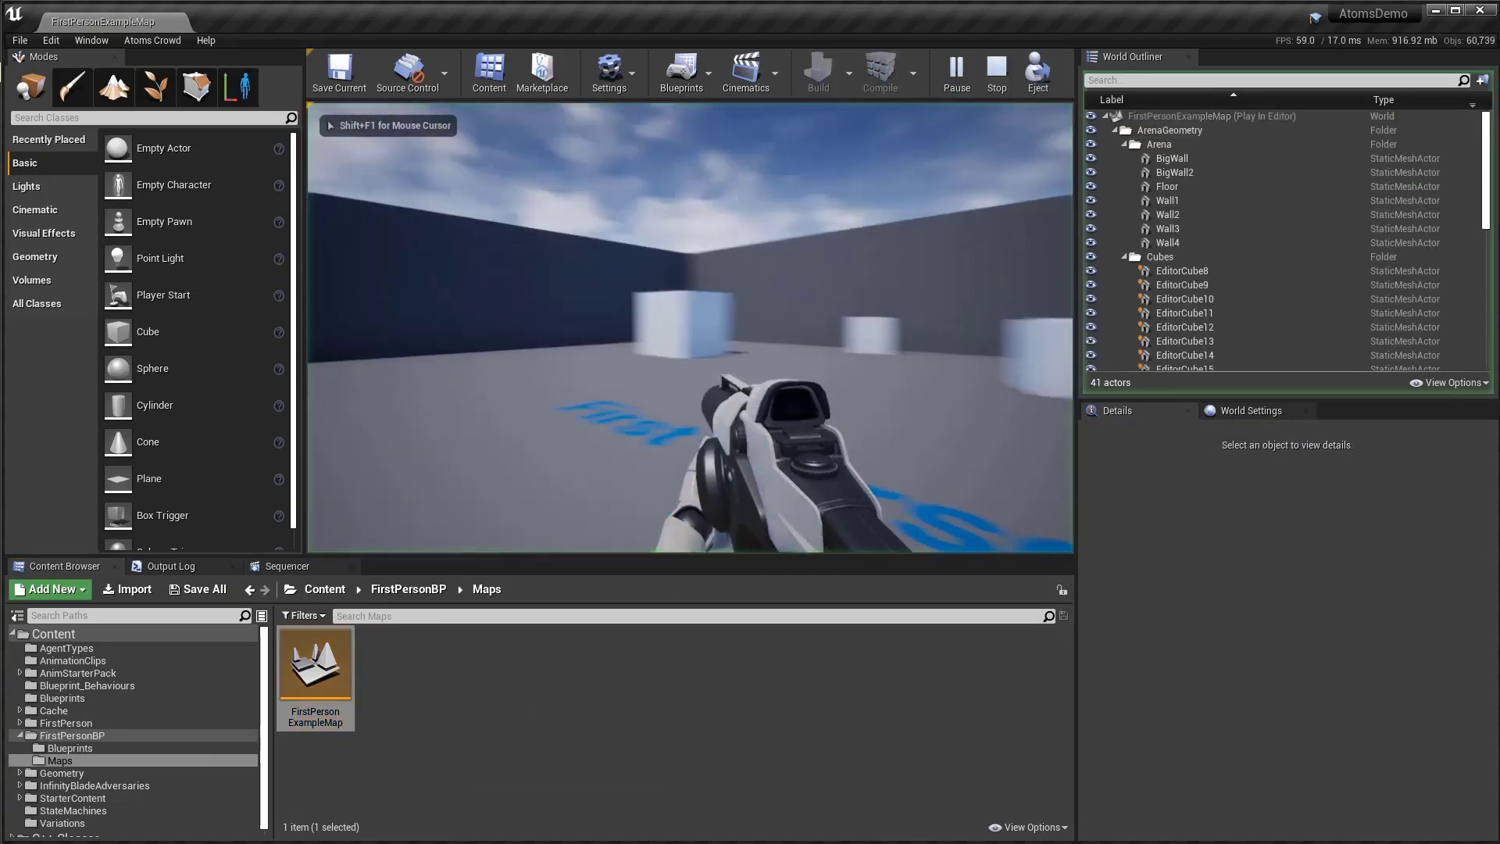
key(w)
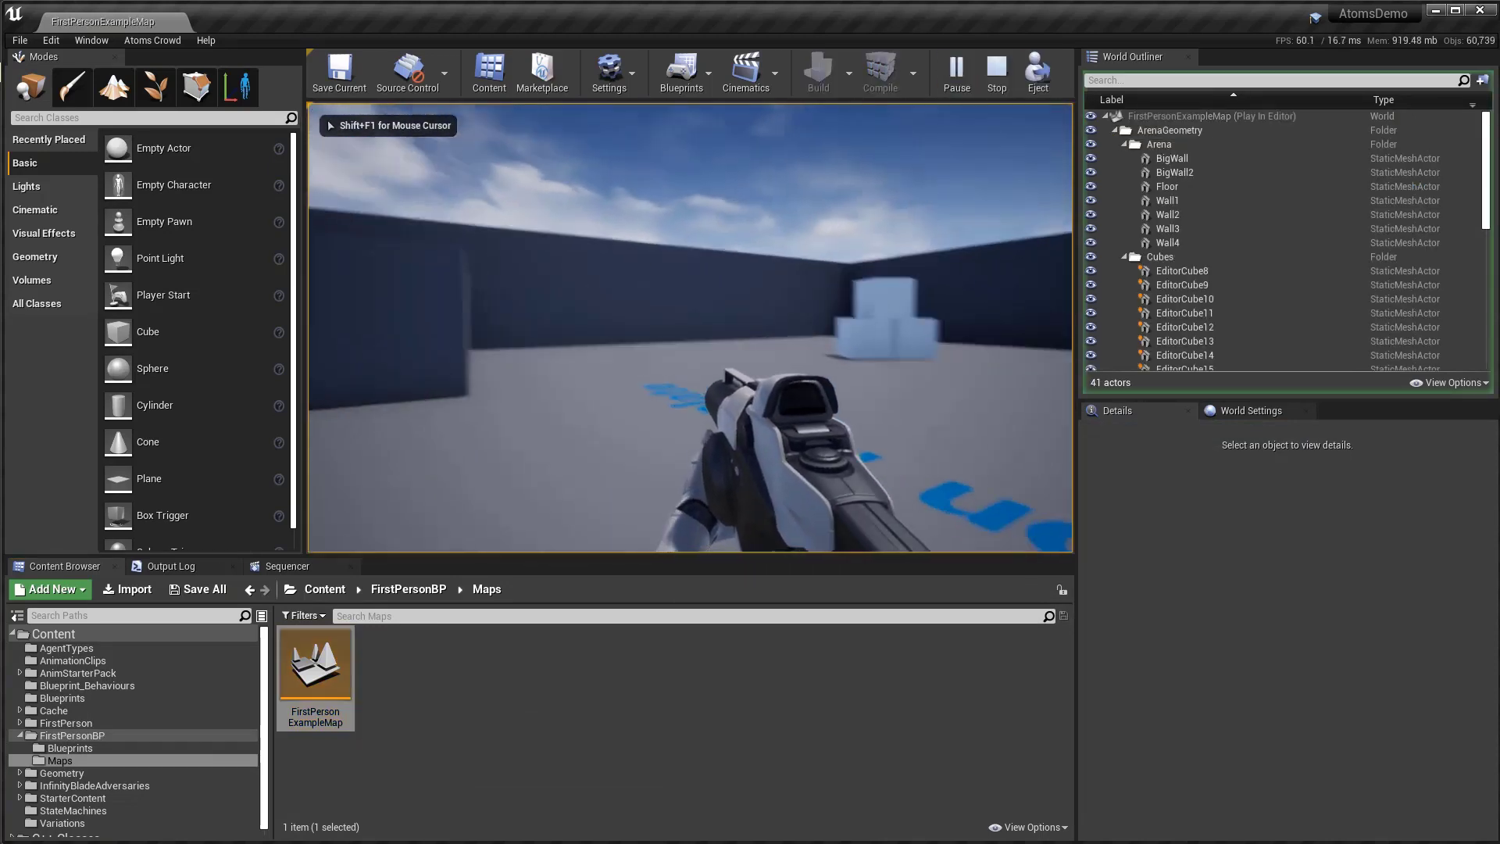
key(w)
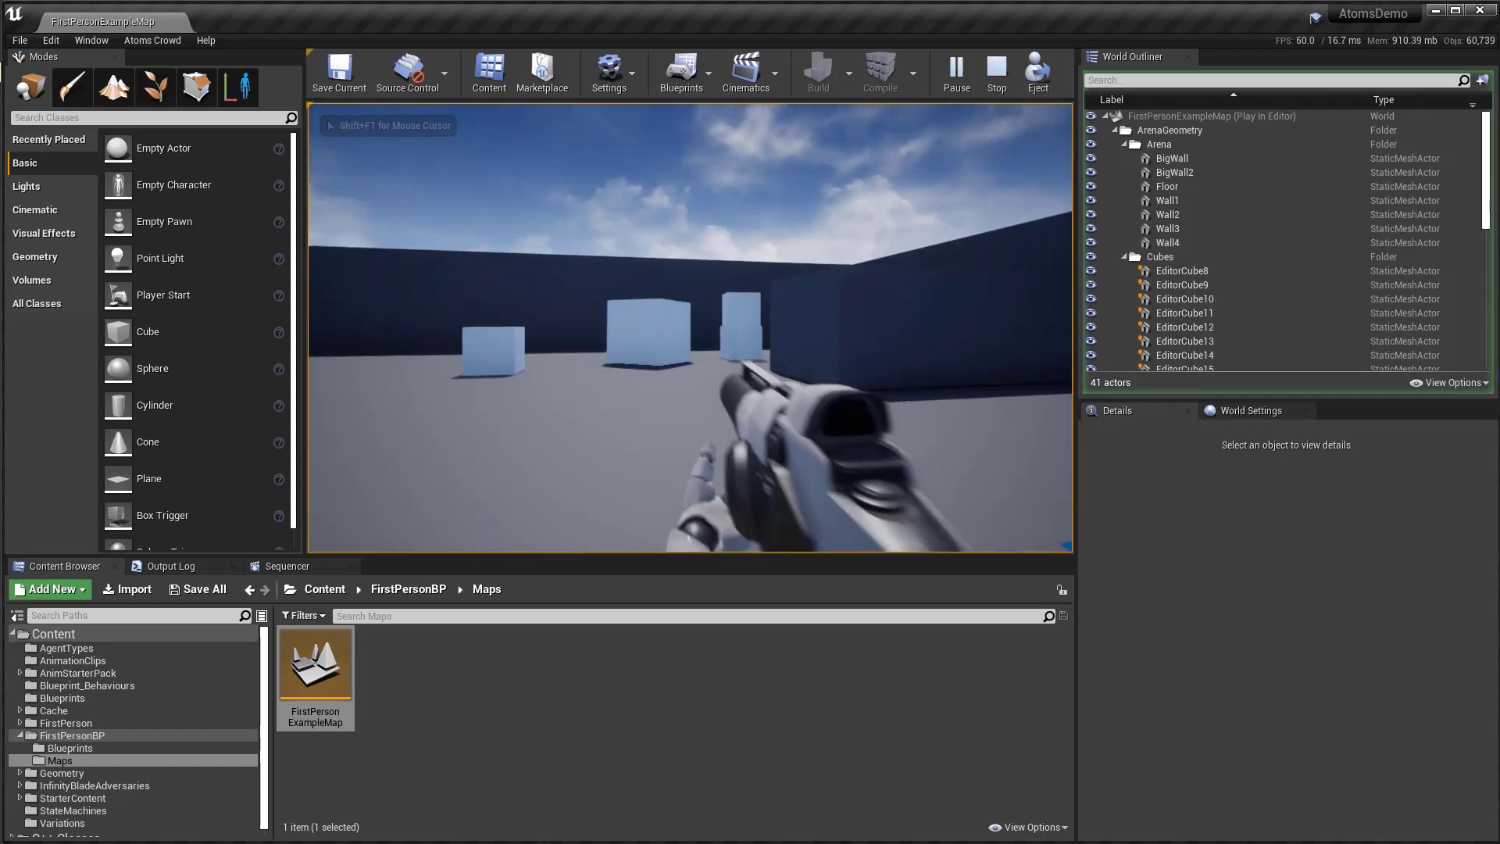
key(w)
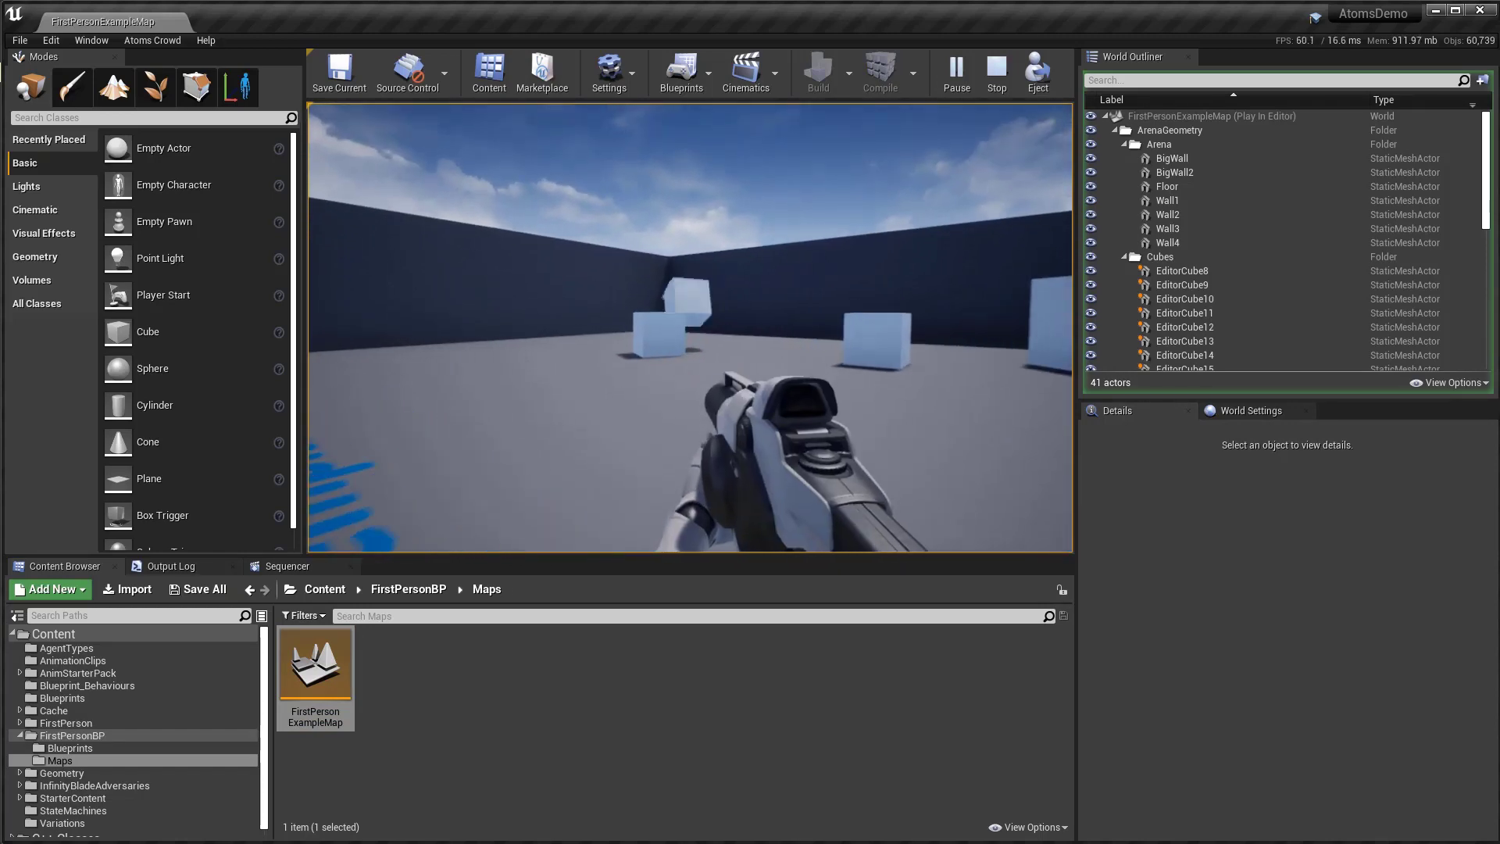
key(w)
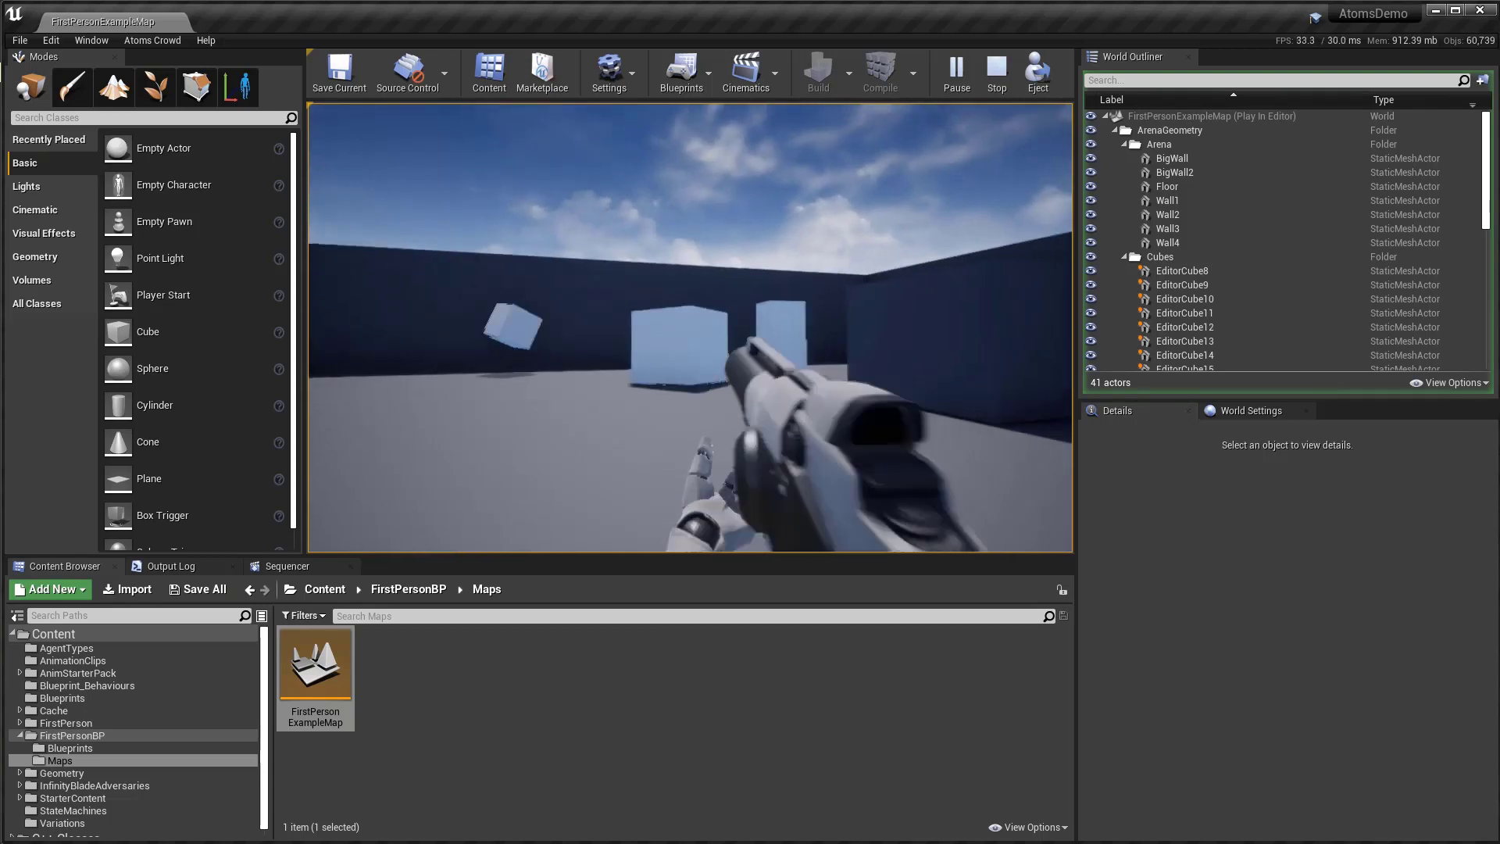
key(Escape)
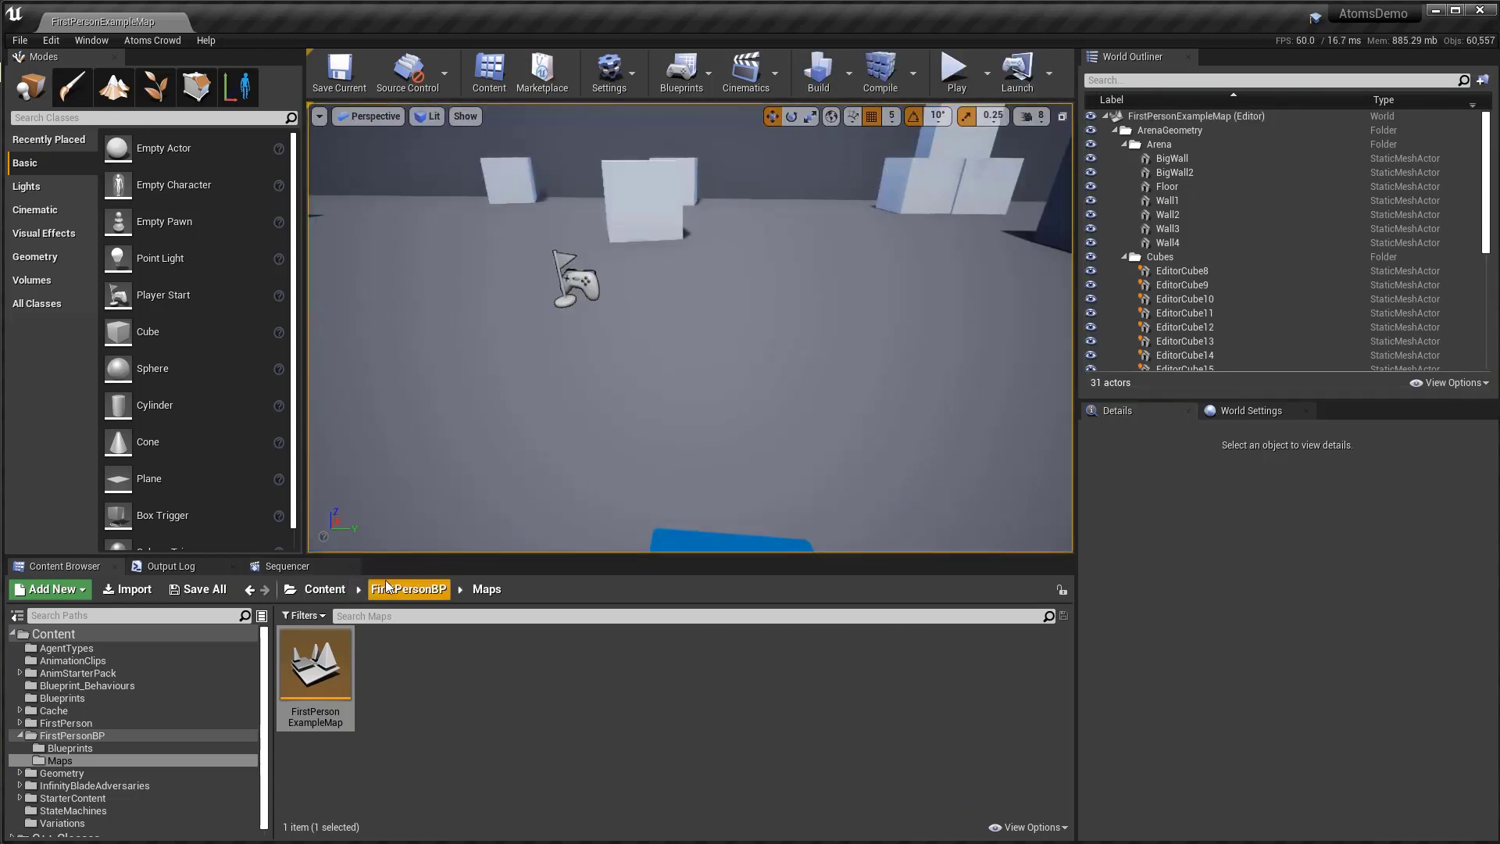
Step: Open the Mannequin_AgentType asset from the Atoms folder inside AnimStarterPack's UE4_Mannequin folder
click(325, 592)
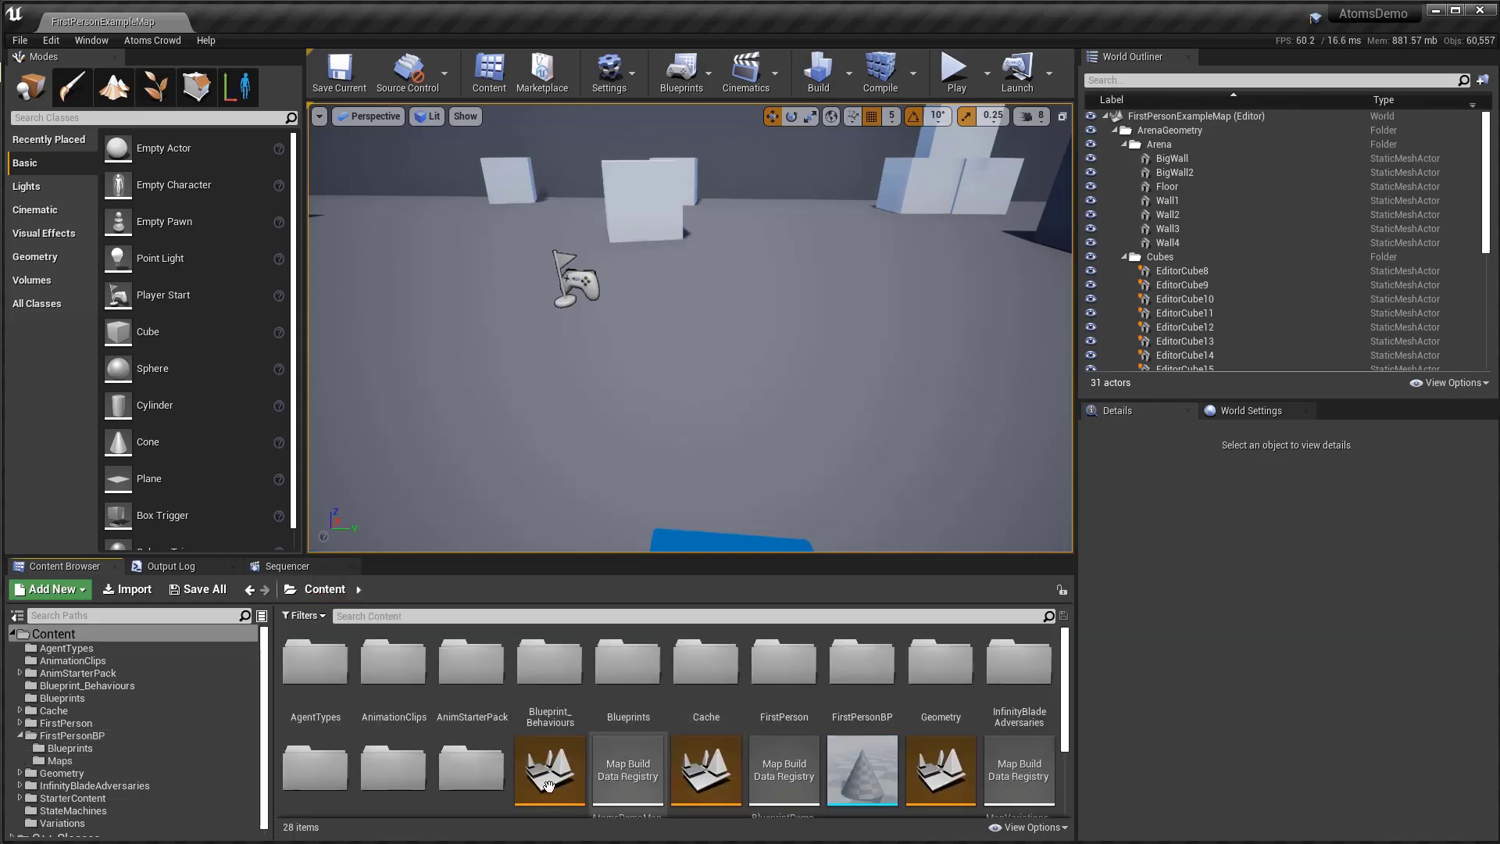
click(477, 685)
double_click(477, 684)
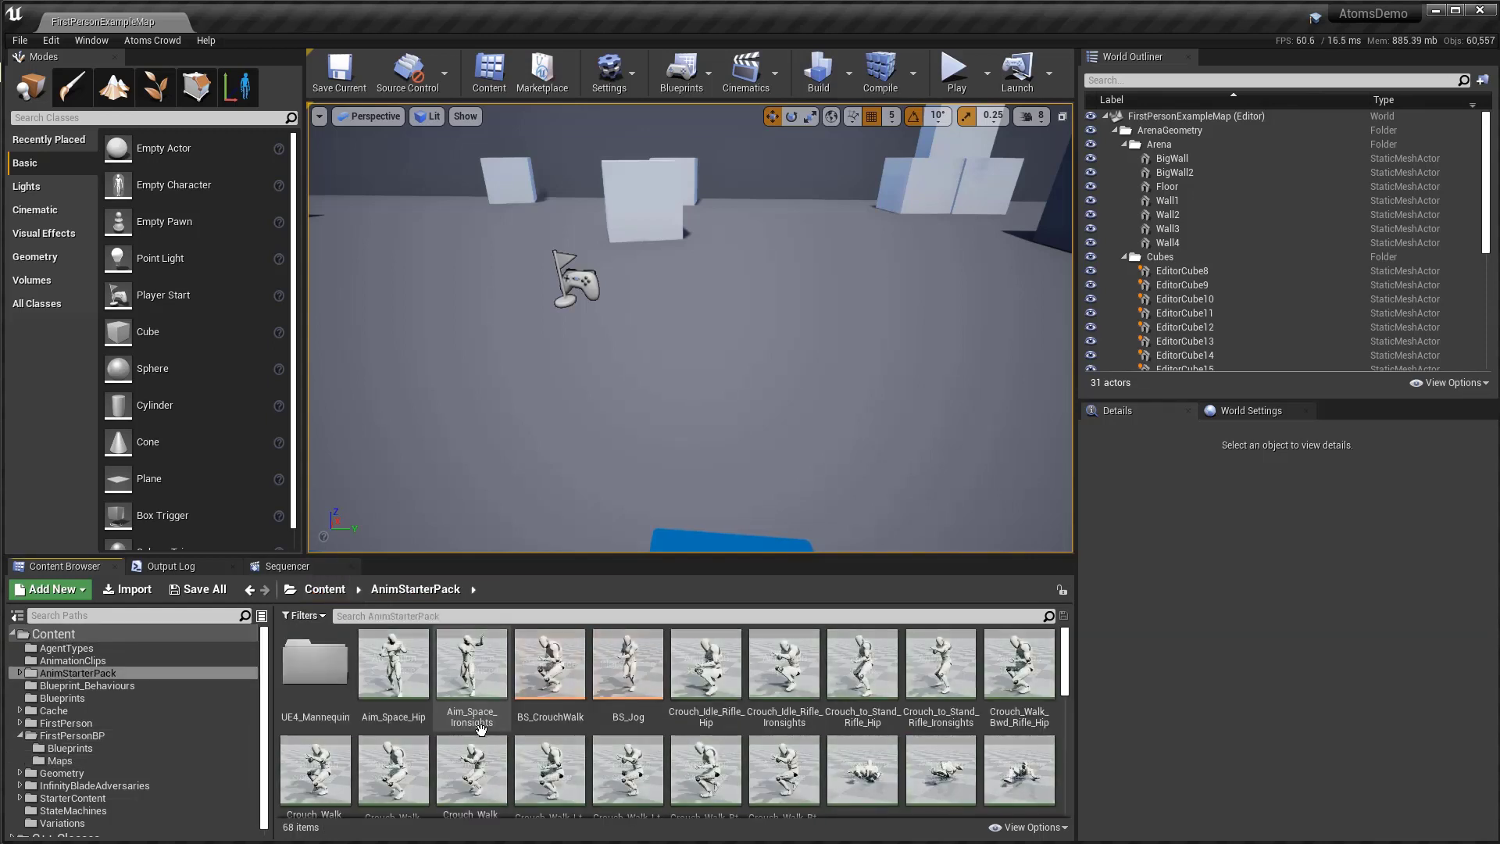
double_click(333, 665)
double_click(324, 685)
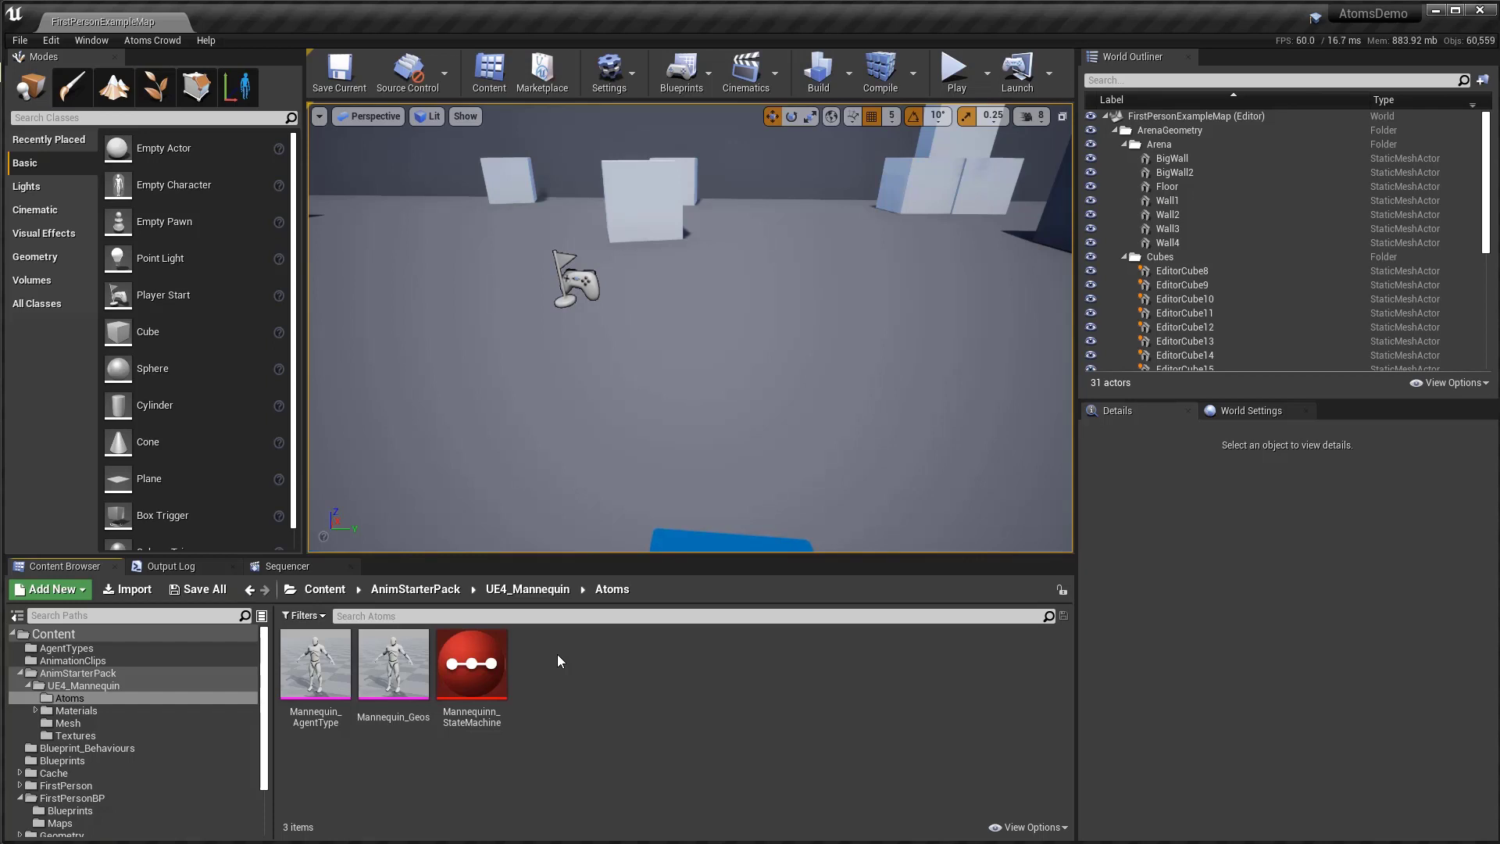
double_click(316, 664)
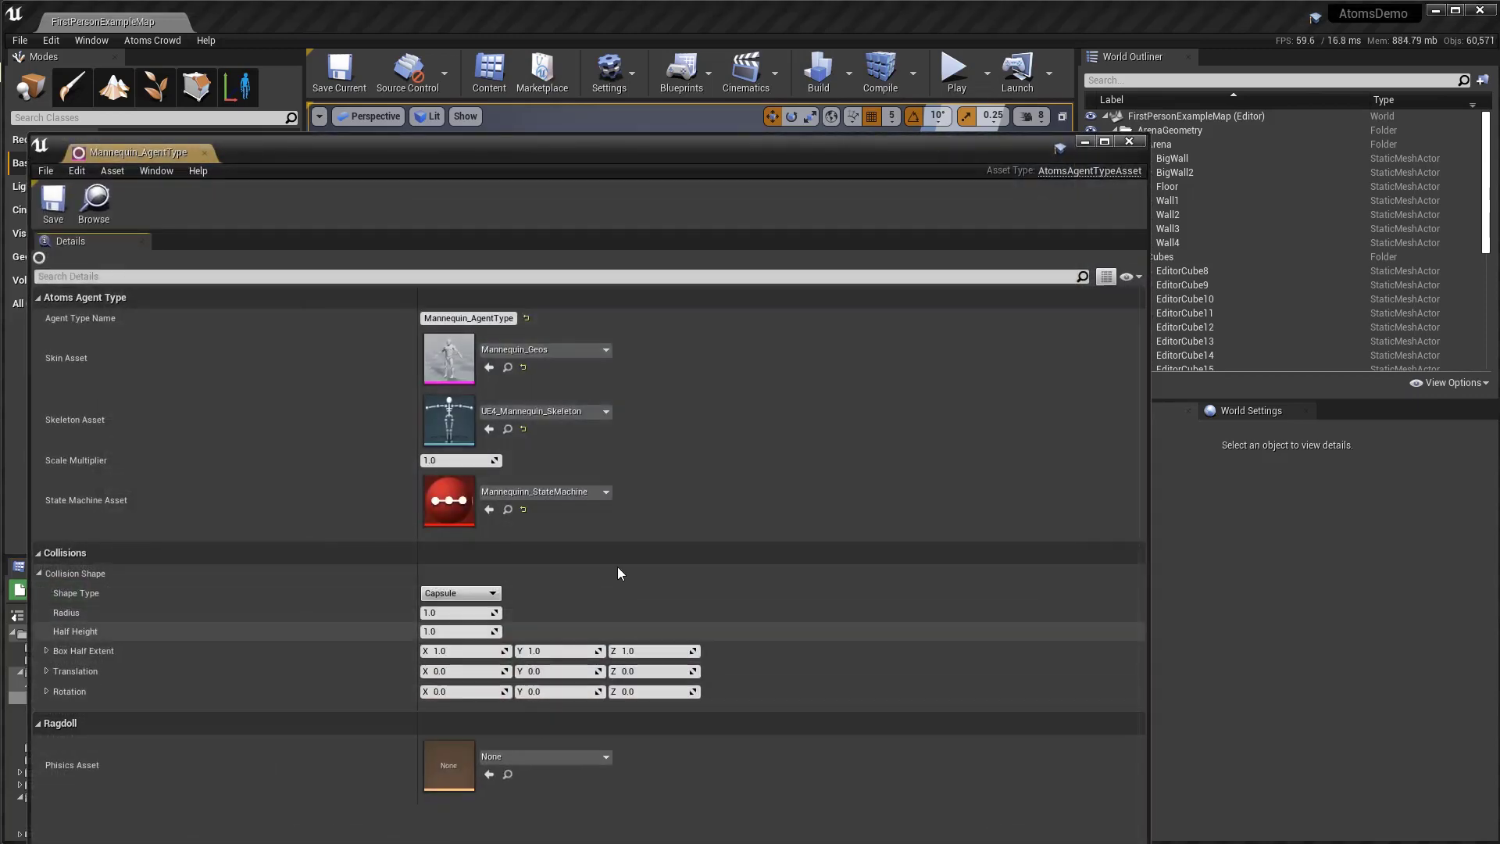
drag(452, 160, 500, 73)
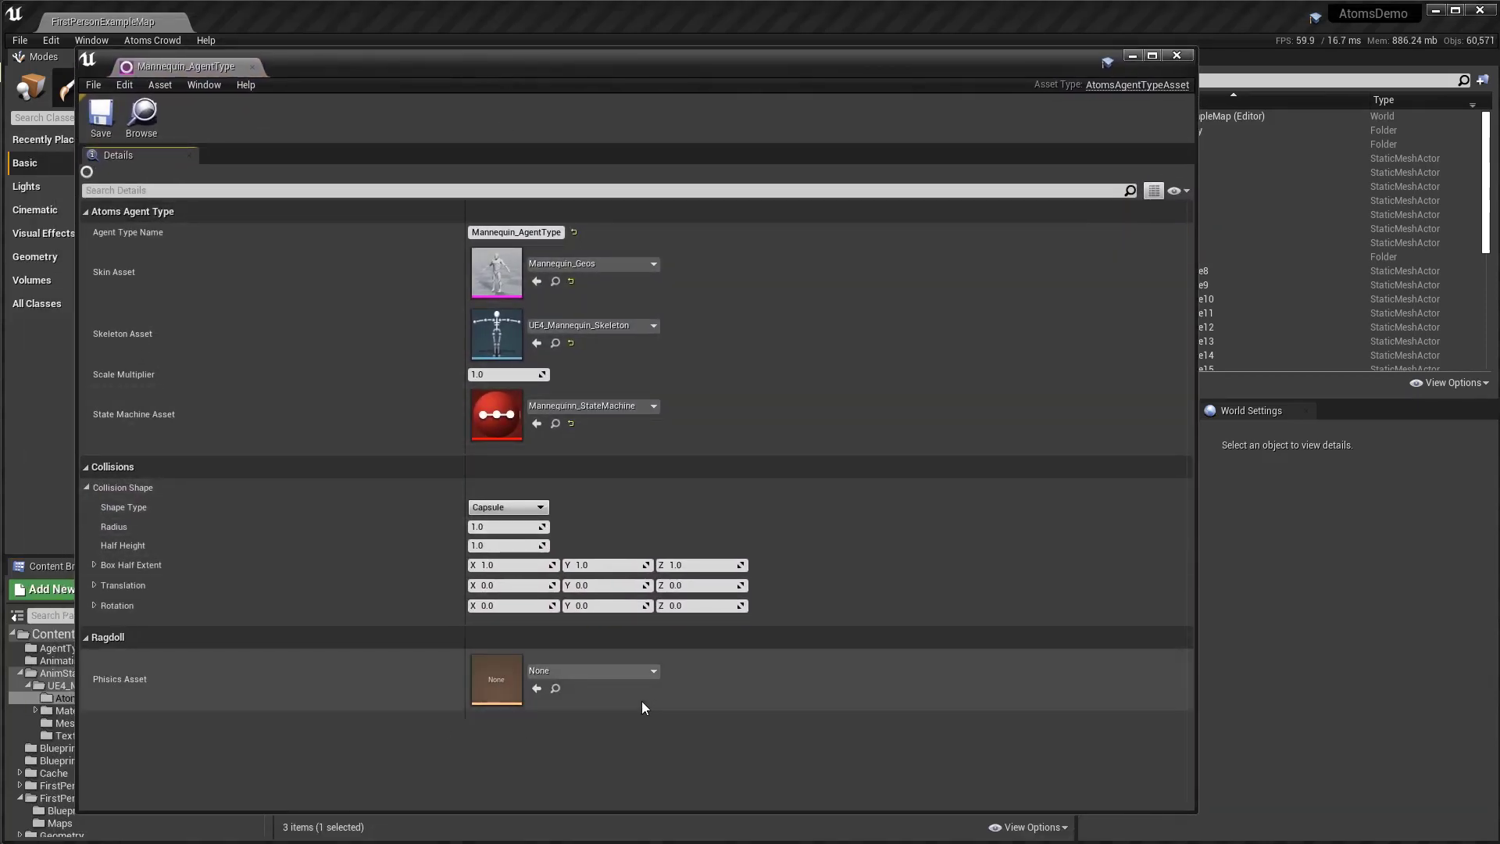
Step: Assign SK_Mannequin_PhysicsAsset as the agent type's ragdoll physics asset, and locate and open that asset to inspect its bodies
click(605, 669)
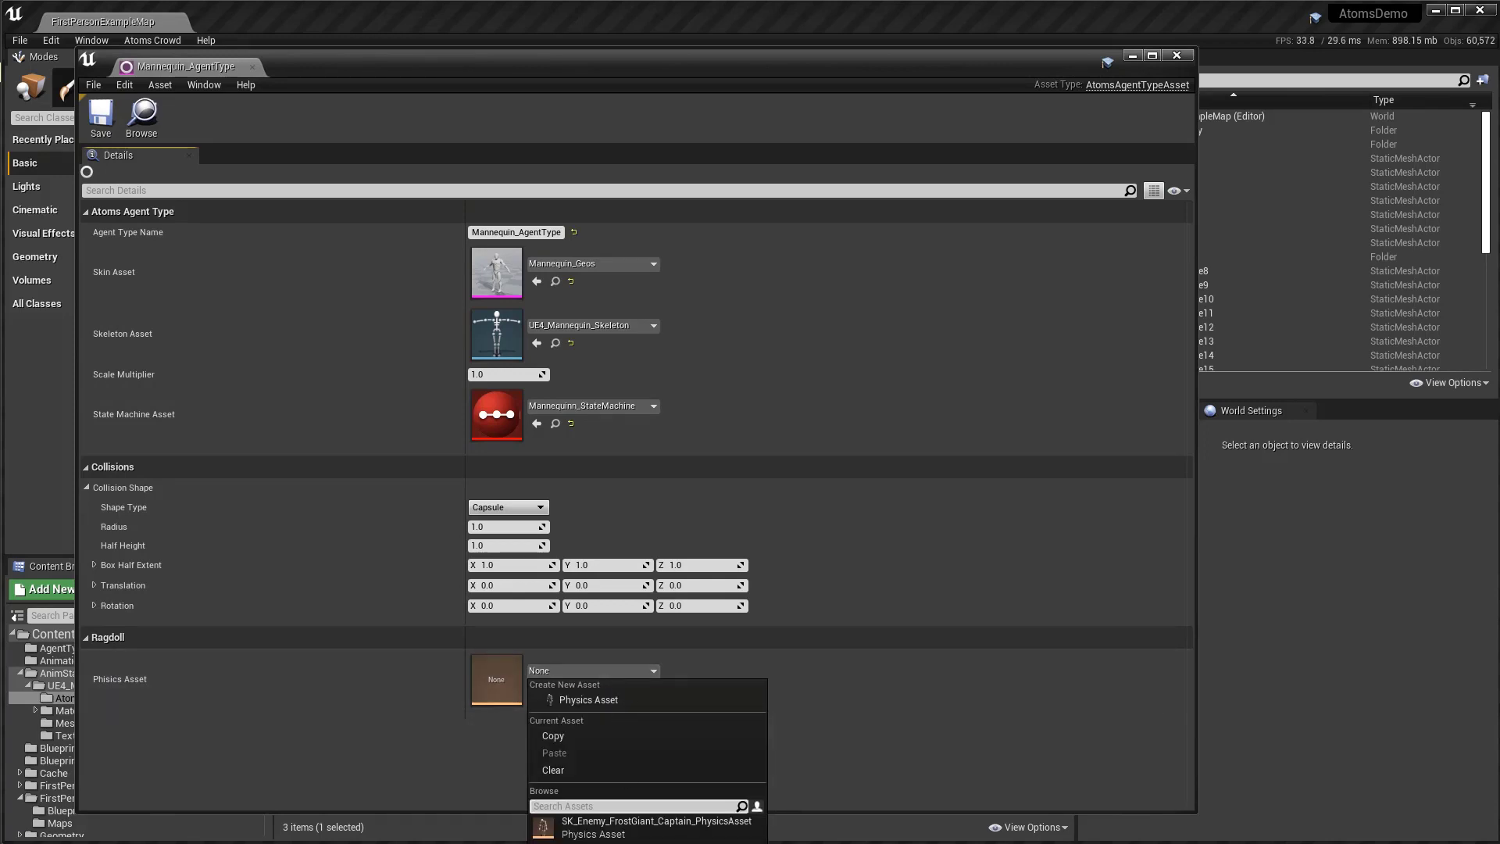
click(593, 841)
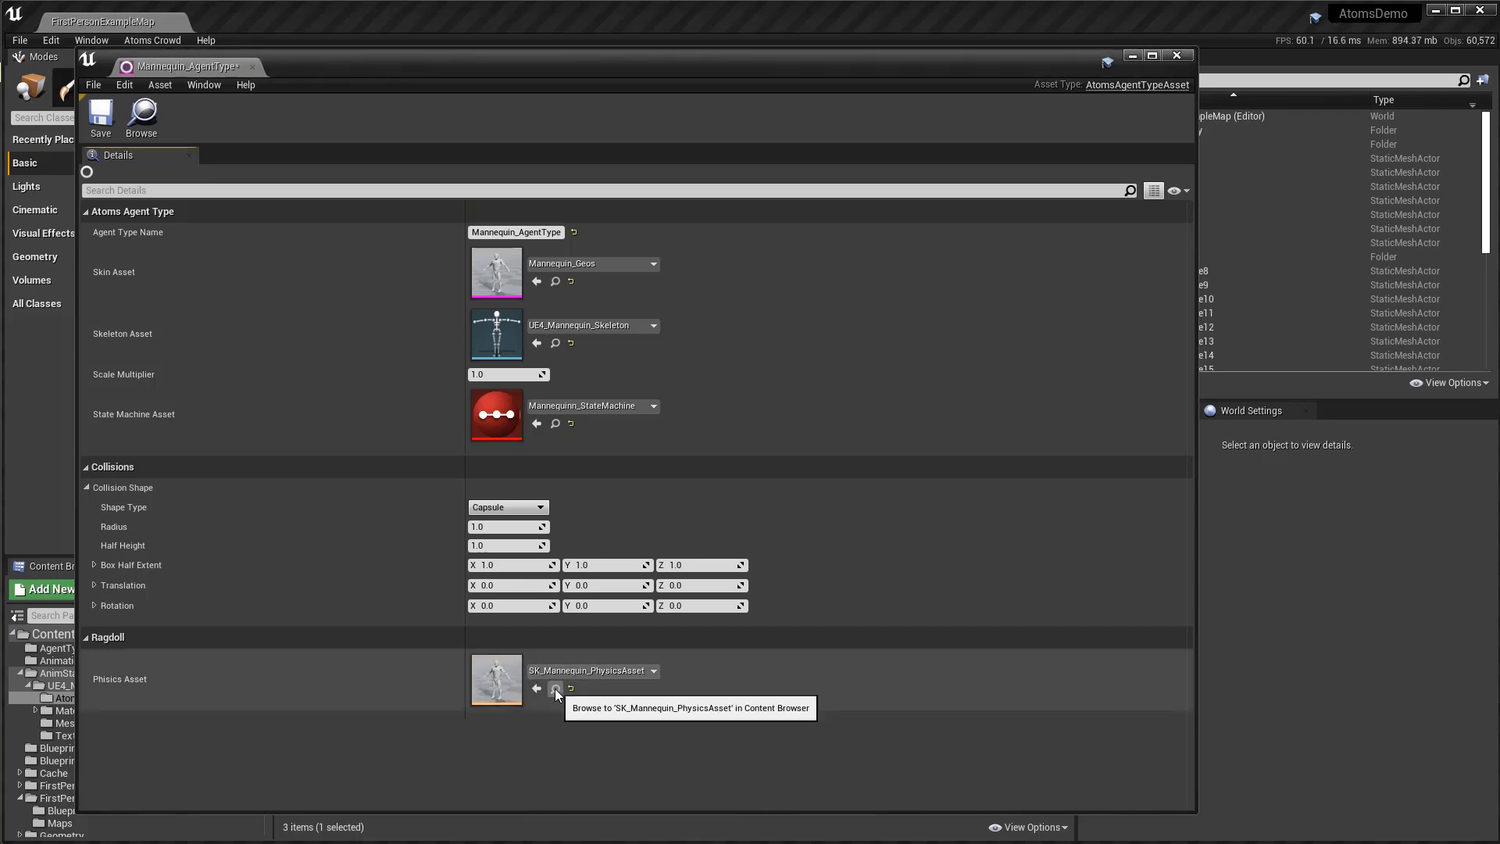
click(555, 689)
drag(391, 63, 1068, 85)
double_click(405, 683)
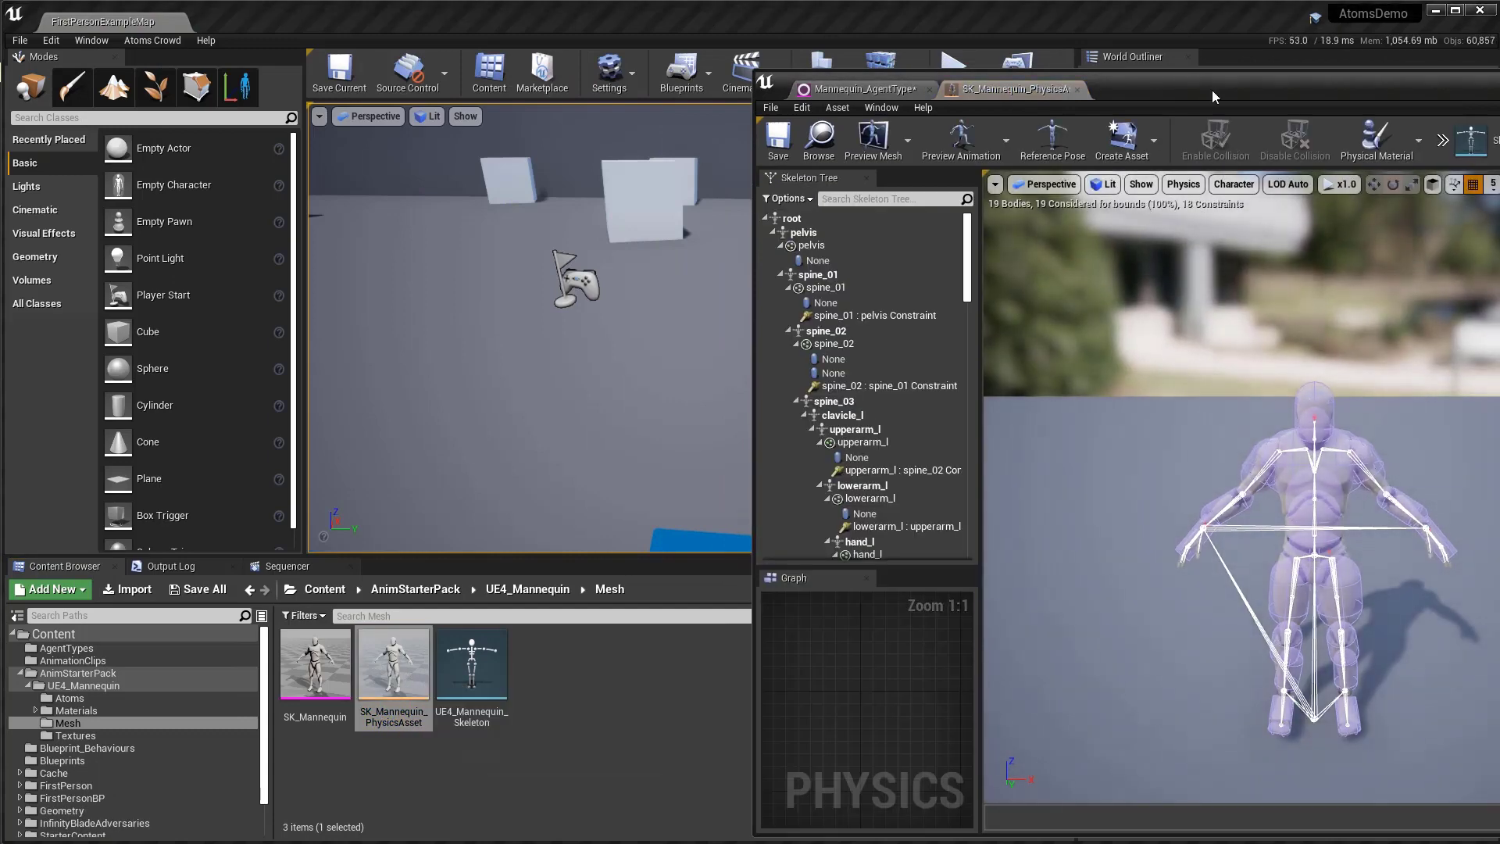
drag(1204, 92, 703, 63)
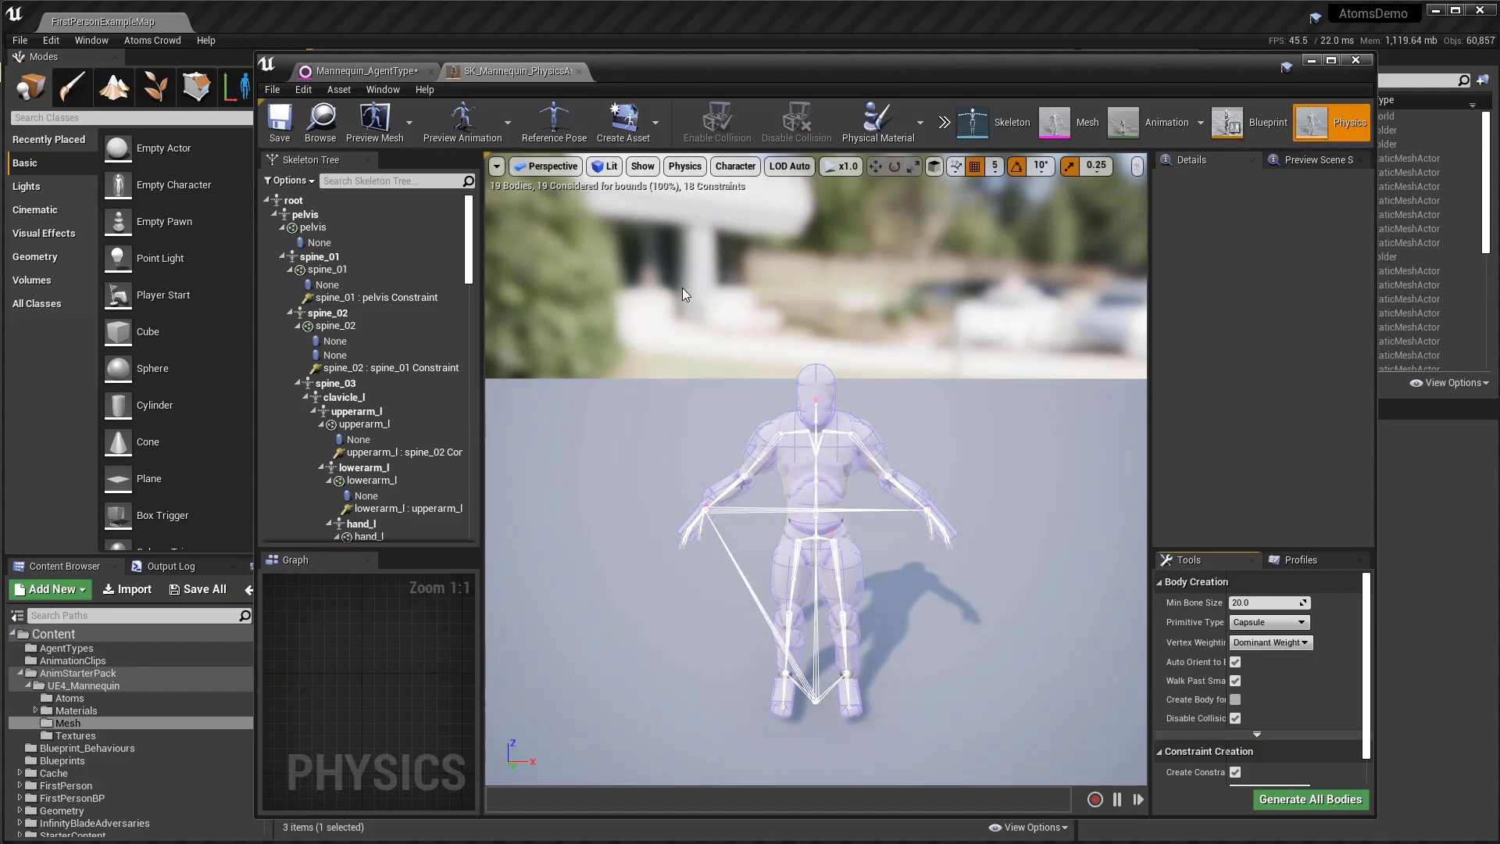
Step: Set the agent type's collision capsule to radius 40, half height 80 and Z translation 85, and save and close the asset
click(390, 71)
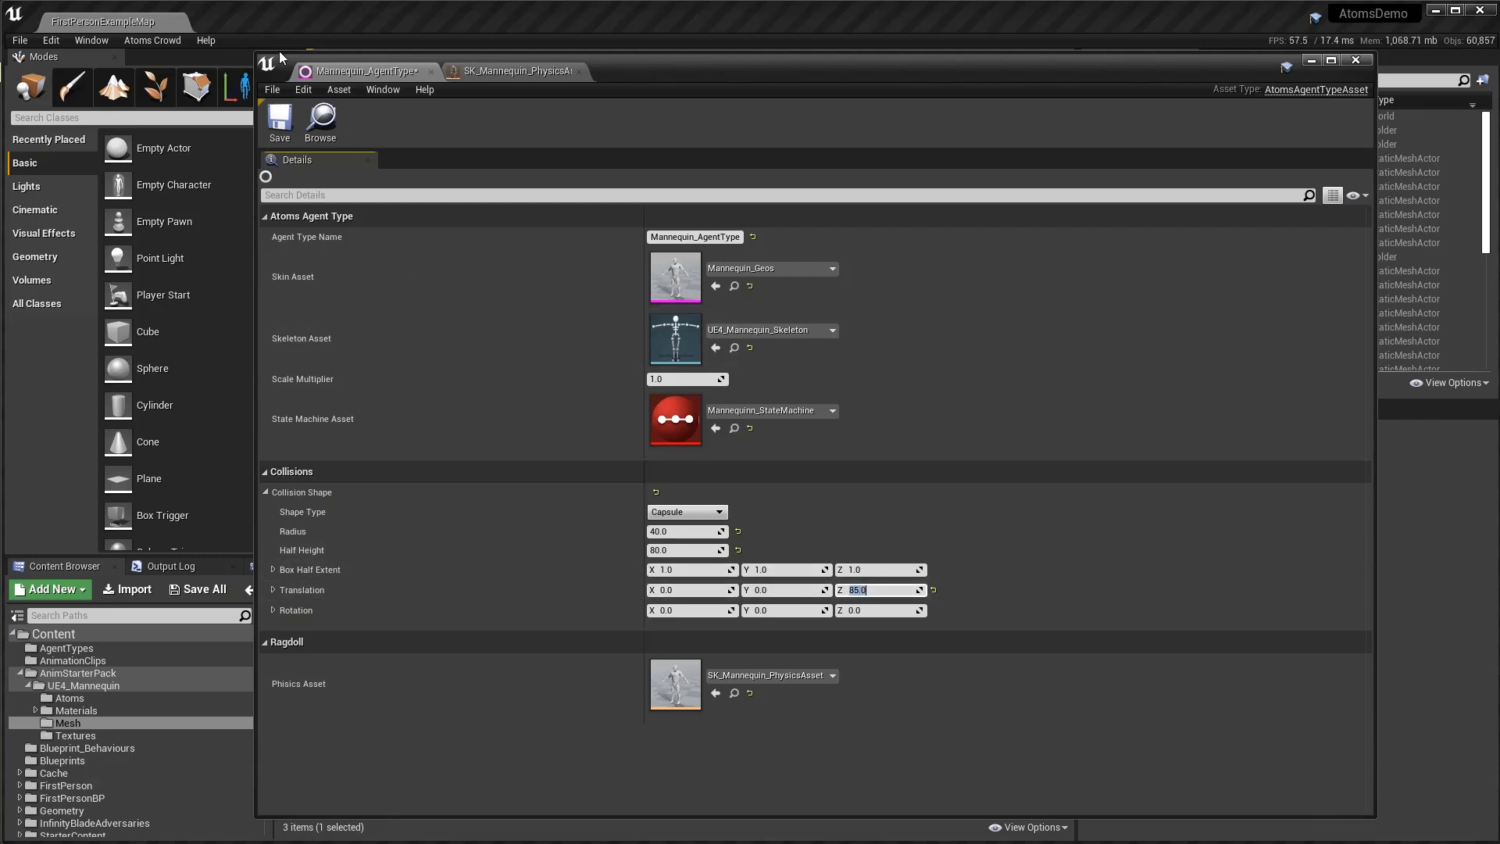
click(289, 126)
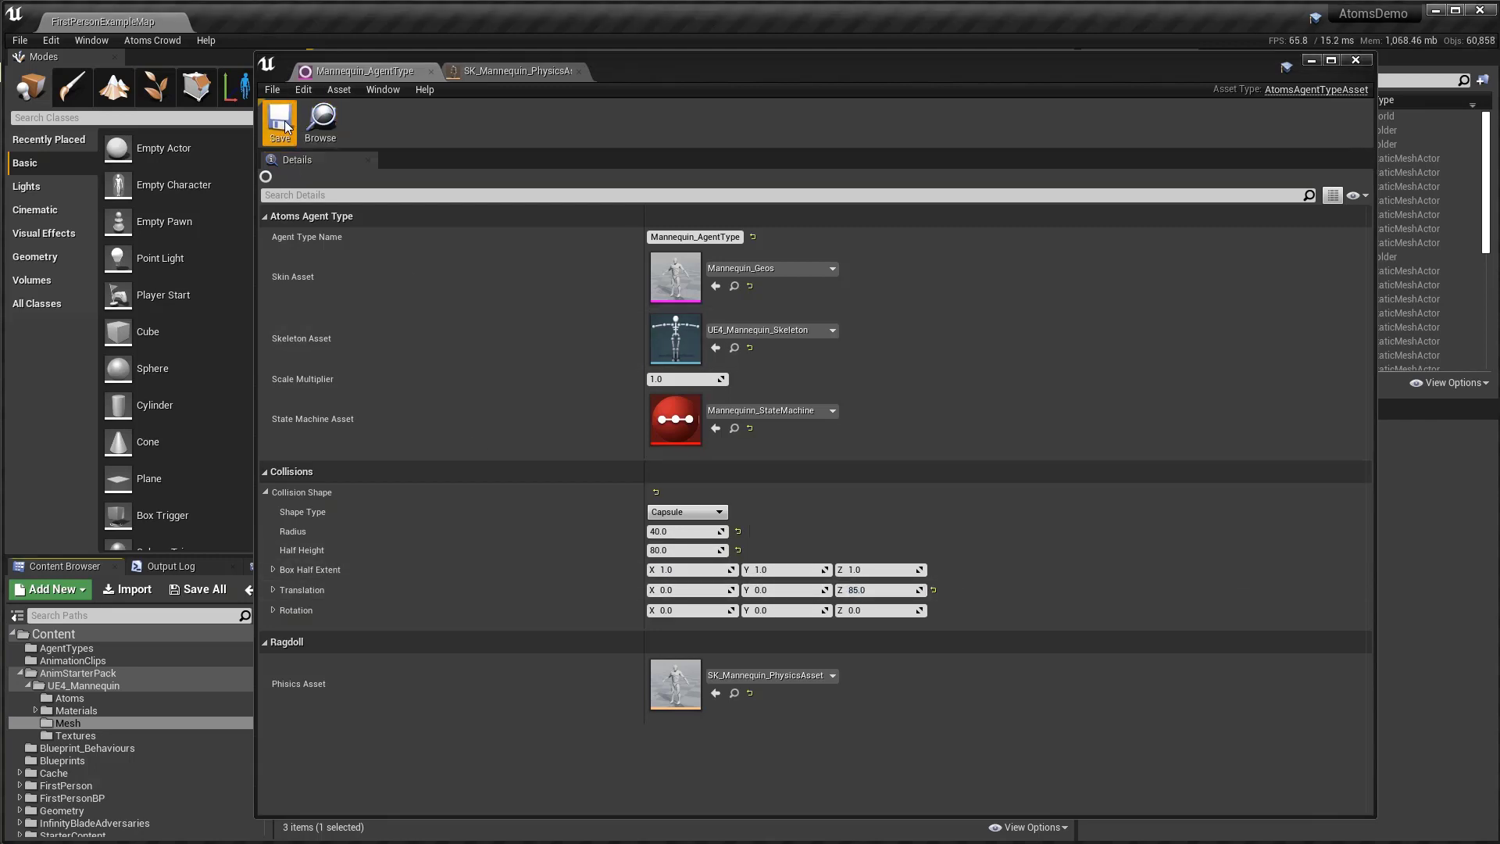
click(1358, 61)
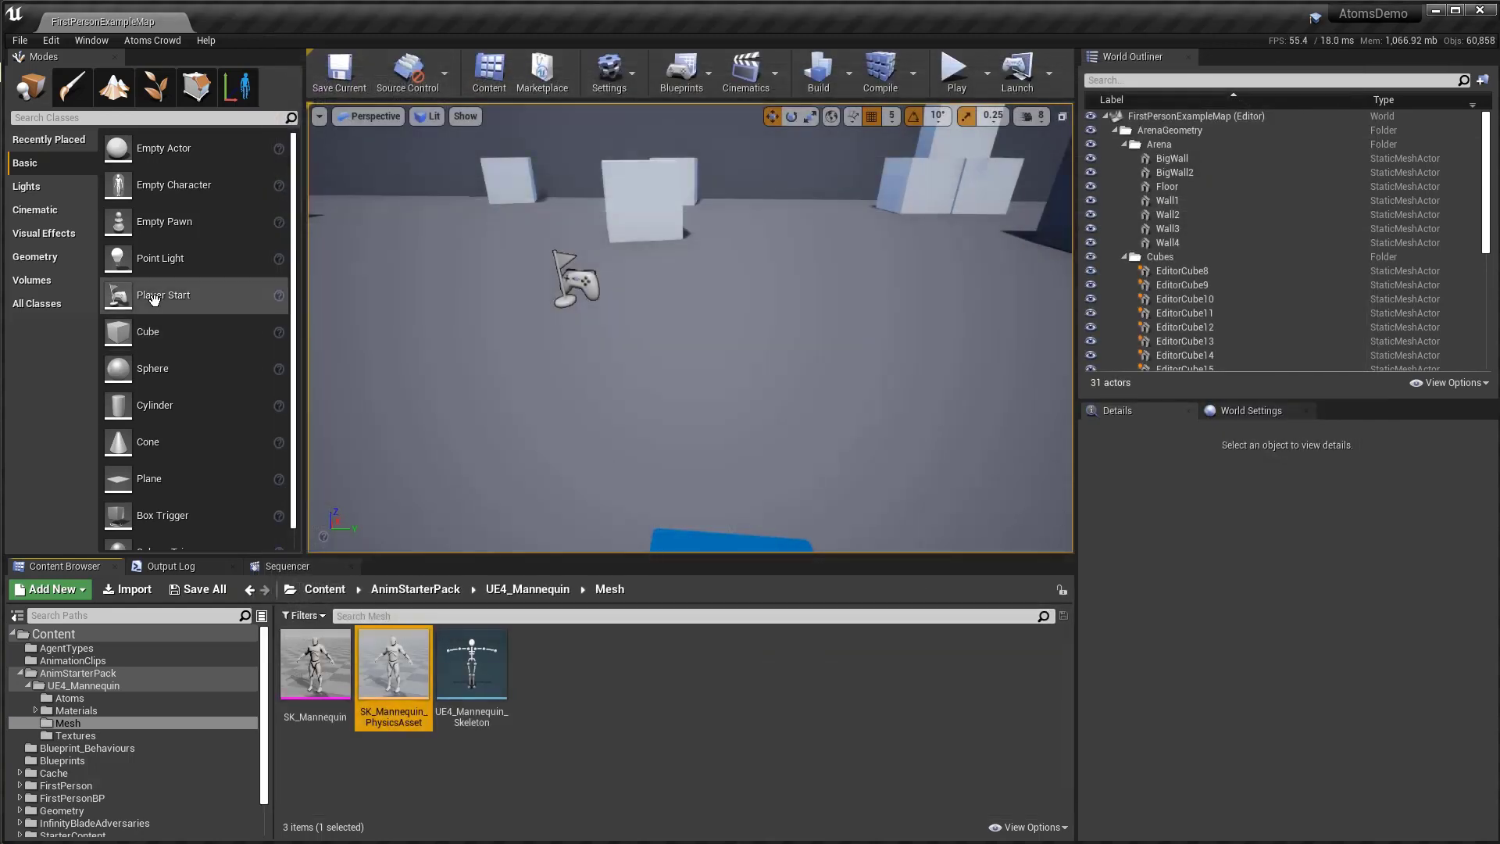
Step: Place an Atoms Agent Group actor on the floor of the level
click(48, 306)
drag(184, 444, 617, 362)
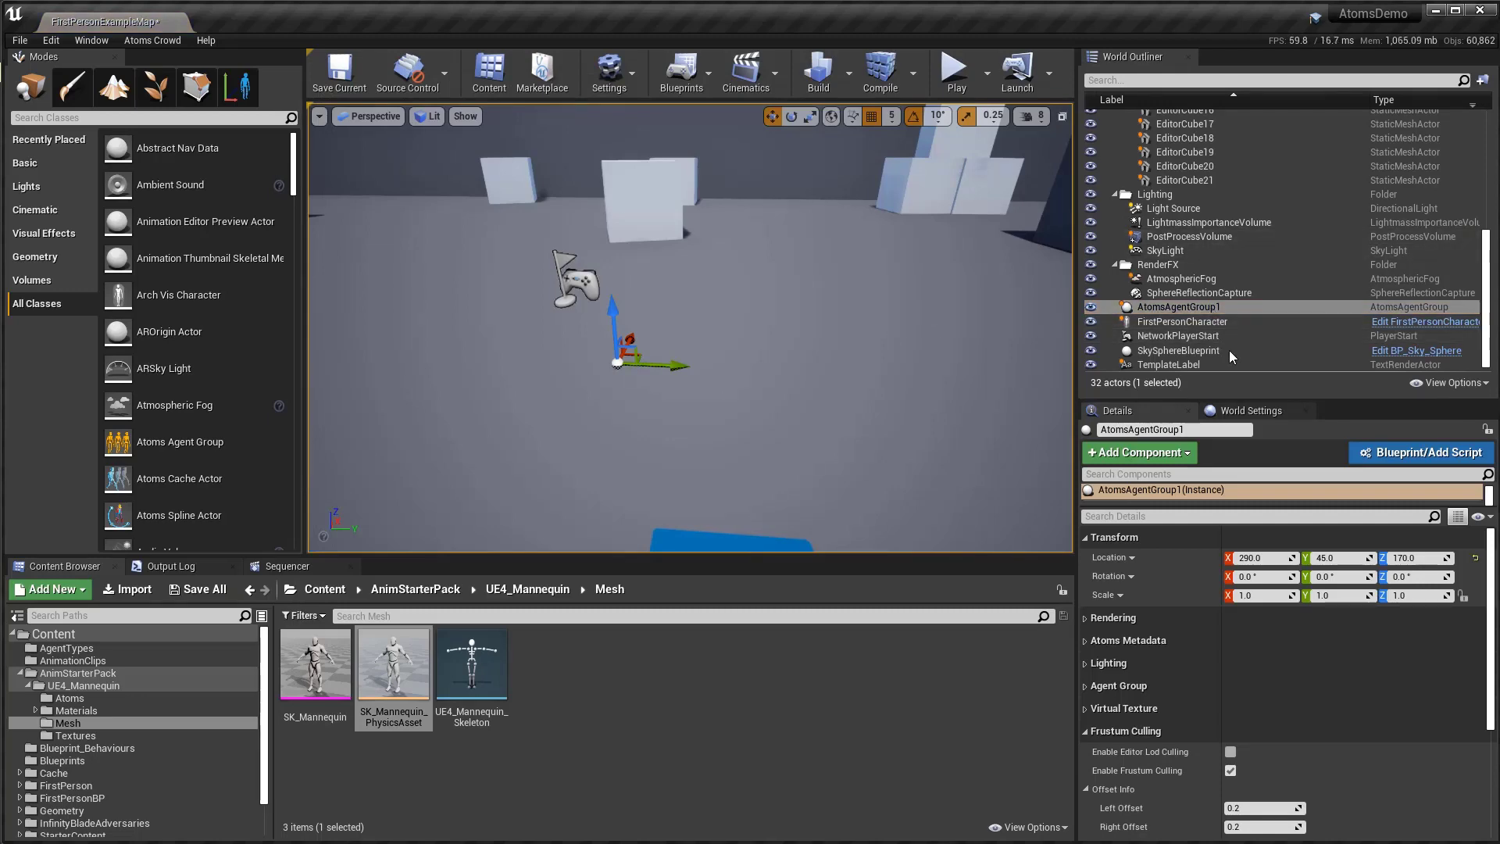
Step: Add a Grid Layout Behaviour component to the agent group and set its agent type to Mannequin_AgentType
click(1187, 454)
scroll(1186, 635, down, 10)
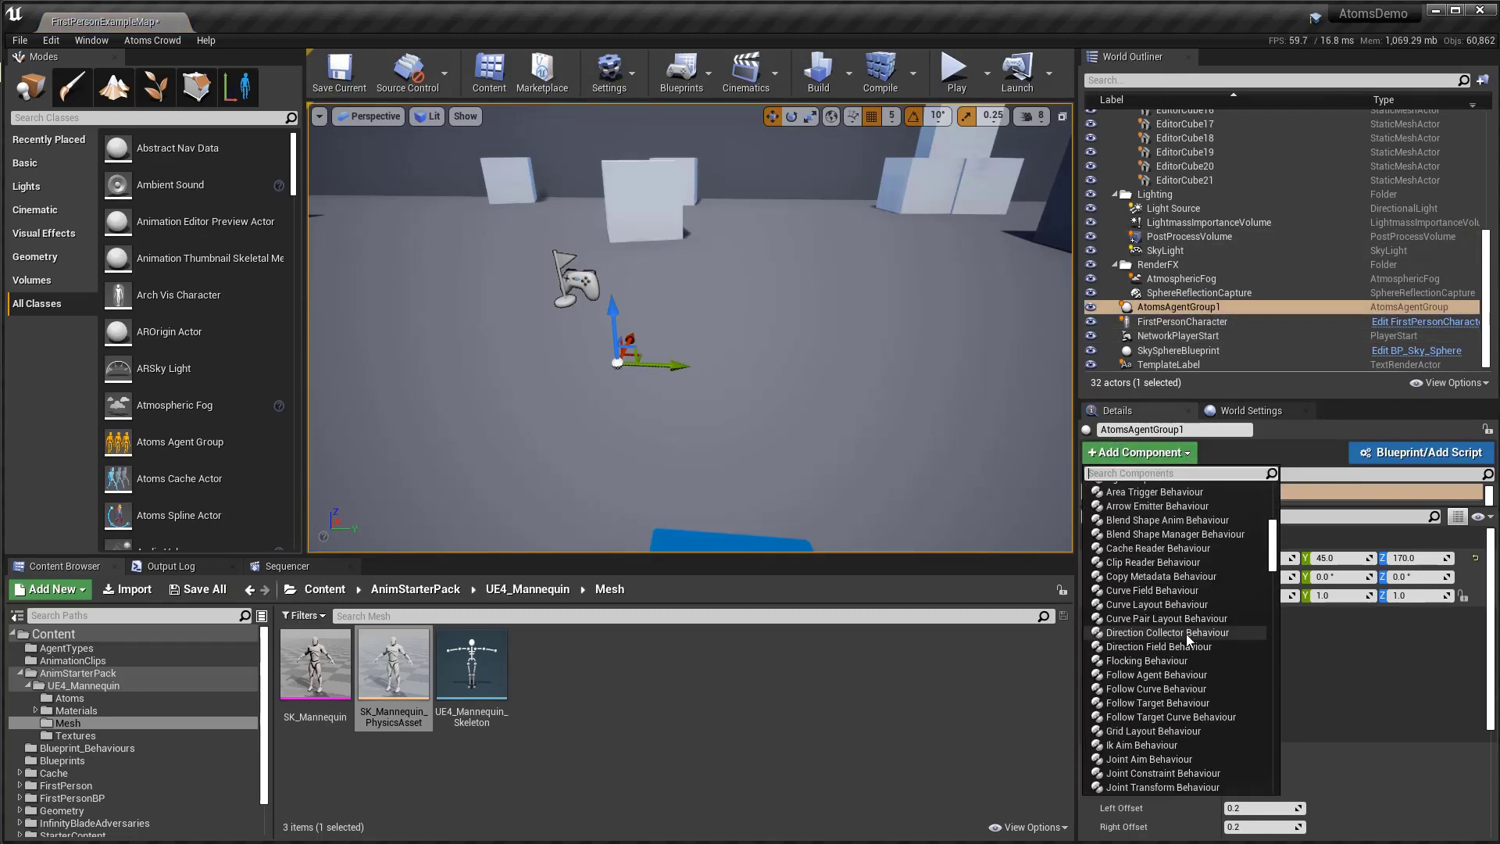
click(1153, 733)
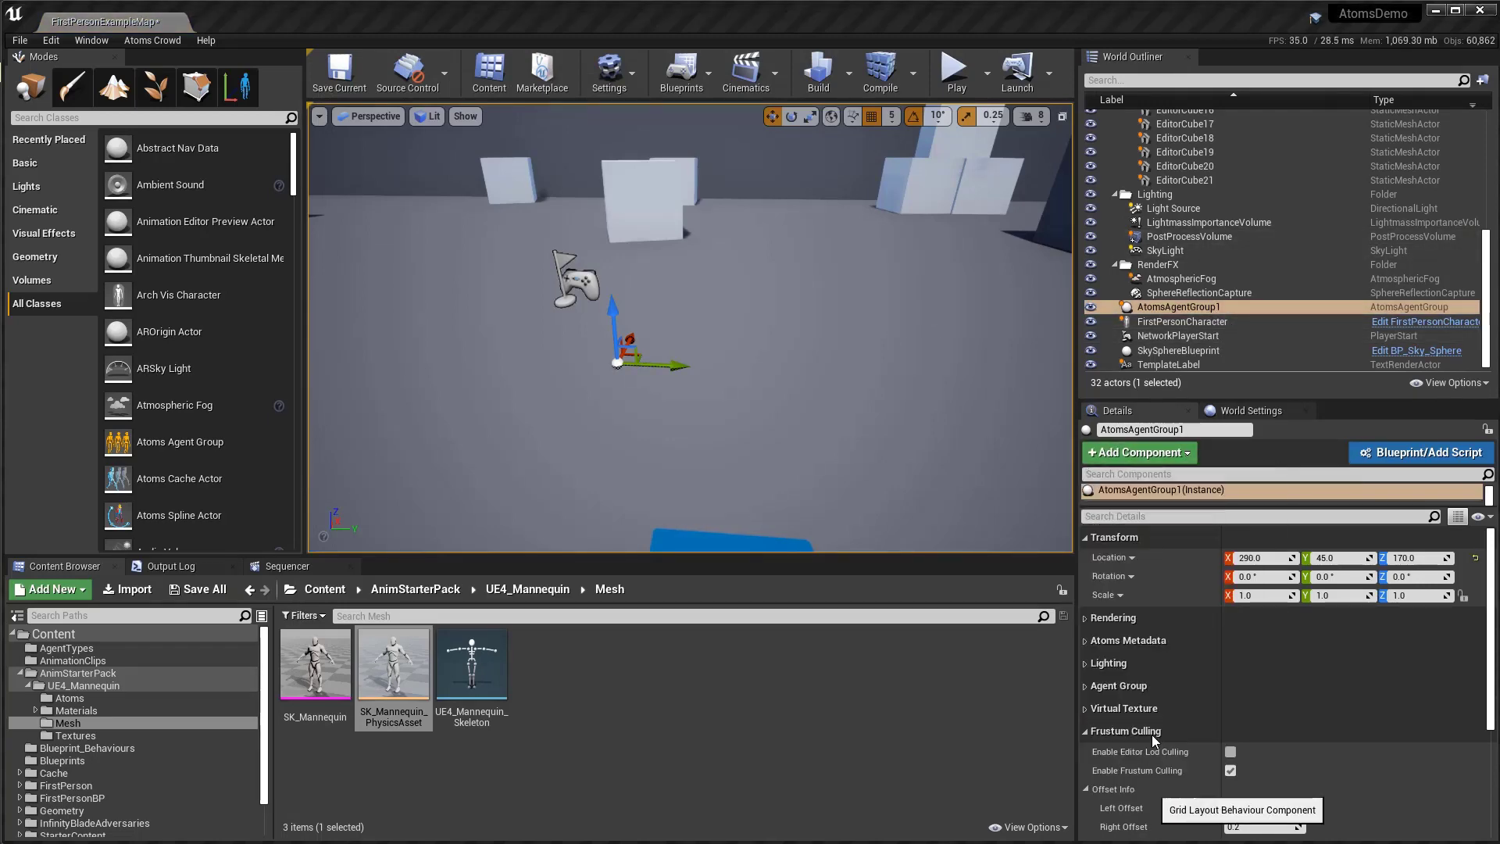
click(1340, 571)
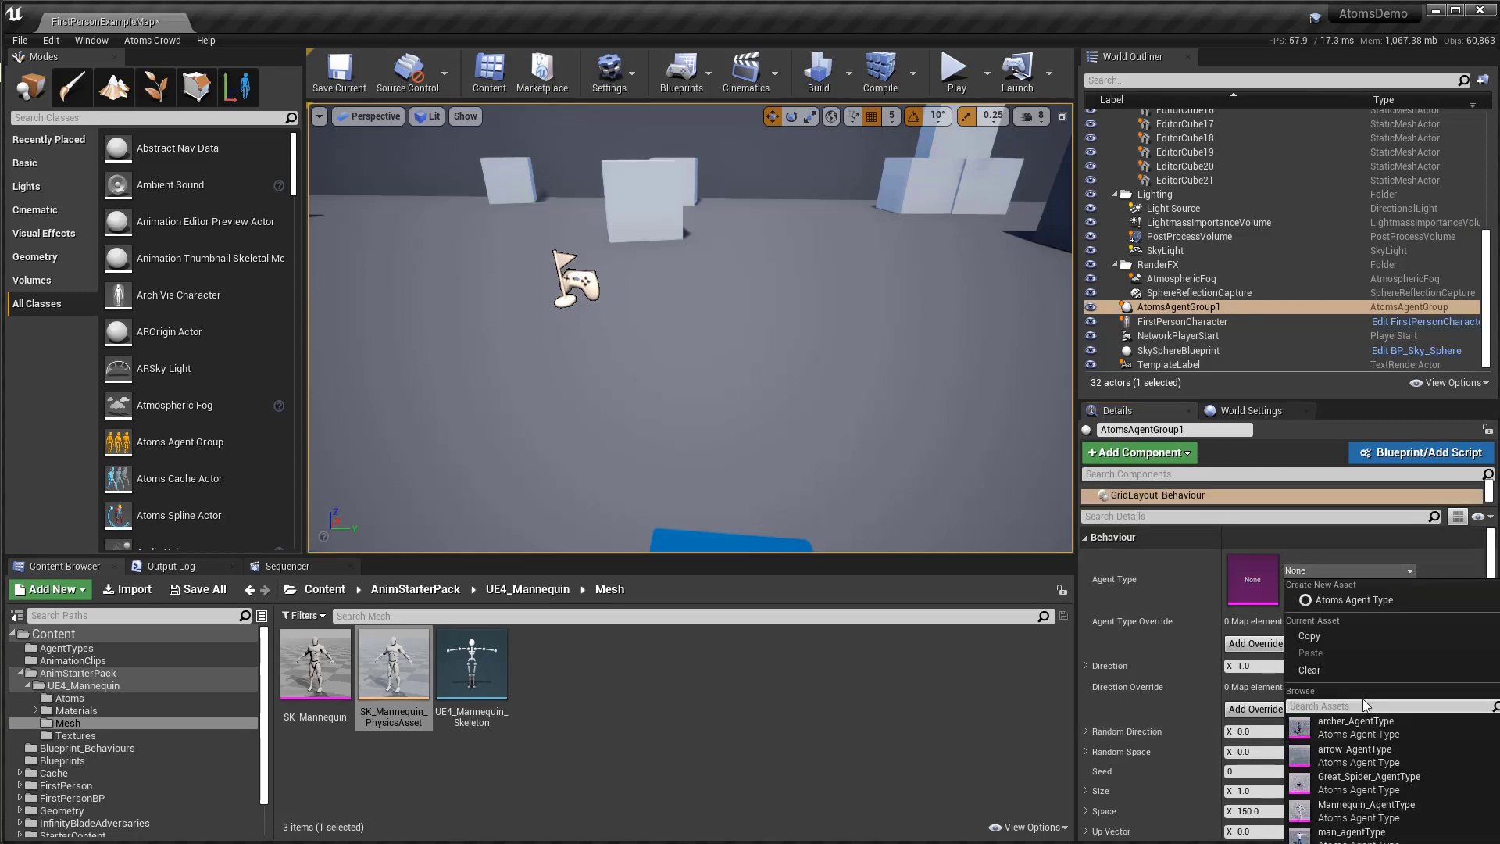
click(1368, 811)
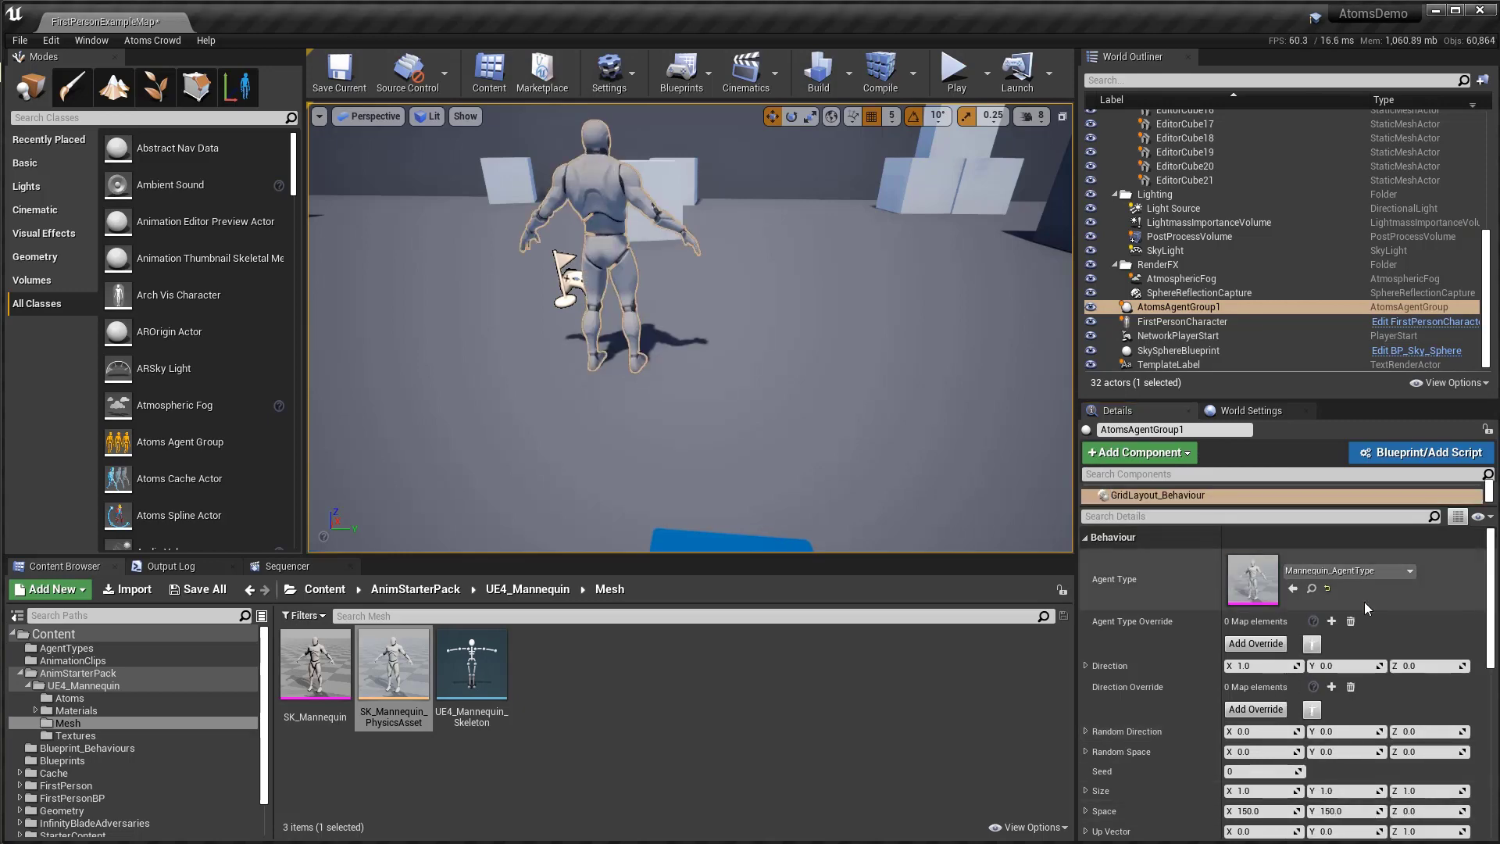
Step: Add a State Machine Behaviour component to the agent group
click(1172, 456)
scroll(1168, 650, down, 10)
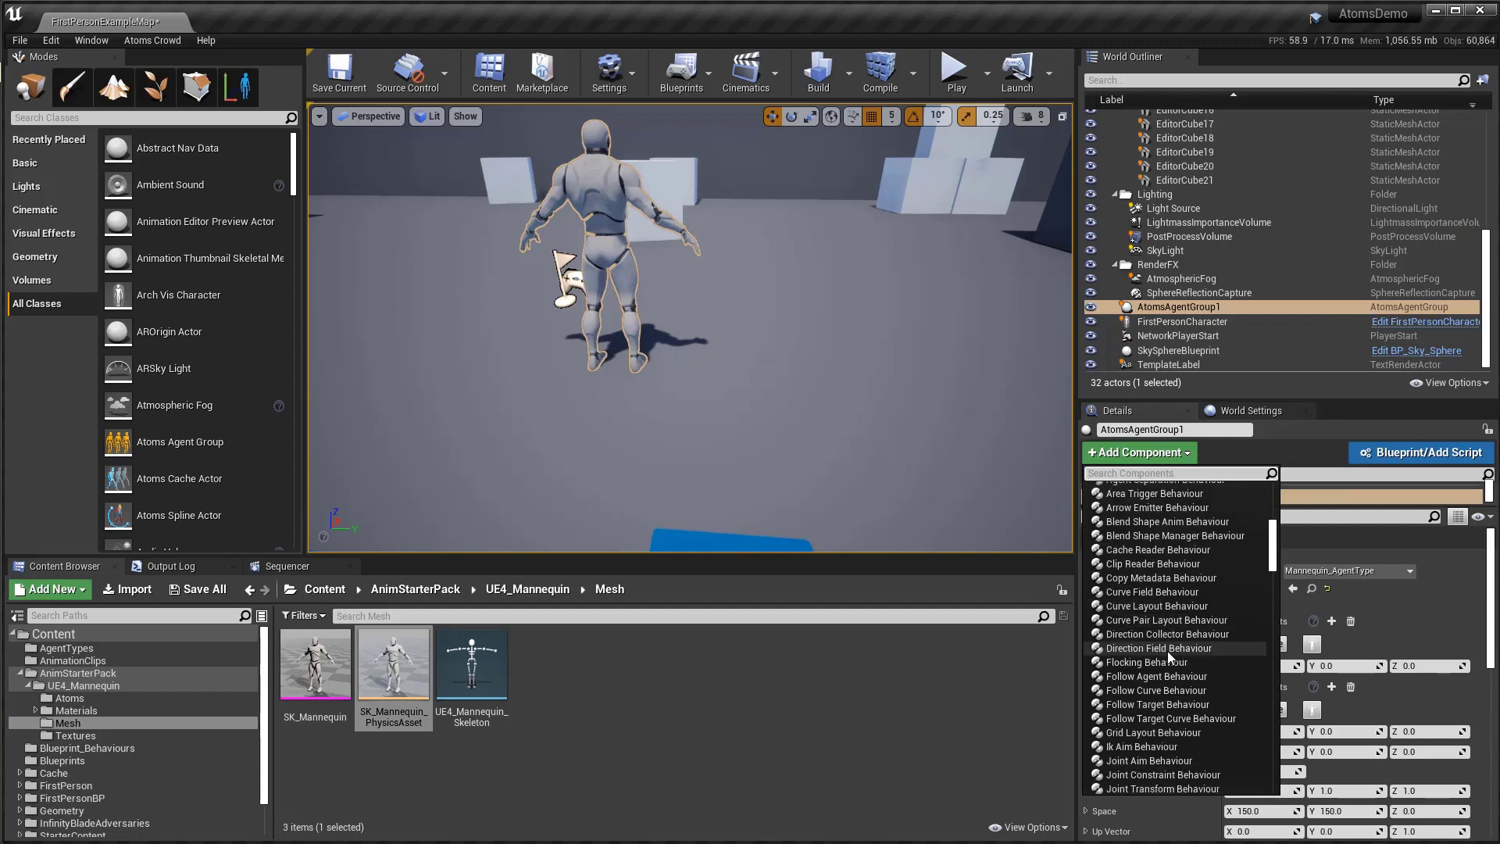
scroll(1168, 650, down, 2)
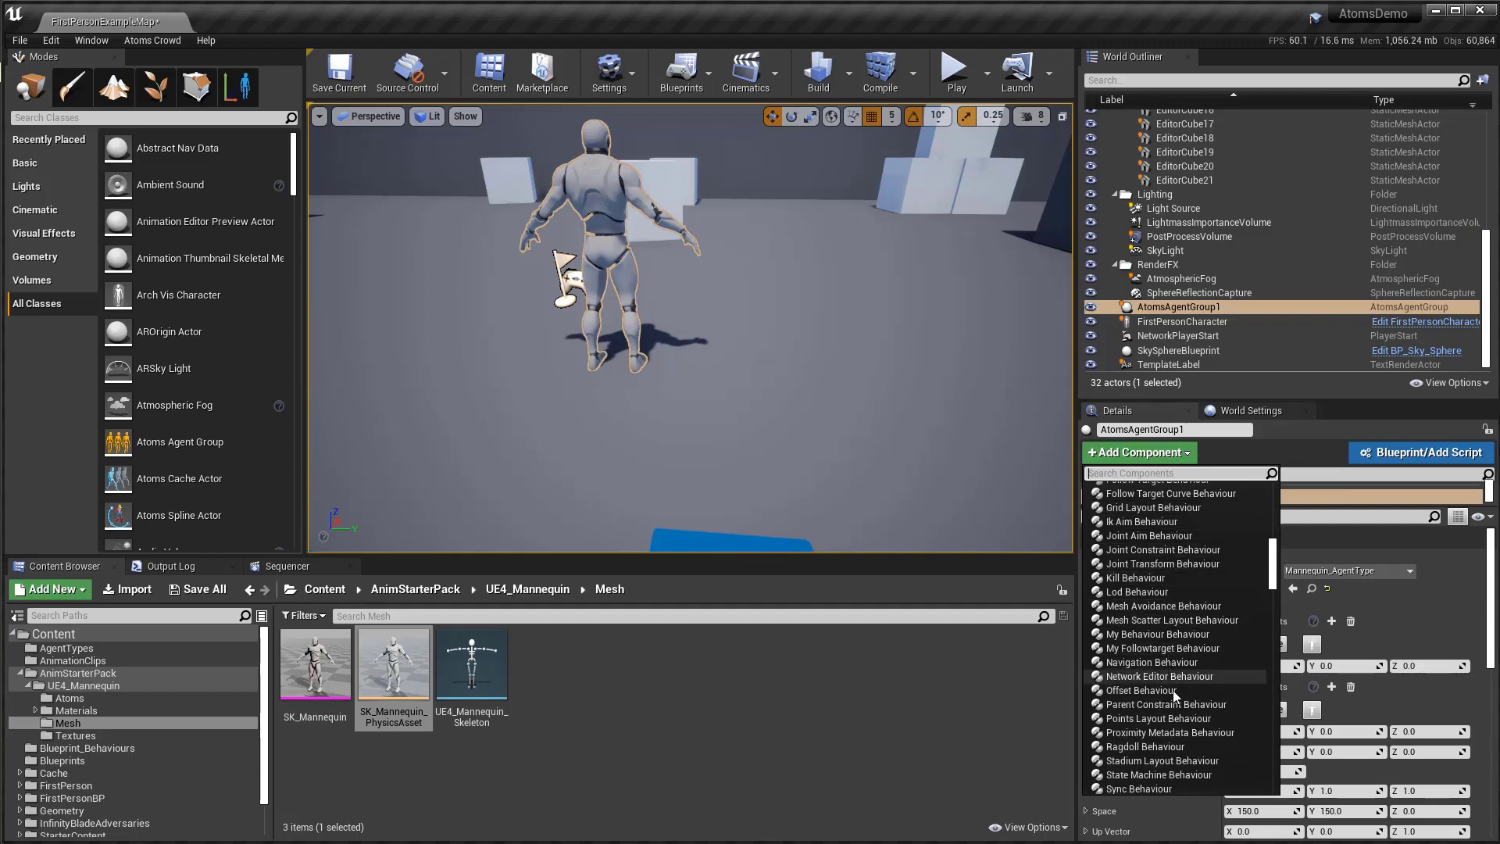
click(1156, 773)
scroll(632, 294, down, 3)
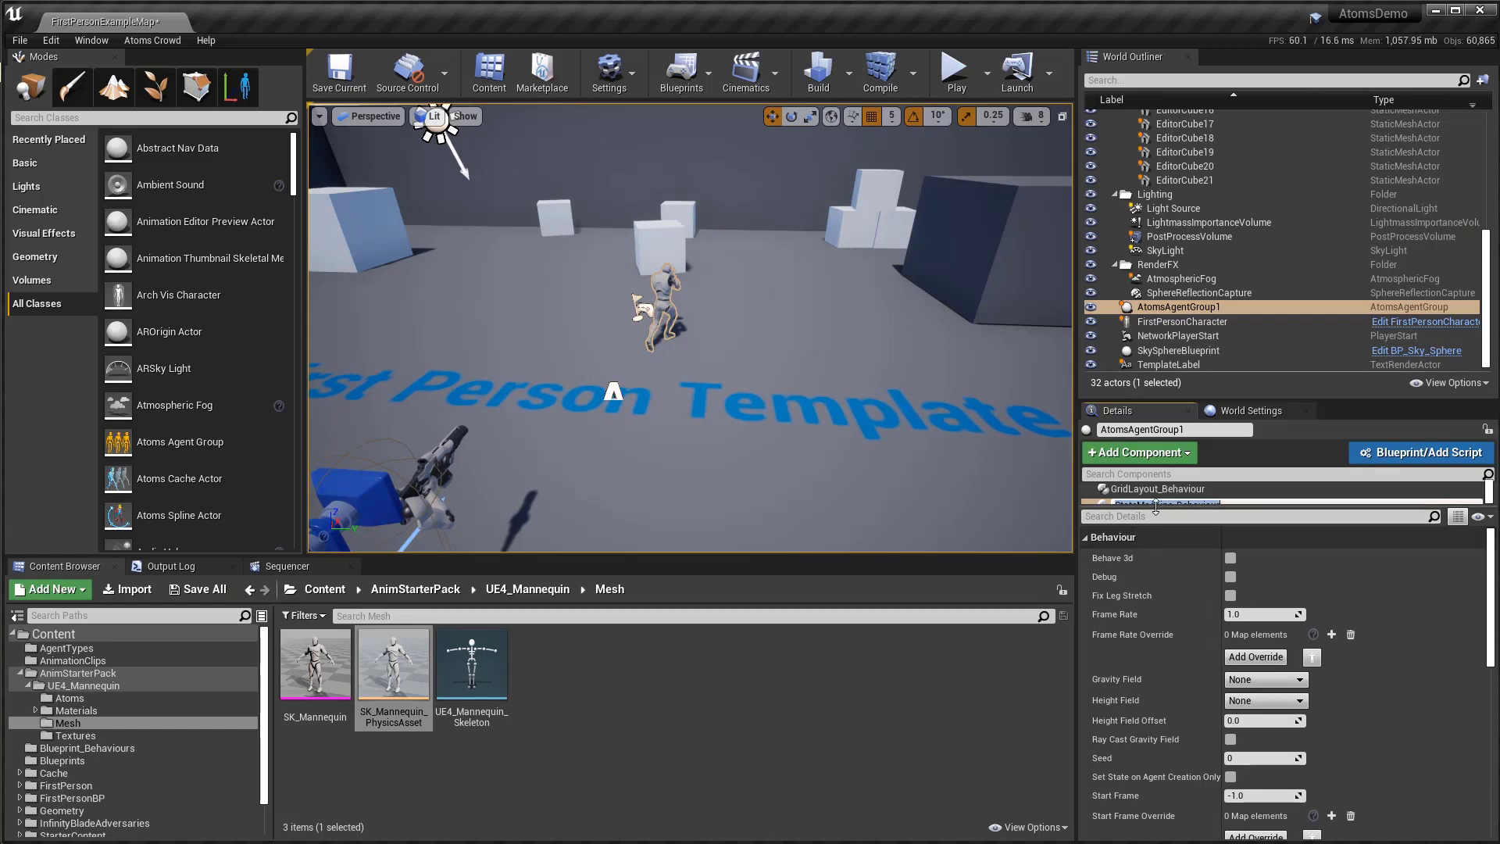
Step: Enlarge the component list and set the grid layout behaviour's X direction to -1.0
drag(1154, 507, 1155, 580)
click(1157, 532)
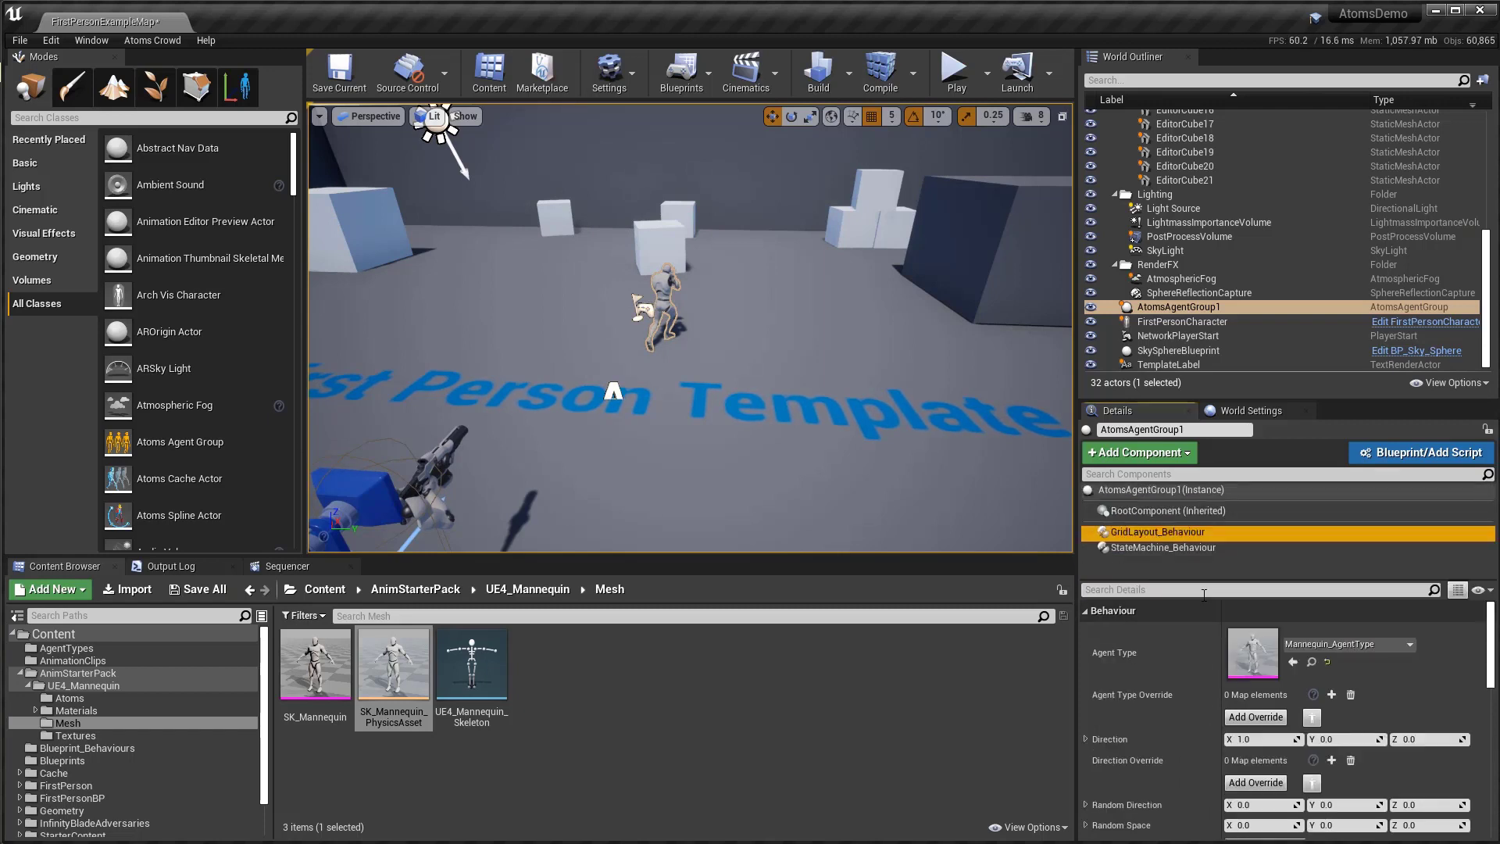
click(1261, 739)
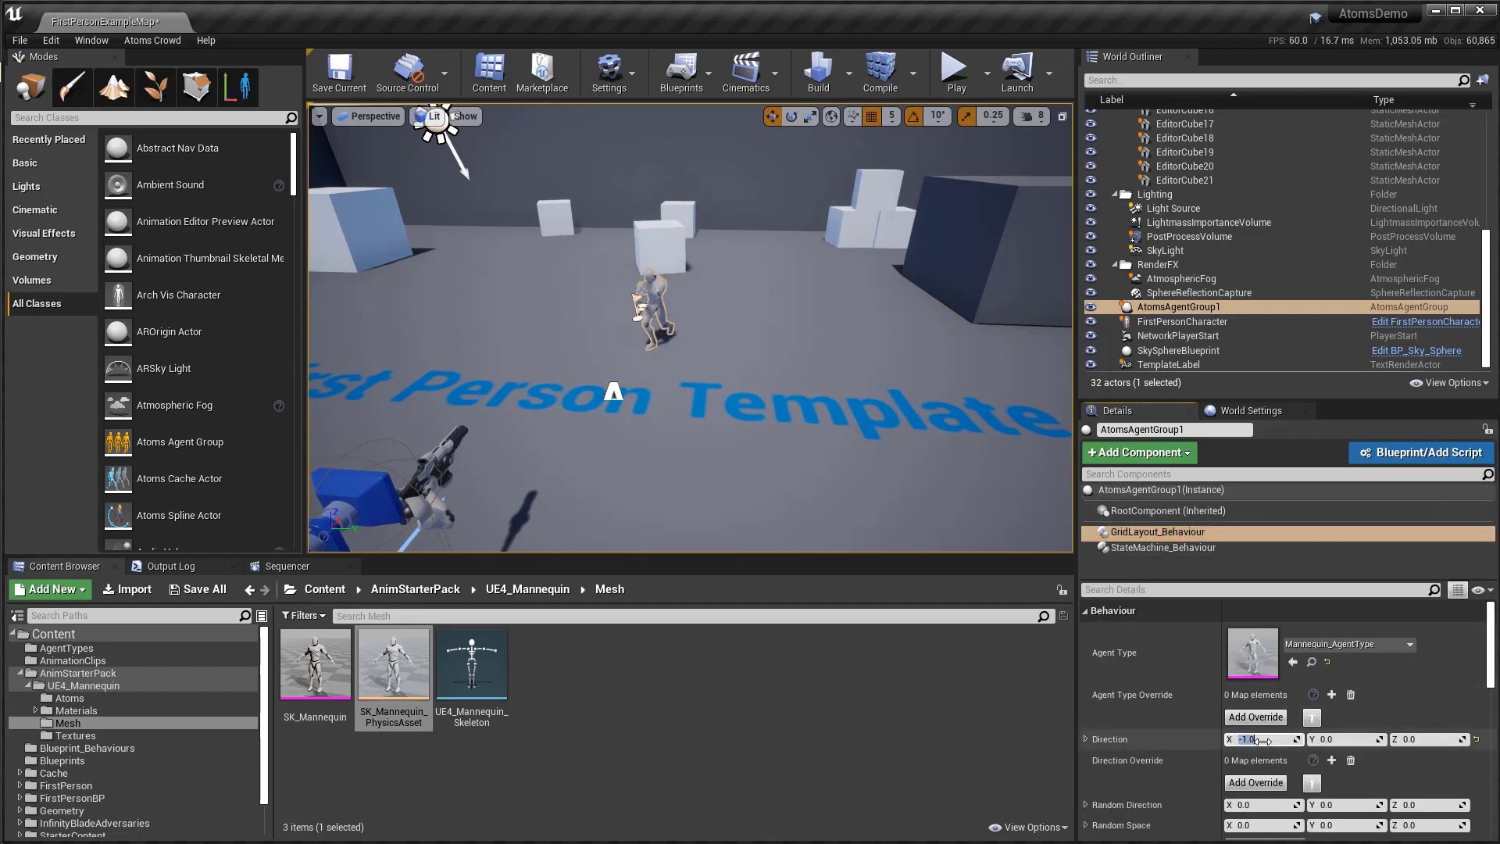
Step: Play the level, walk the character up to the mannequin agent to test for collision, and stop the session
click(952, 78)
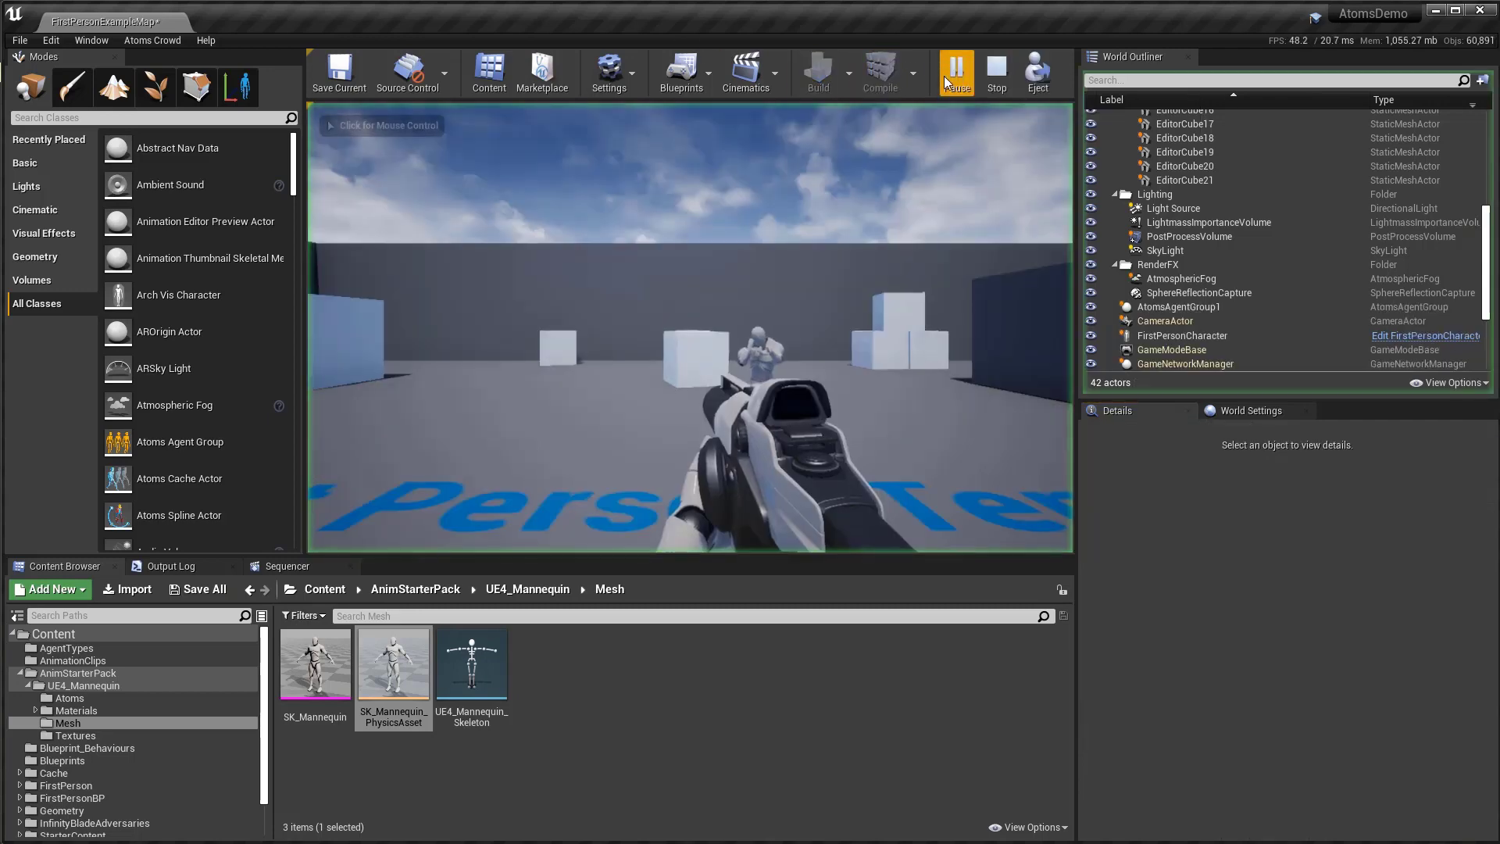
key(w)
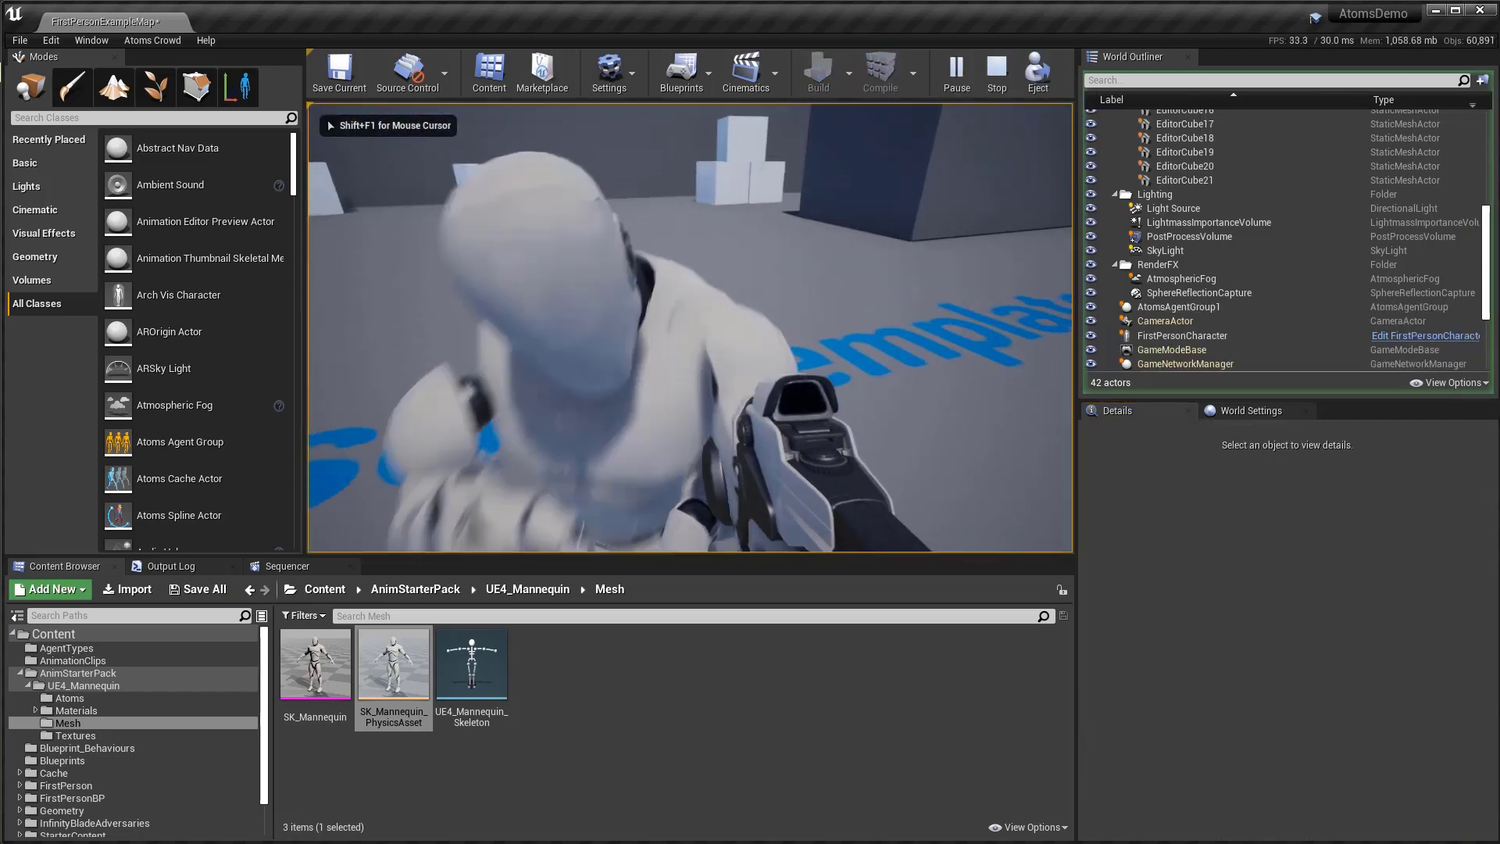
key(Escape)
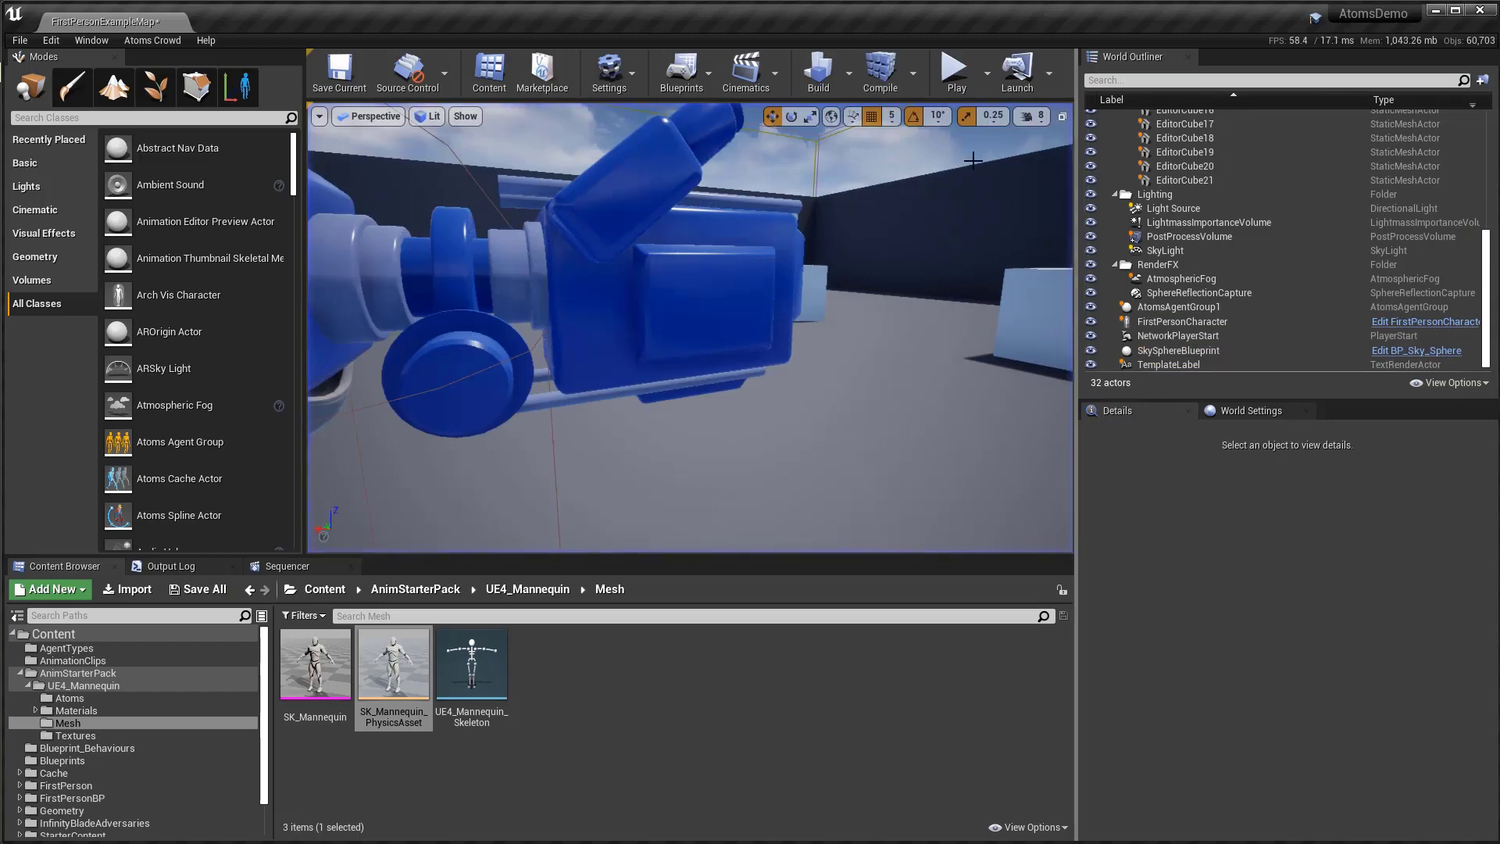
Step: Add a Ragdoll Behaviour component to AtomsAgentGroup1
click(1168, 308)
click(1166, 453)
scroll(1177, 589, down, 6)
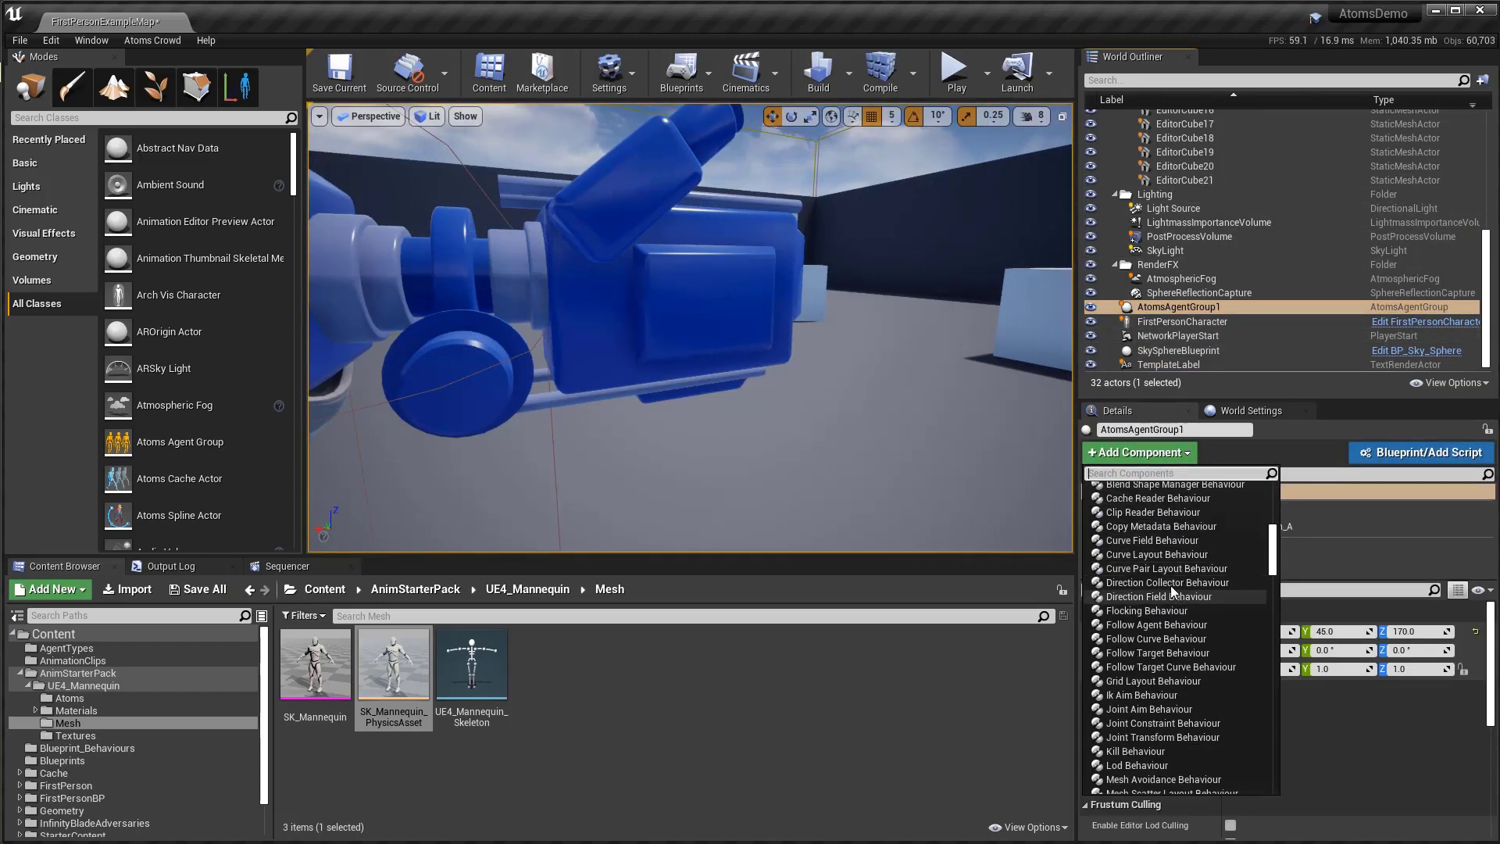
scroll(1176, 589, down, 2)
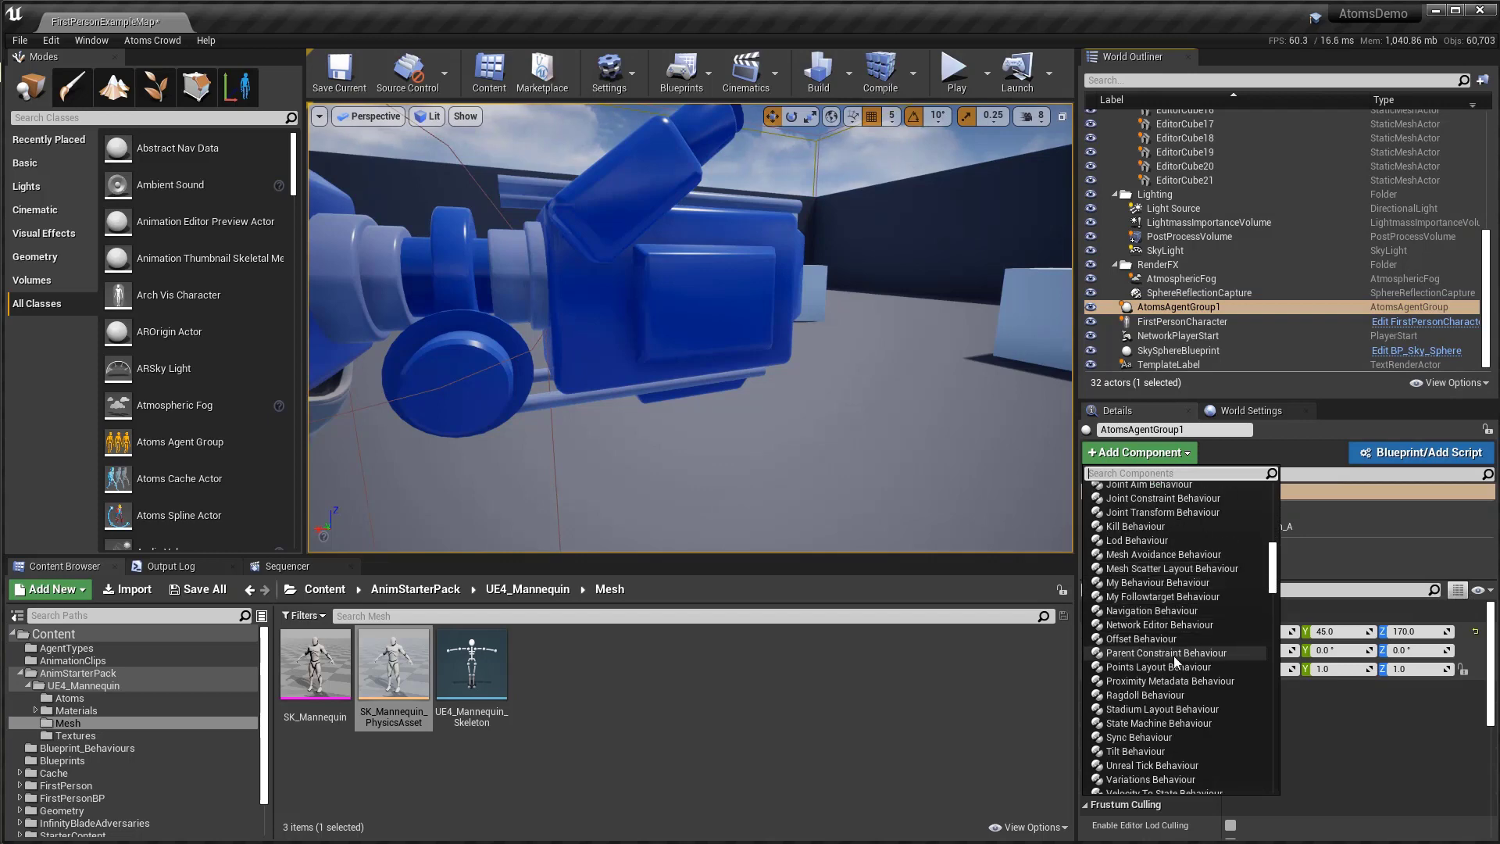
click(1146, 698)
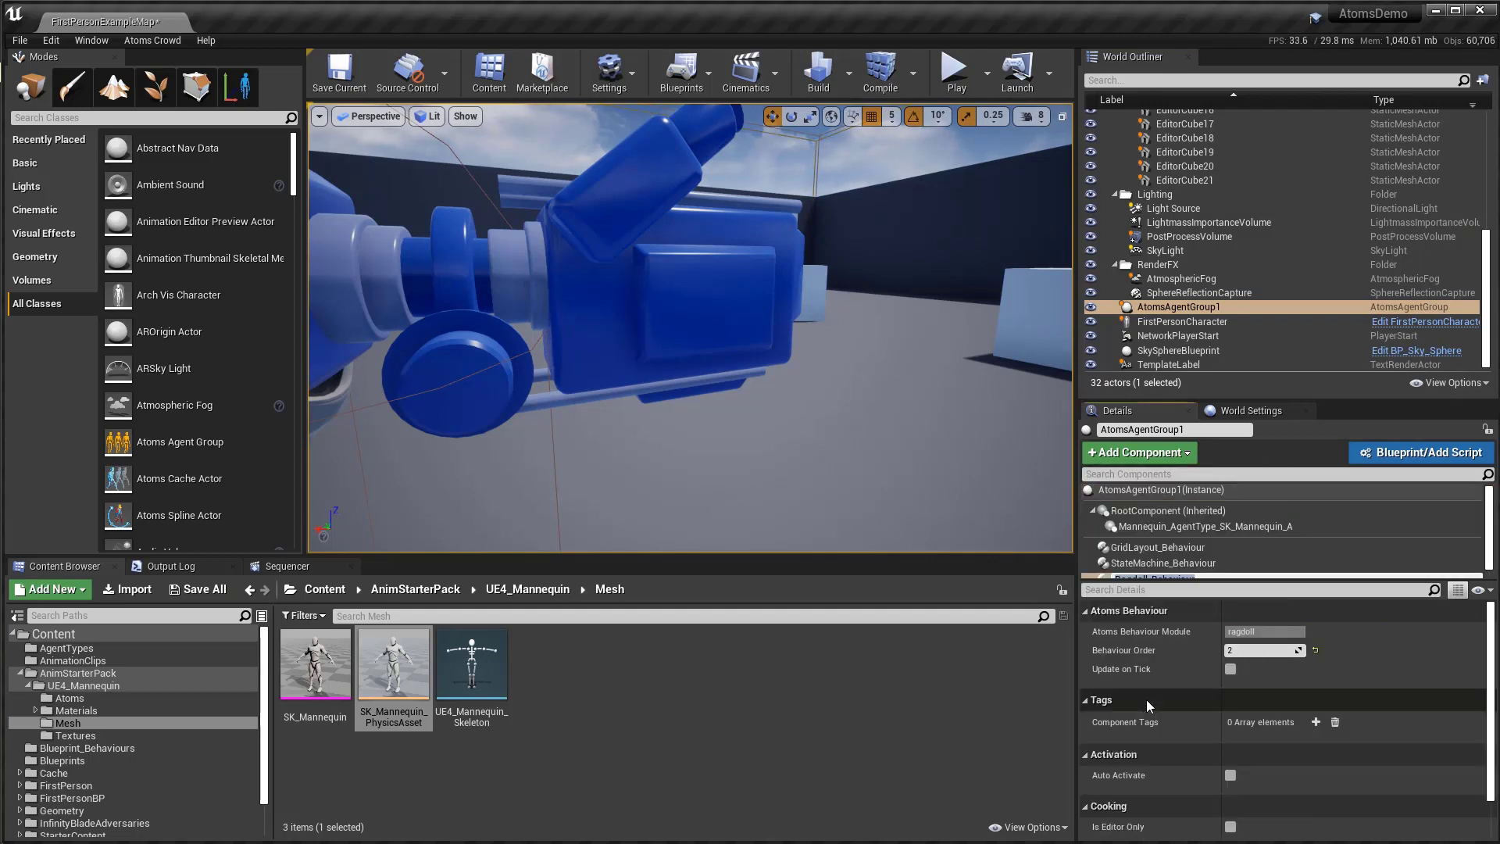
Step: Play the level again with the ragdoll behaviour, move around the agent to test its collision, and stop the session
click(958, 74)
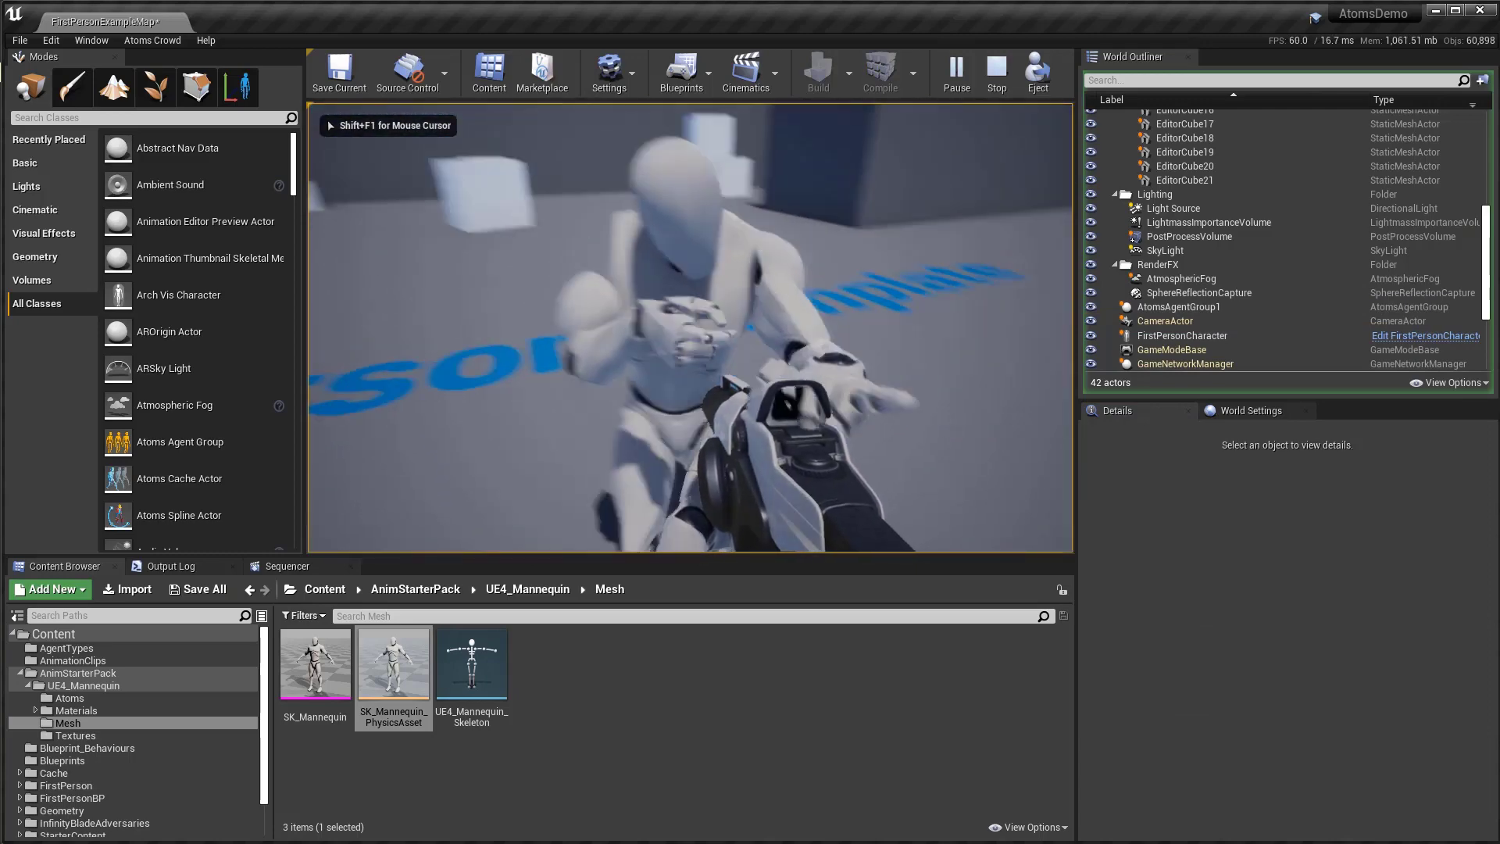
key(s)
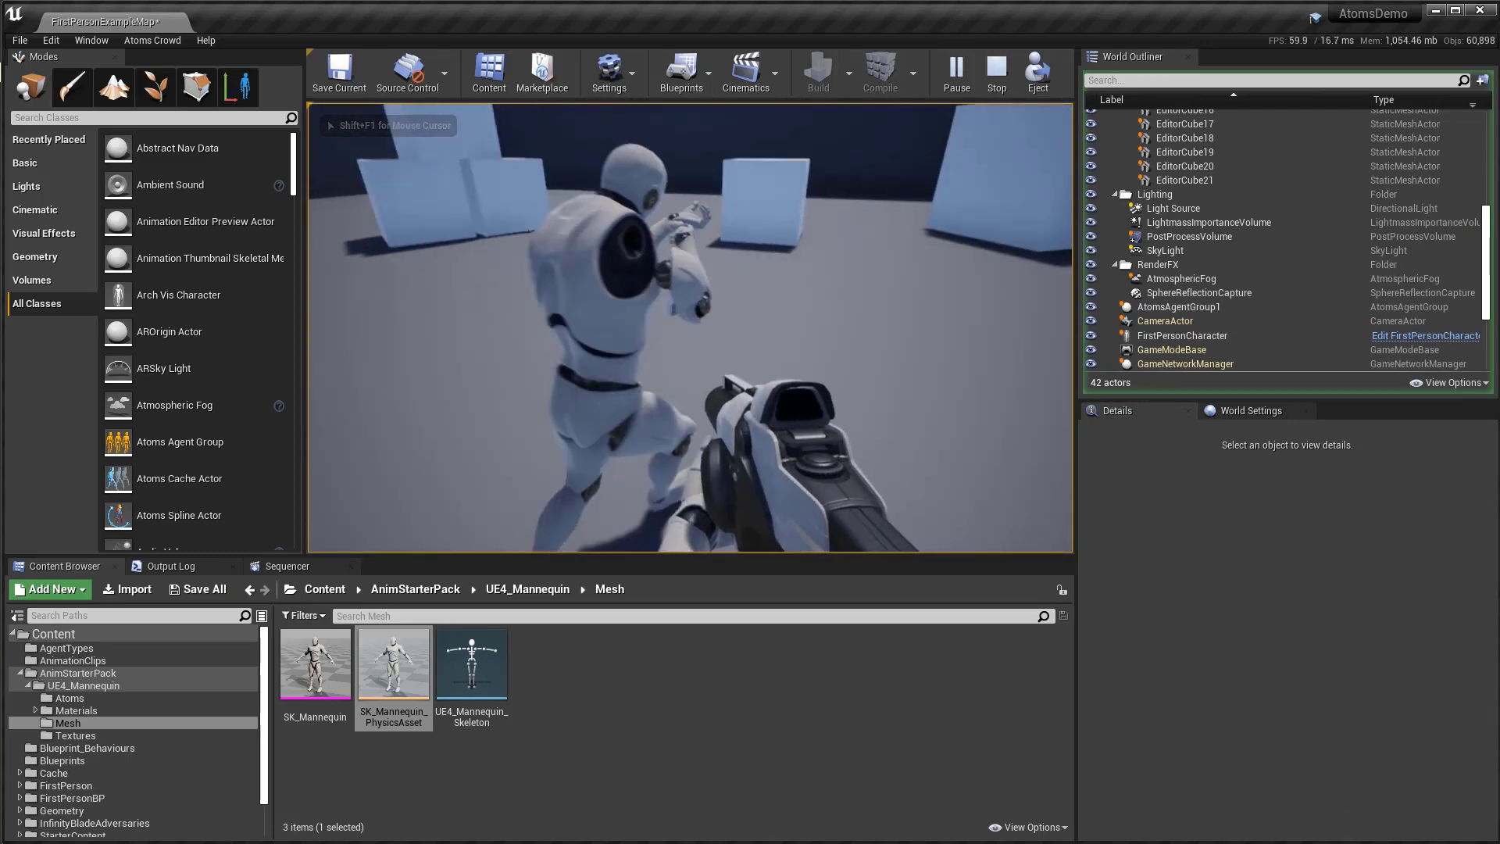
key(Escape)
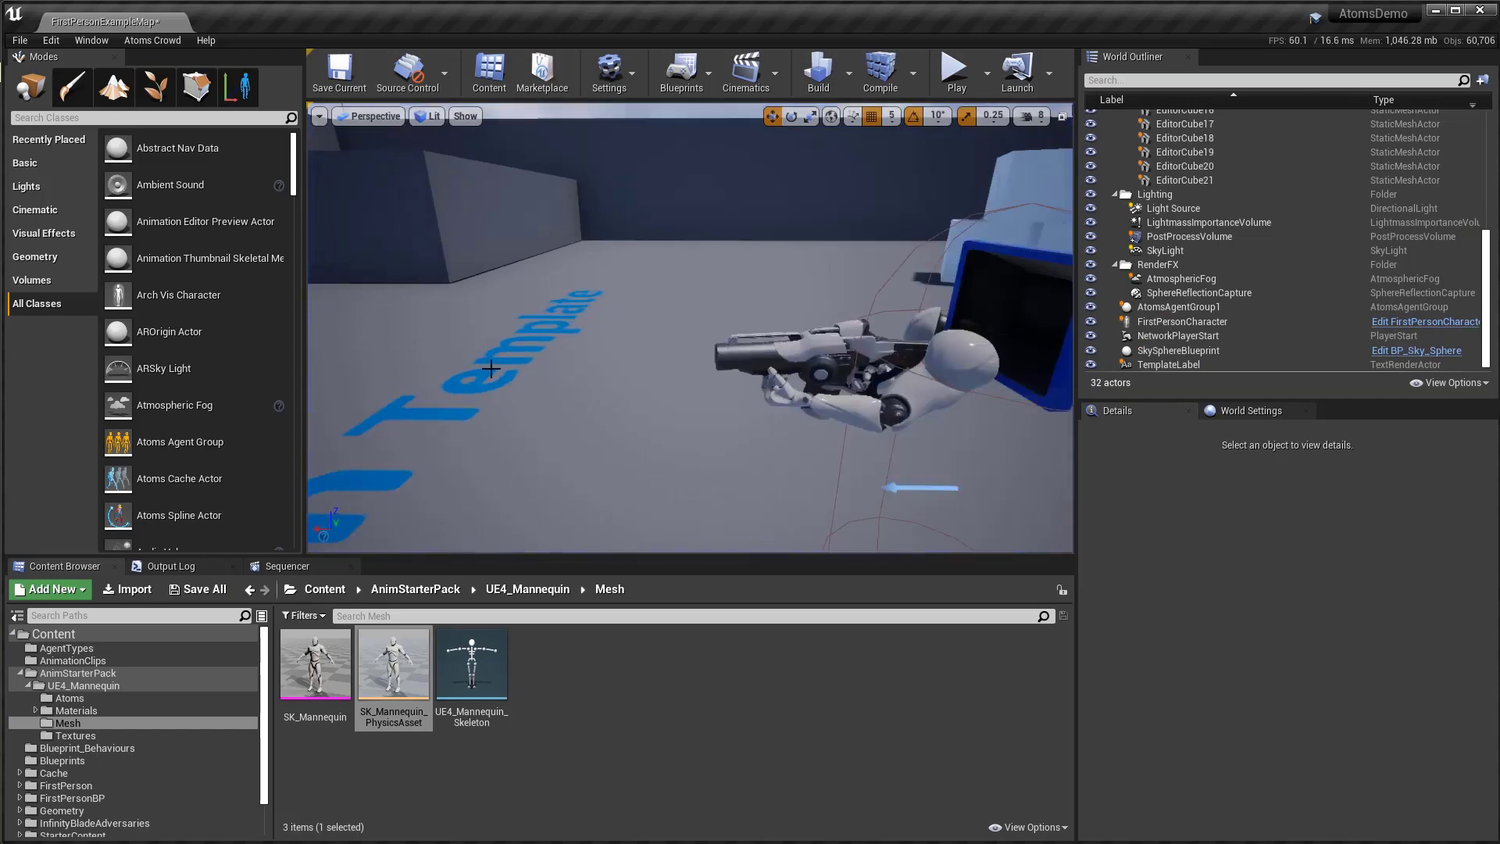
Step: Select the mannequin agent group, turn on the viewport's collision display, and inspect the agent's collision capsule from several sides
click(465, 313)
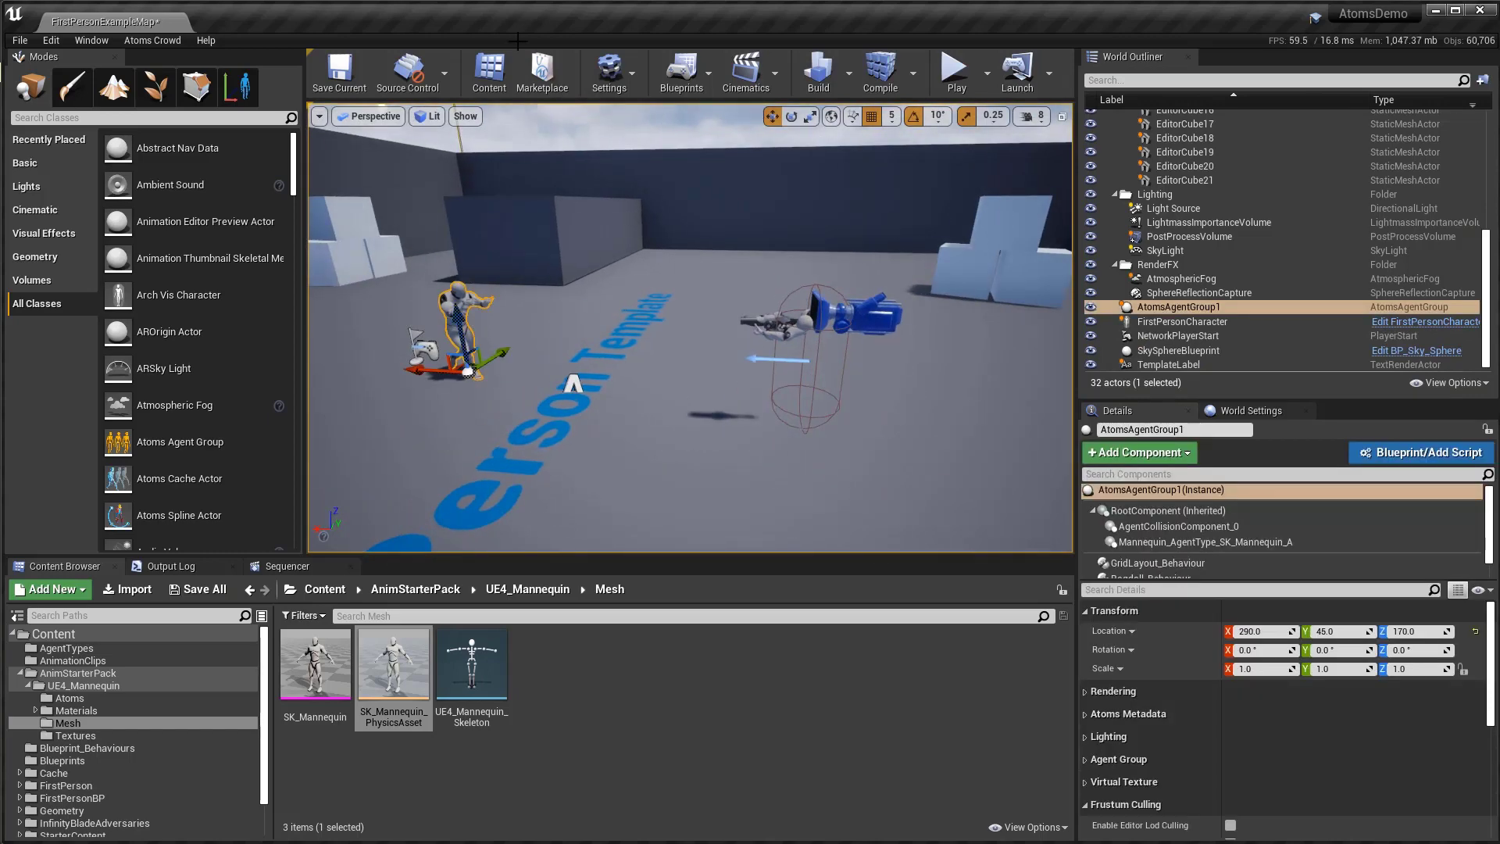
click(466, 117)
click(499, 222)
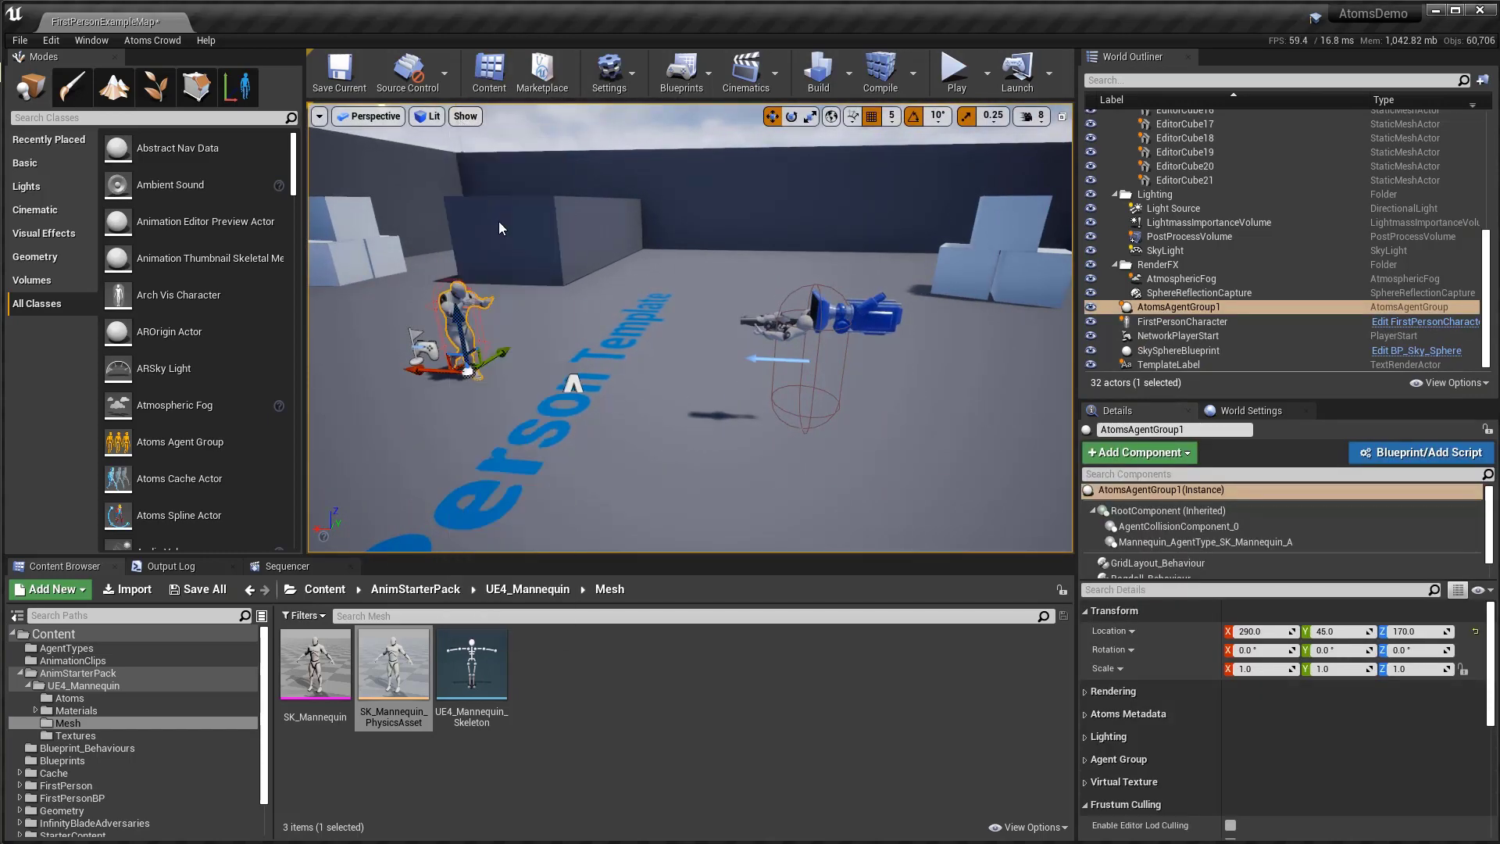
right_drag(495, 376, 592, 312)
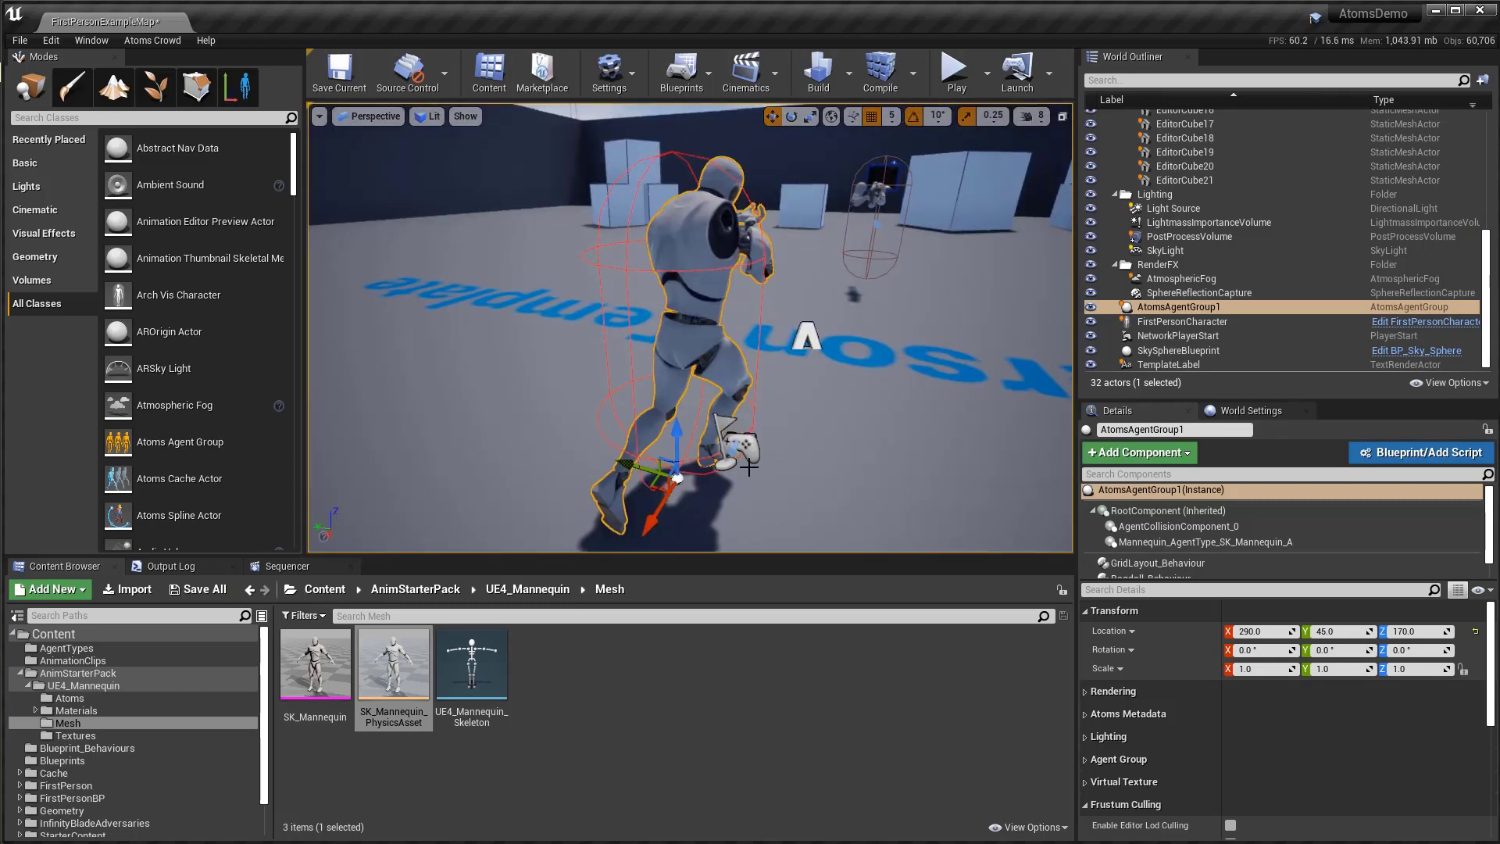
alt+drag(749, 467, 849, 490)
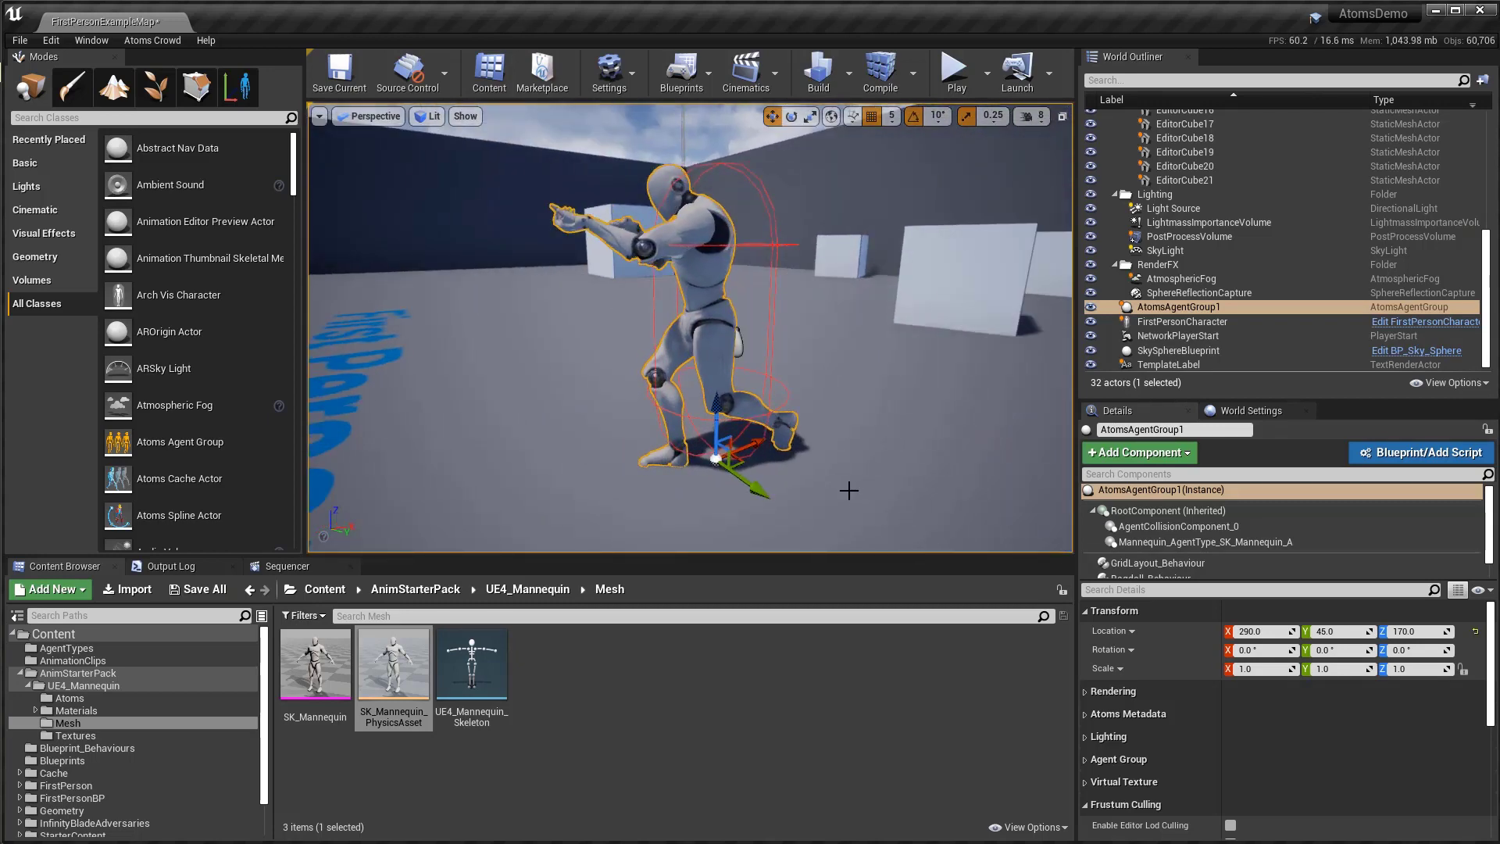
scroll(670, 500, down, 2)
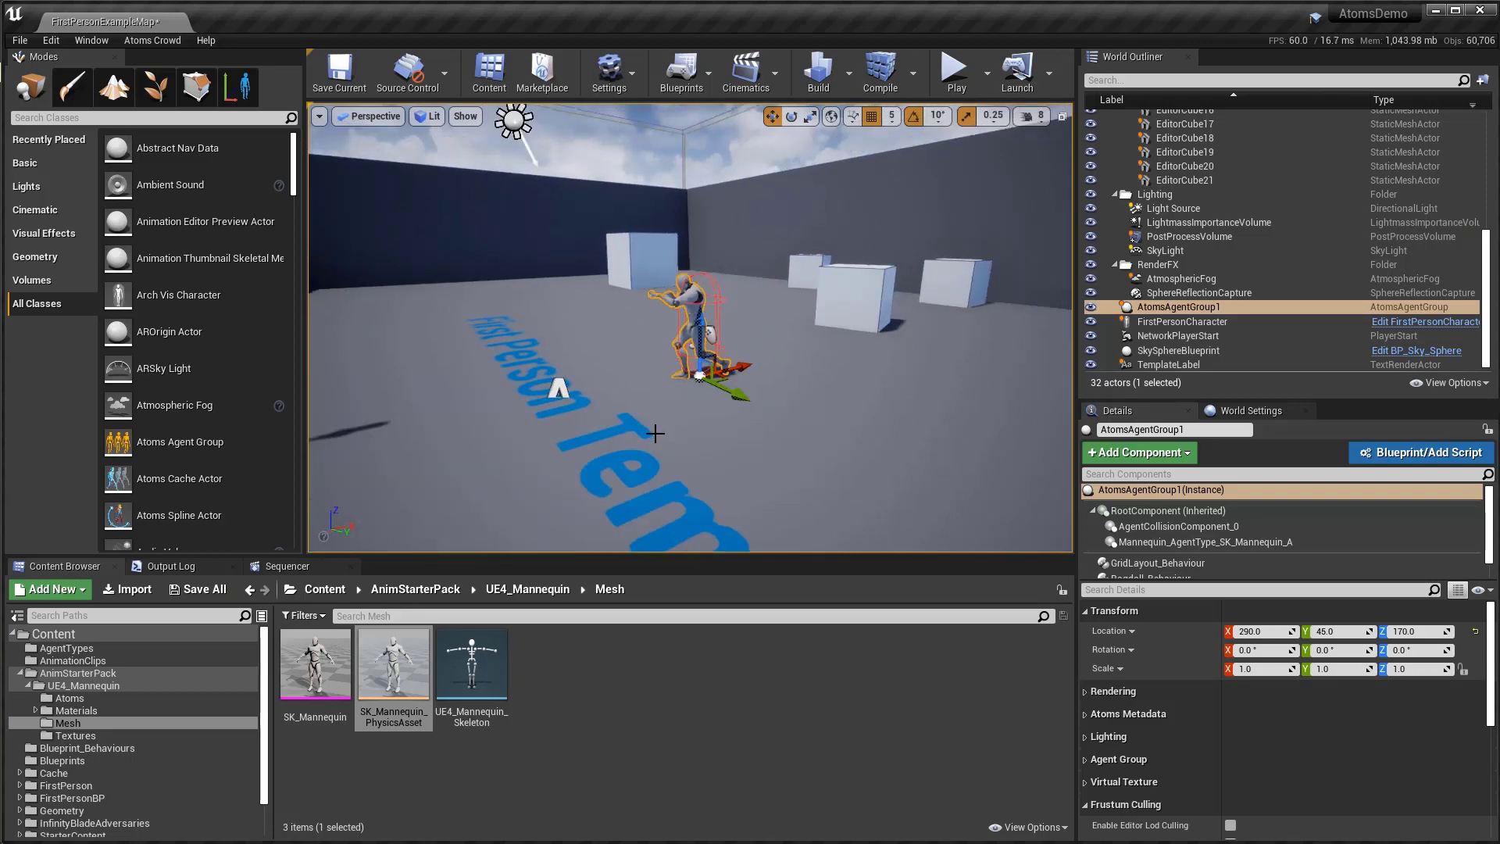
scroll(656, 433, down, 2)
alt+drag(514, 430, 704, 430)
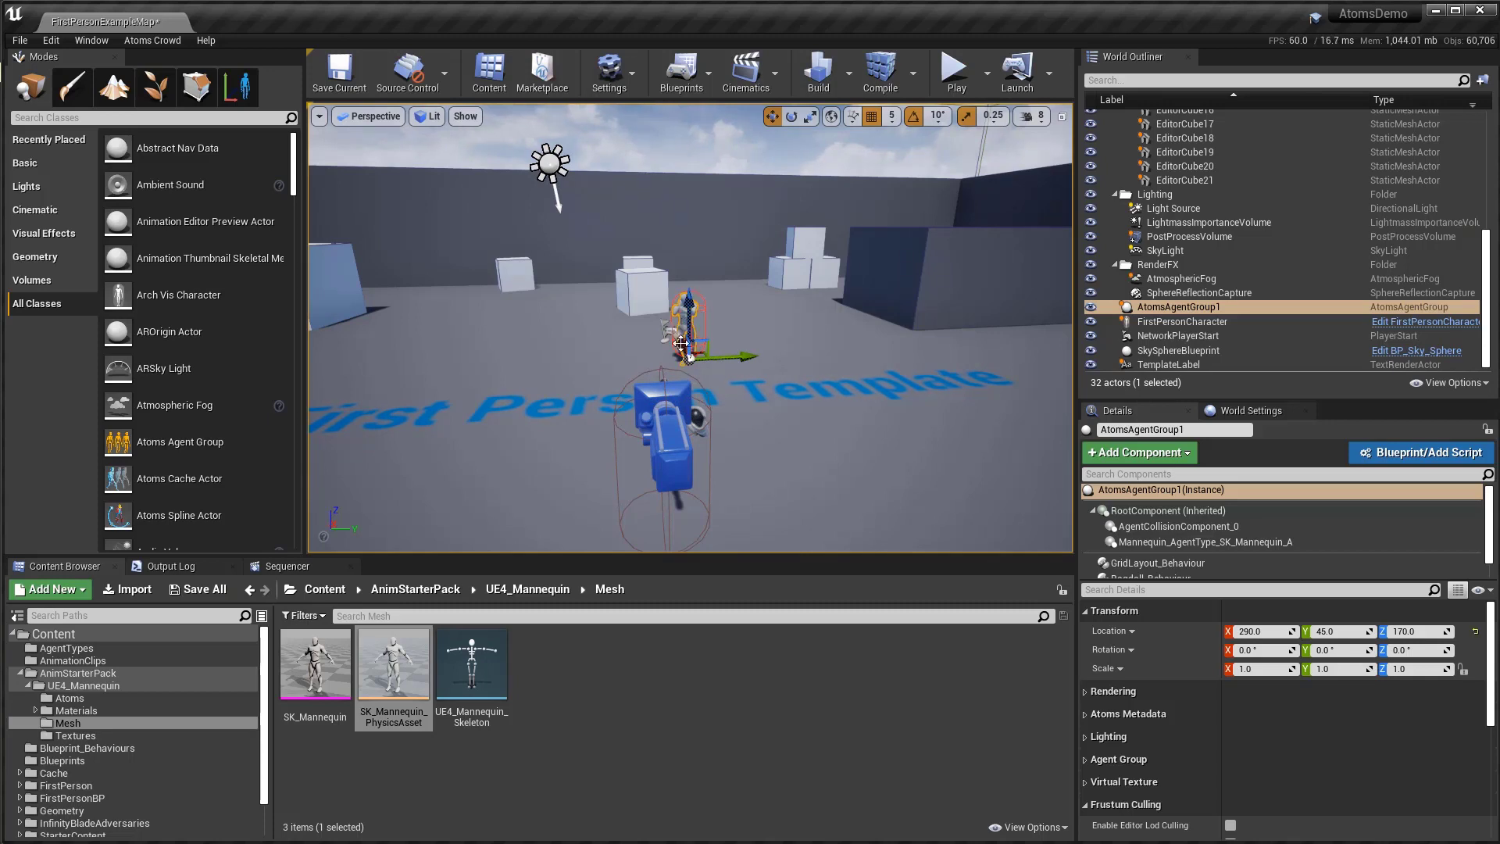
Step: Open the FirstPersonCharacter blueprint from the Blueprints folder inside FirstPersonBP
click(528, 589)
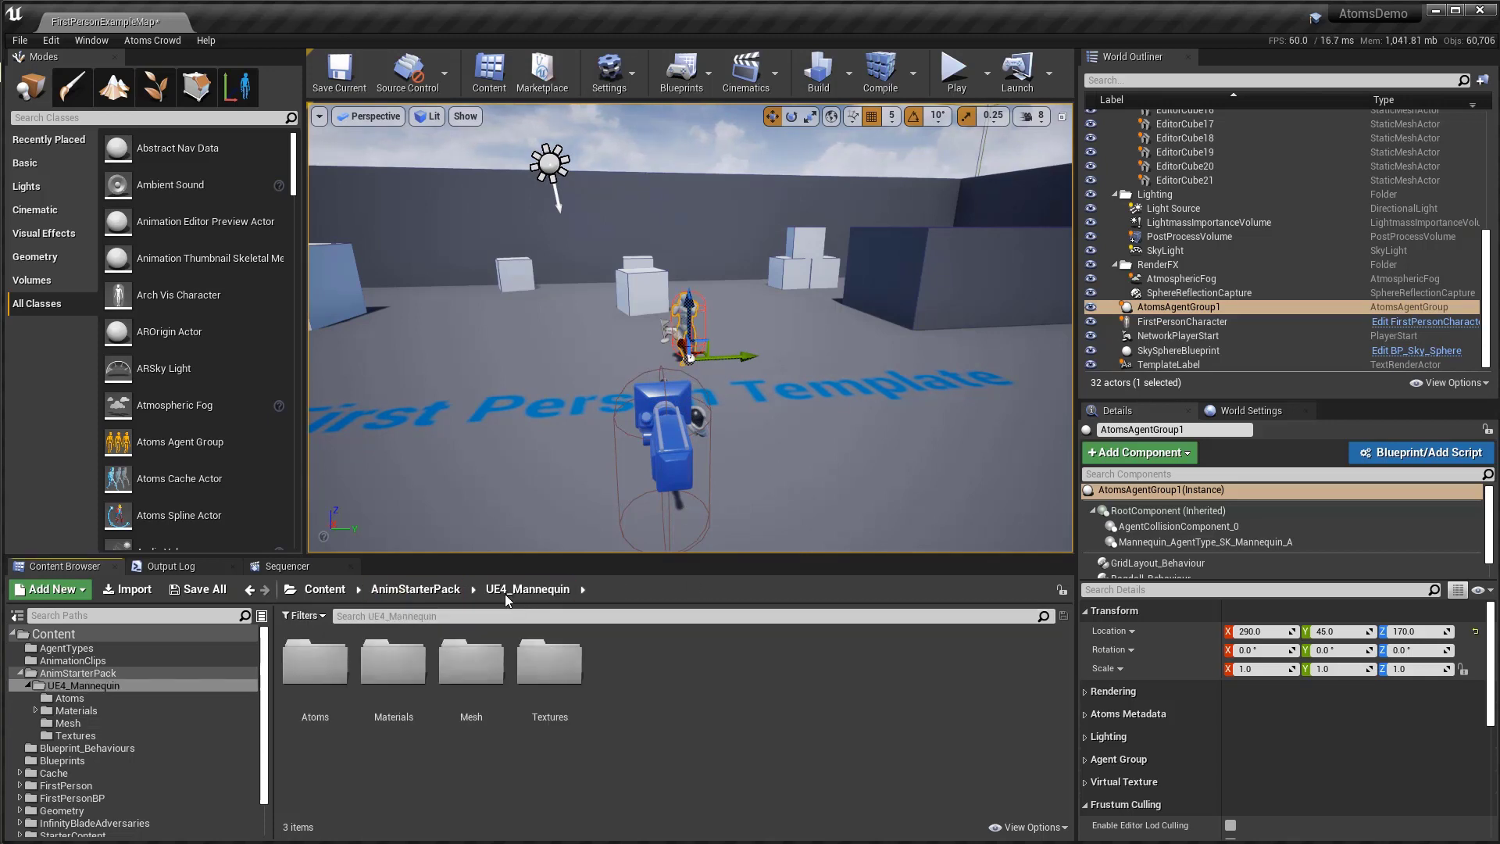
click(416, 589)
click(324, 589)
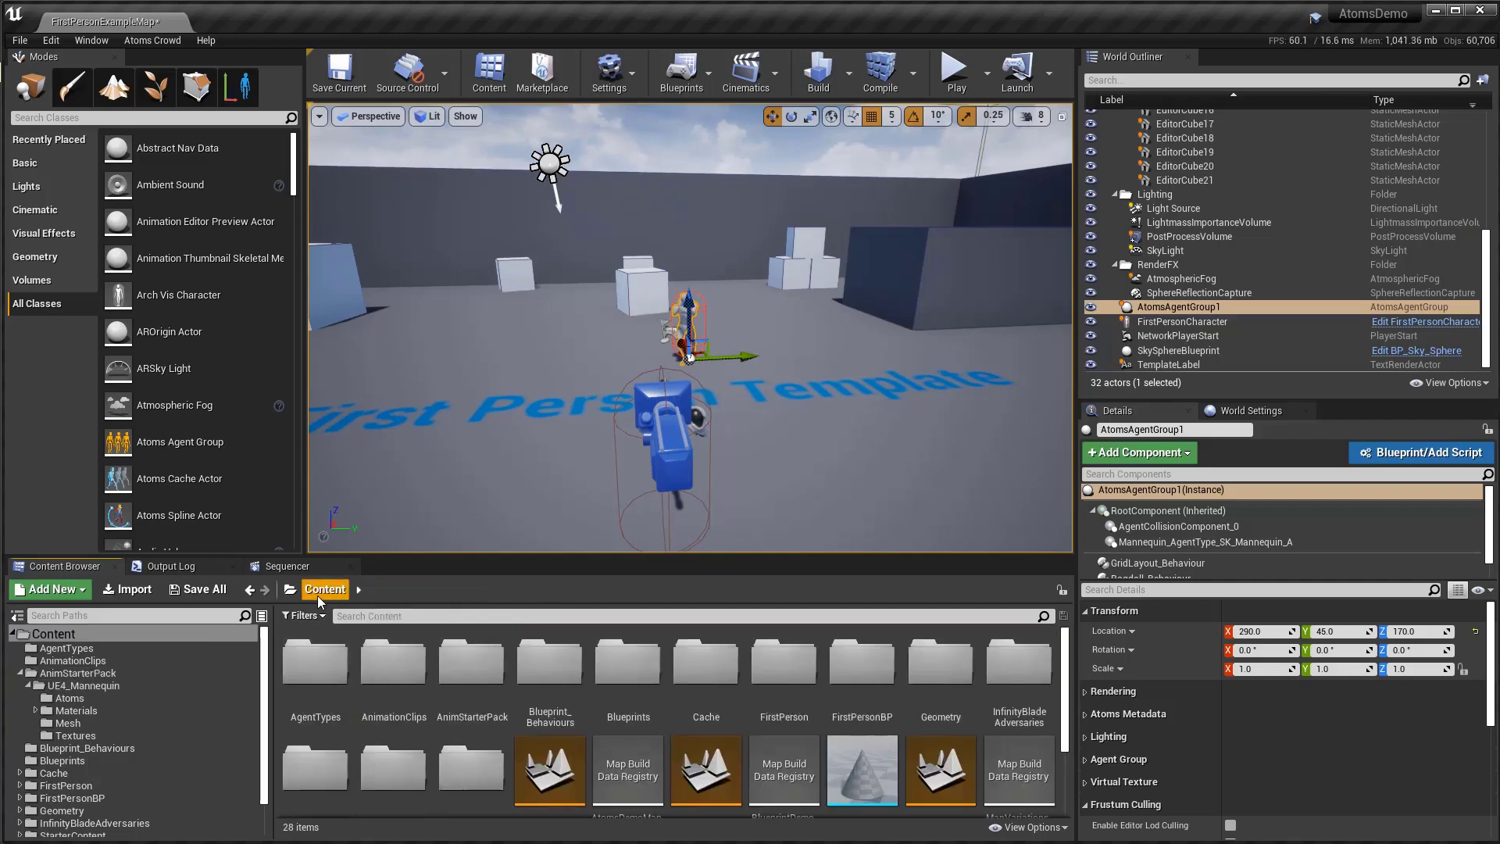
double_click(837, 723)
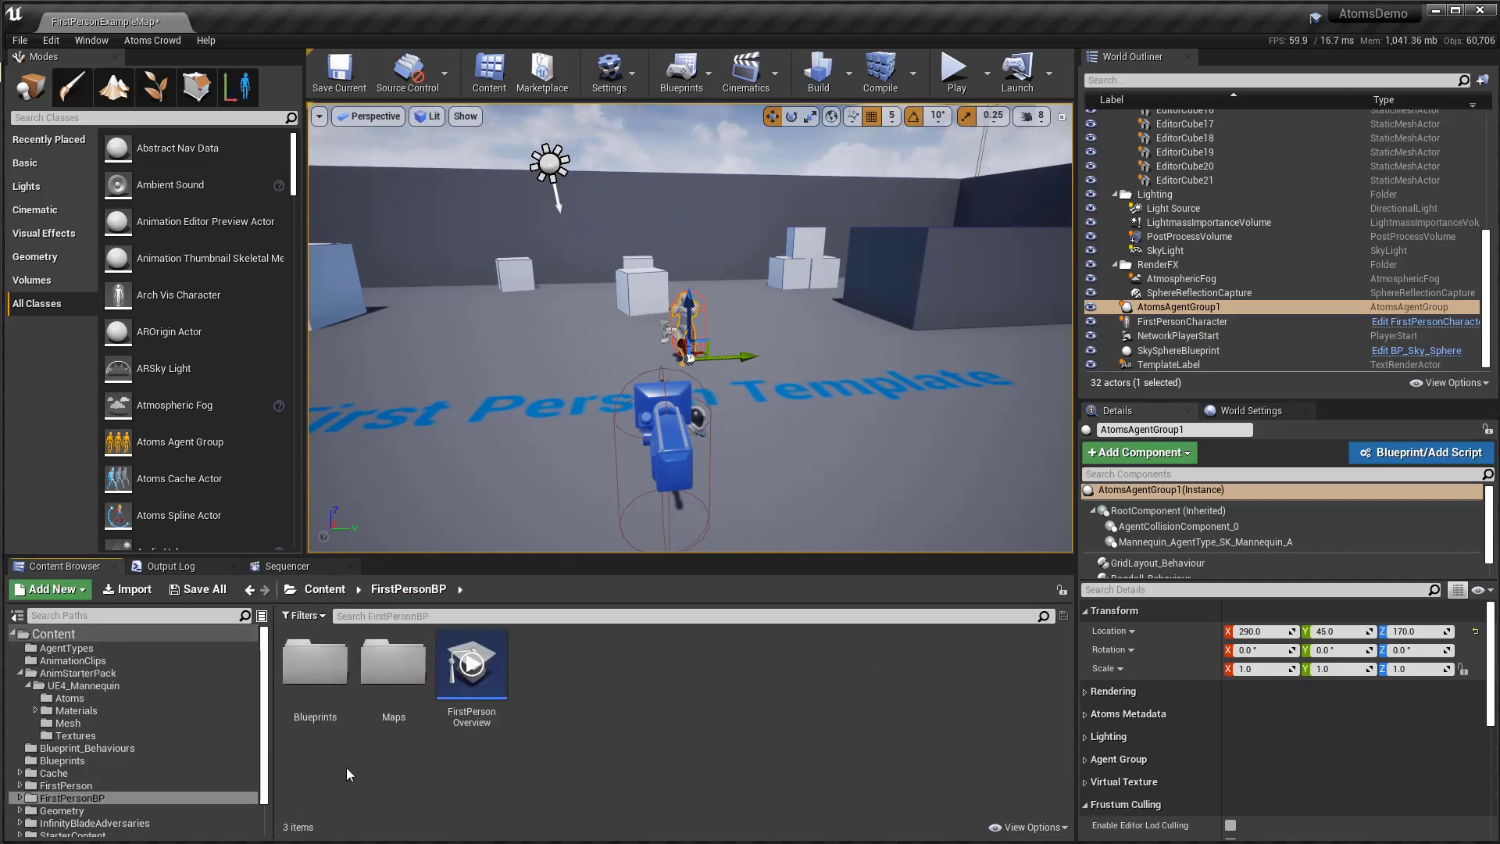
double_click(332, 671)
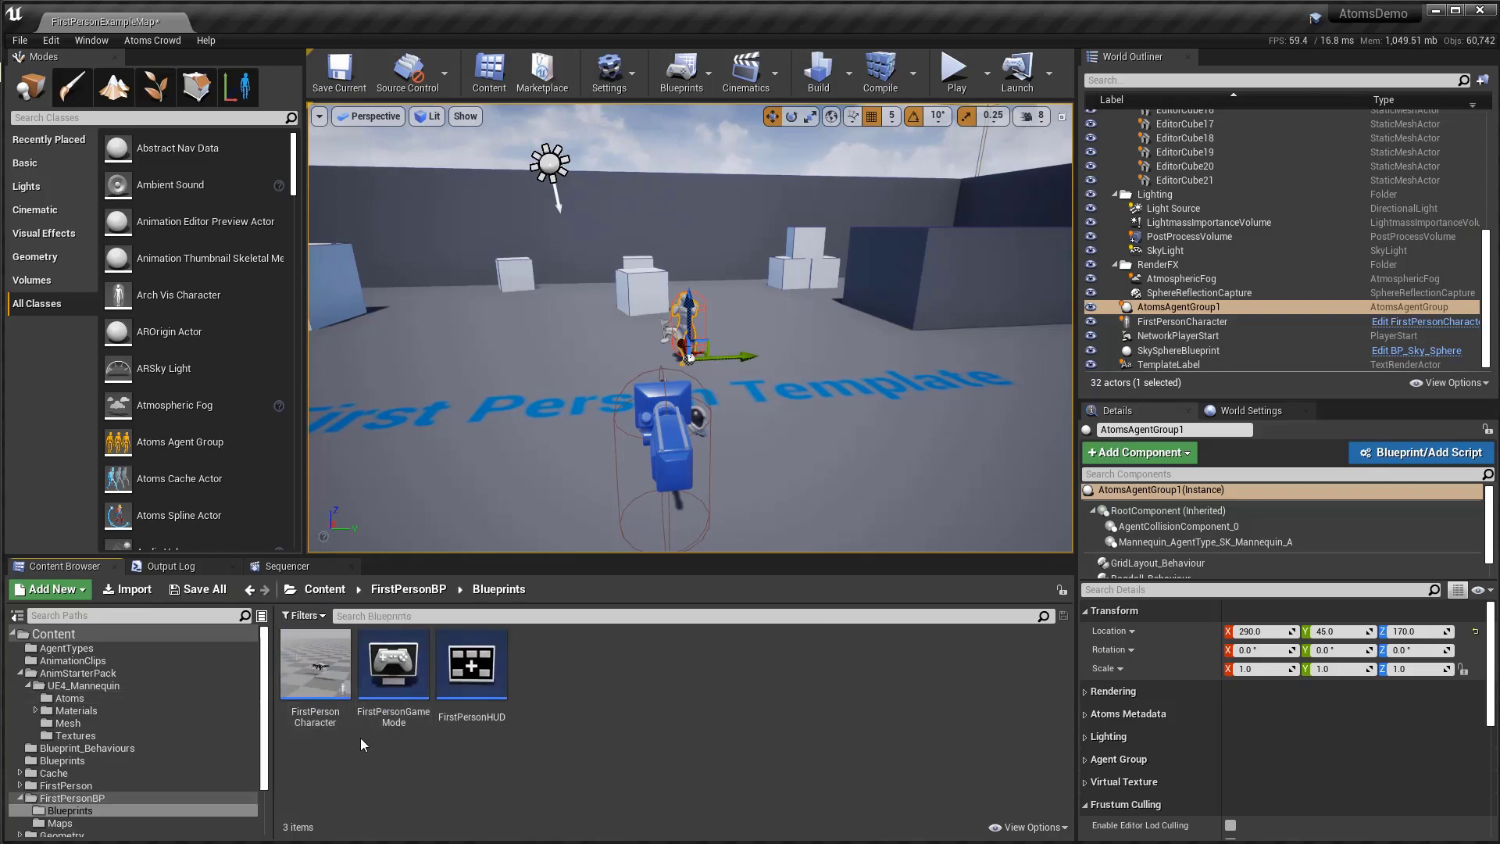
double_click(317, 668)
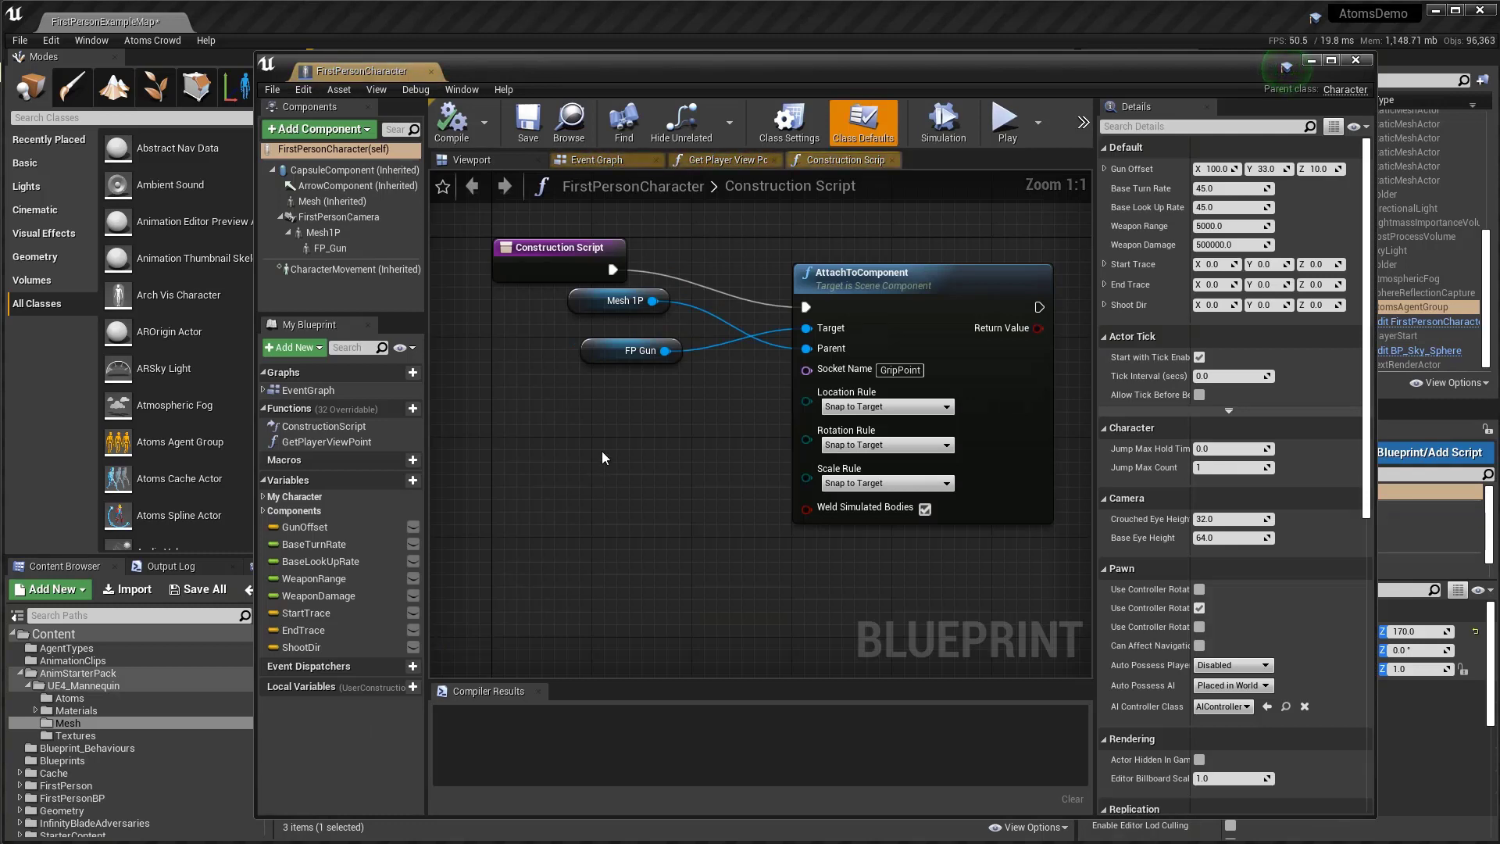
Step: Open the character's Event Graph and follow the firing logic through the CalculateAdjustedDirection and TraceShot sections
scroll(684, 534, down, 2)
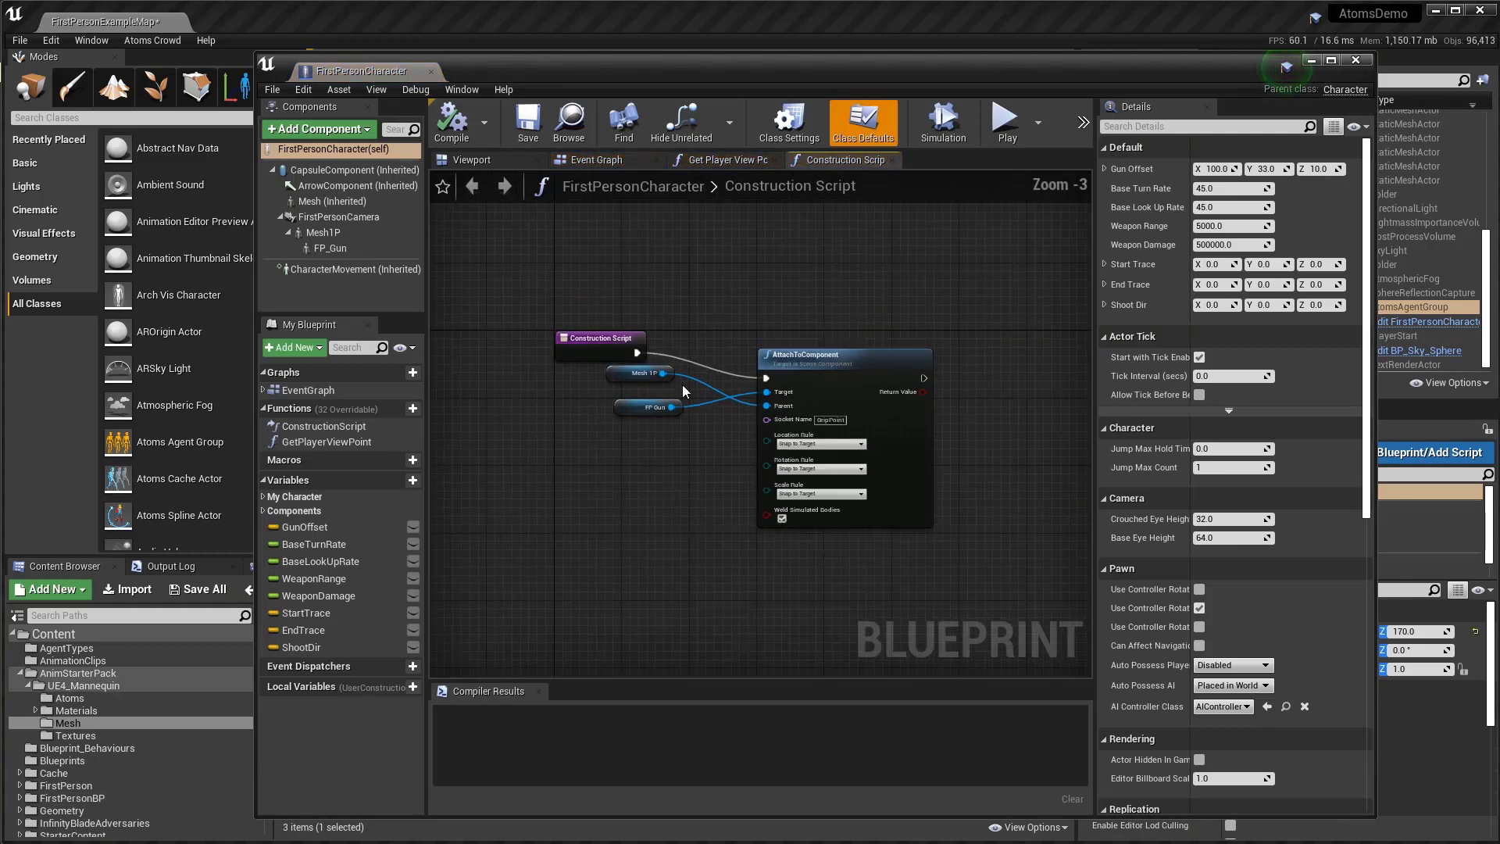
click(596, 159)
scroll(740, 410, down, 5)
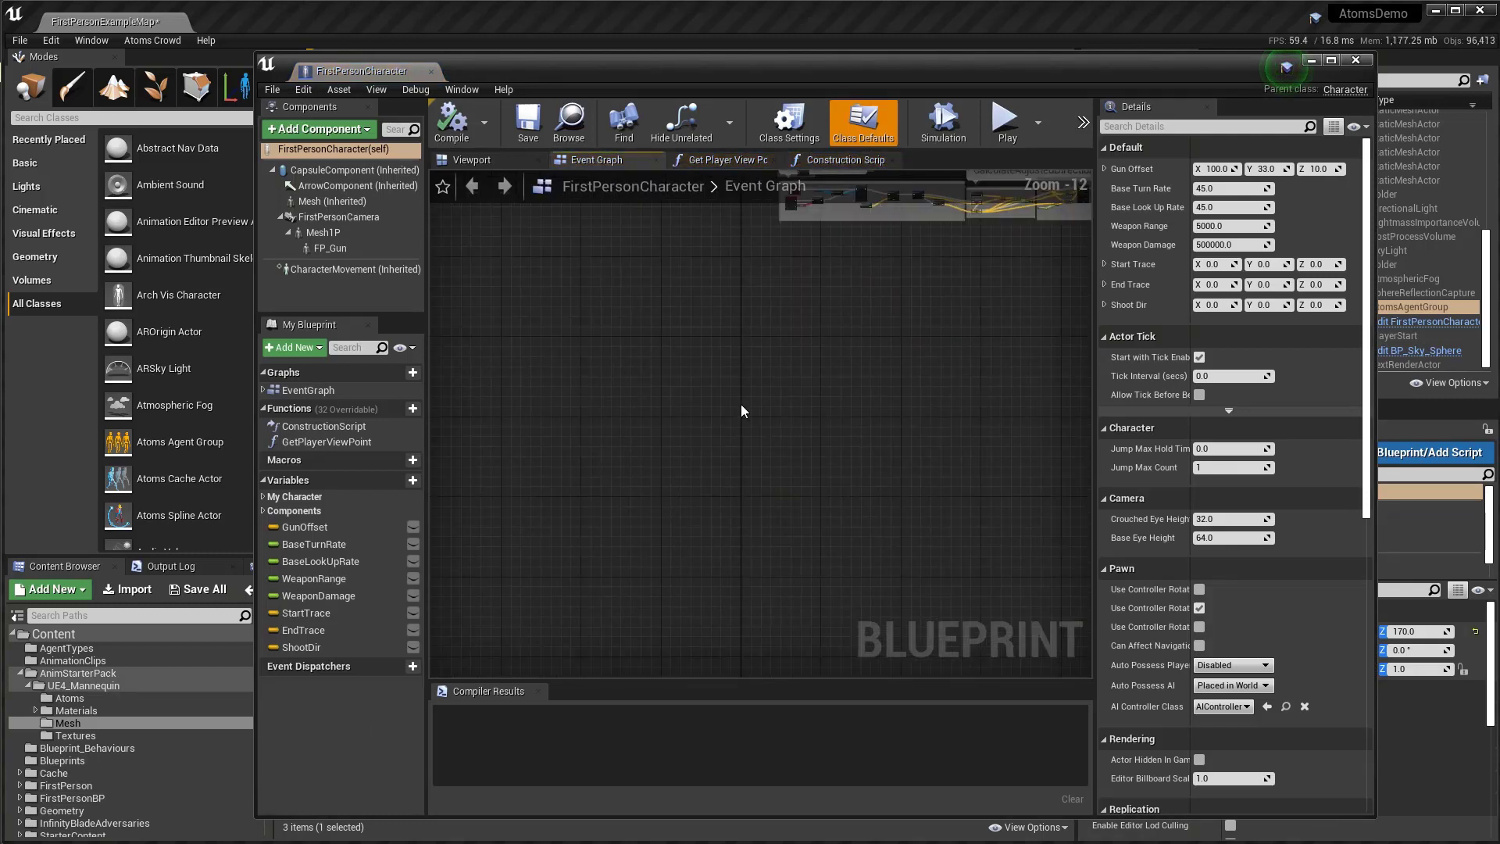
right_drag(920, 312, 740, 577)
scroll(743, 579, up, 6)
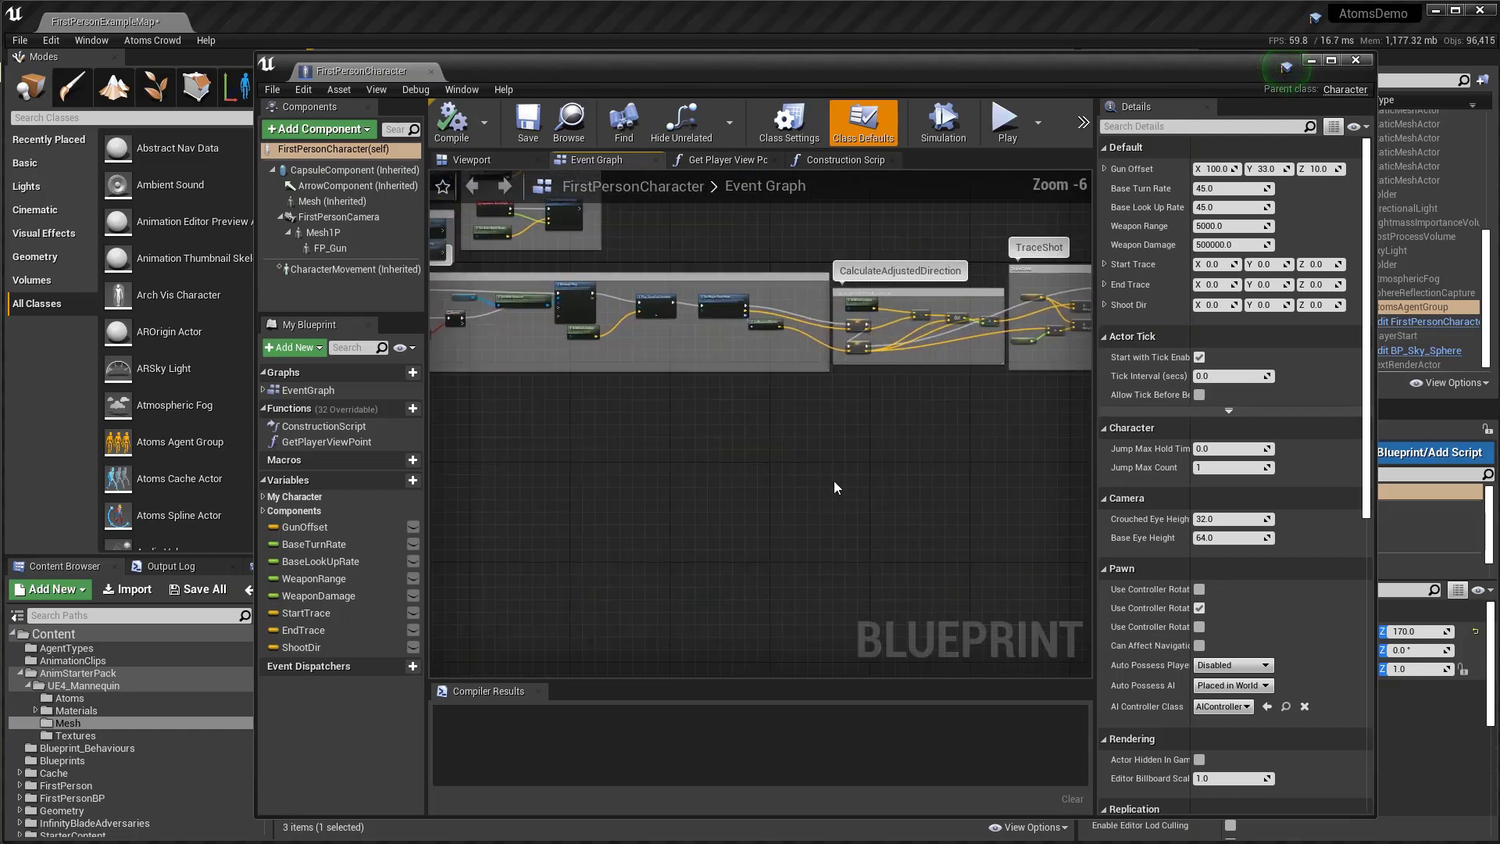
right_drag(833, 481, 1095, 585)
scroll(803, 558, up, 3)
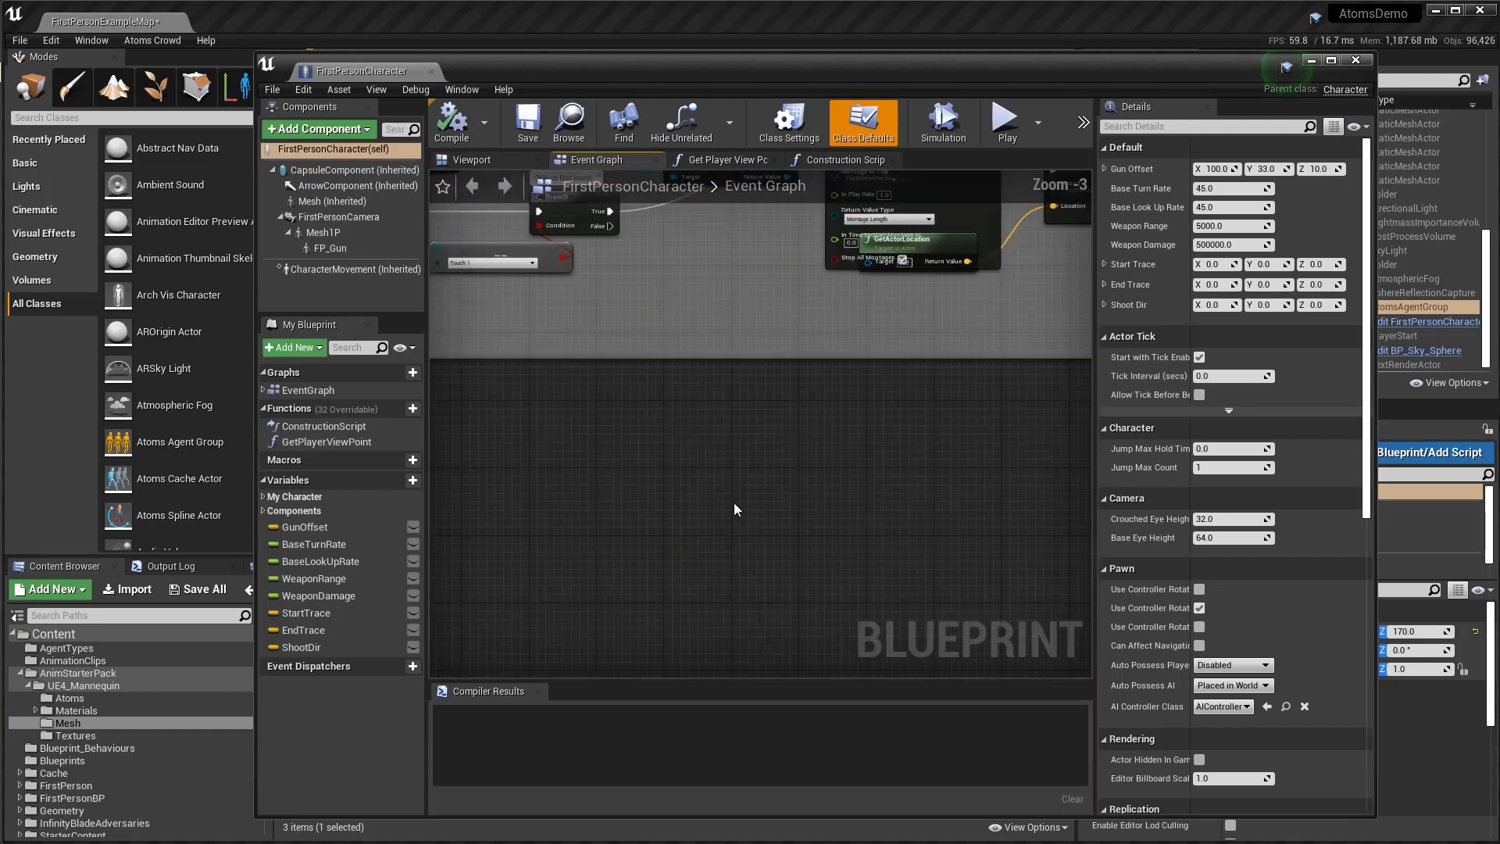
right_drag(734, 503, 968, 701)
right_drag(934, 575, 622, 526)
right_drag(1000, 559, 618, 552)
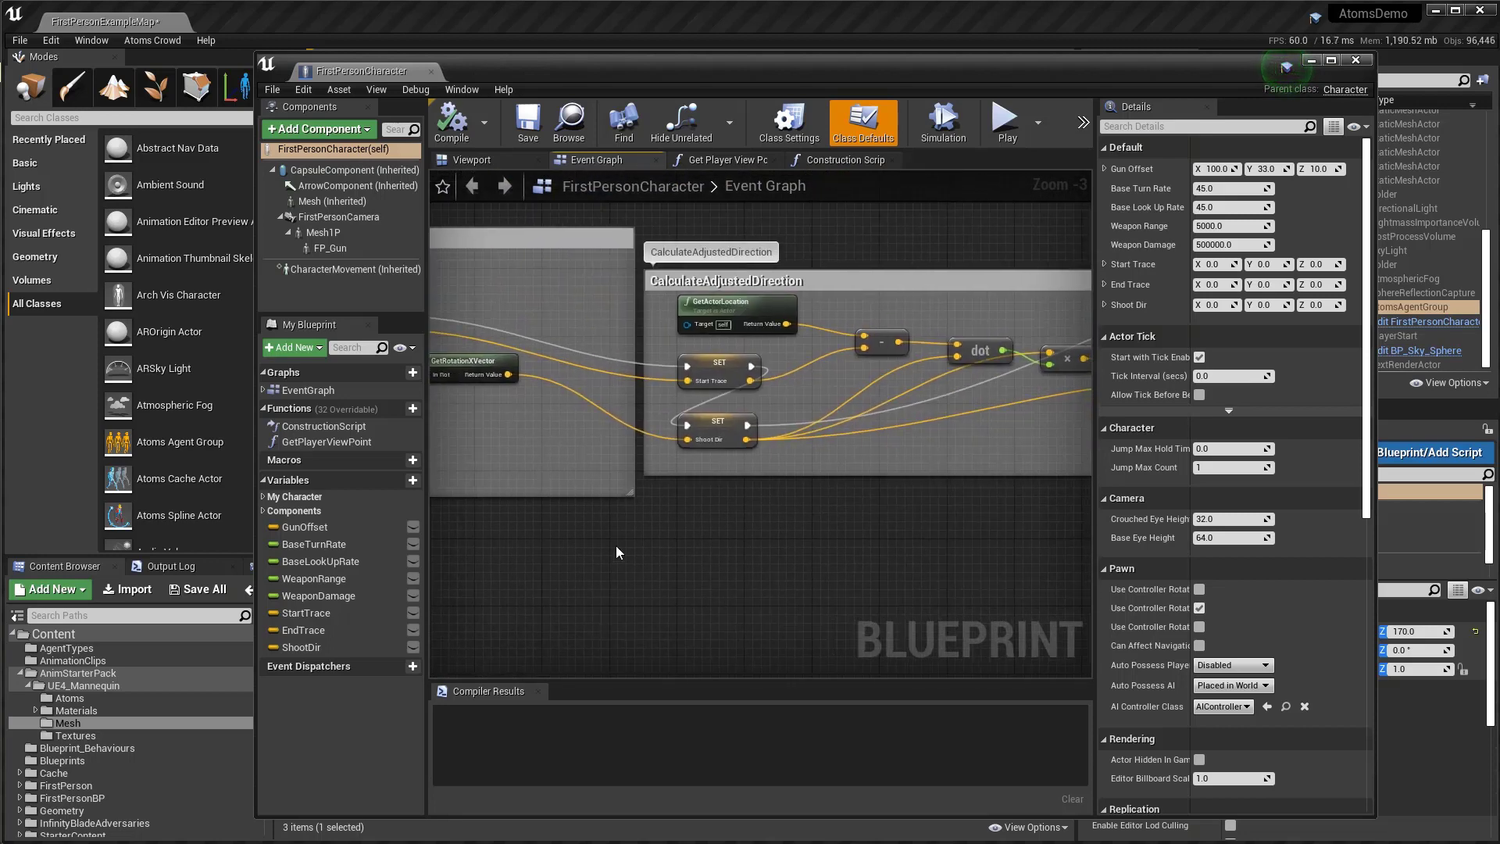
right_drag(934, 530, 613, 537)
right_drag(865, 537, 484, 558)
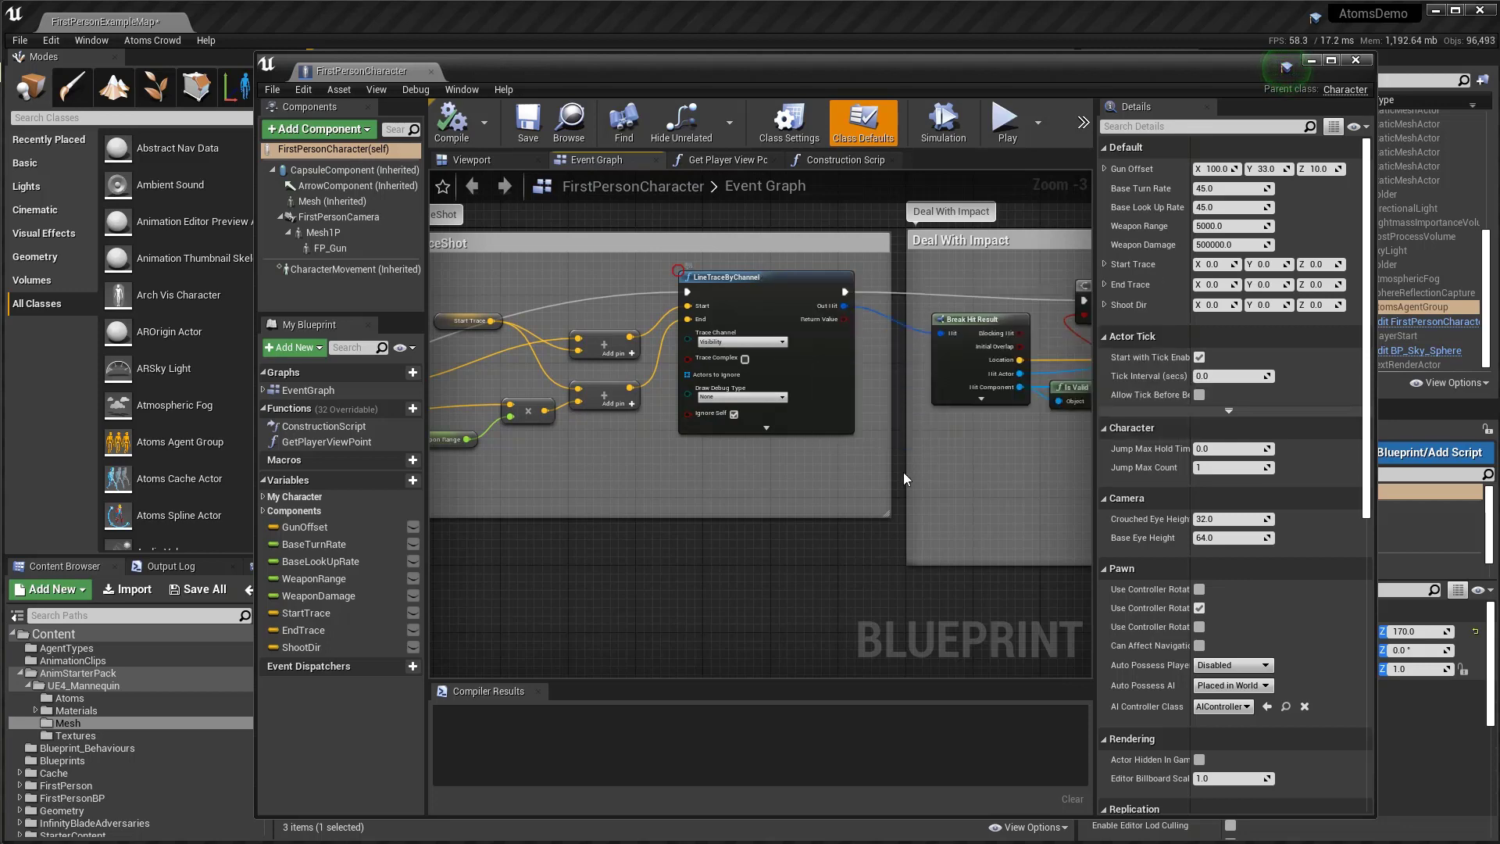
Step: Examine the Deal With Impact section, from the Break Hit Result node through the validity Branch to the Is Simulating Physics check
right_drag(769, 317, 545, 330)
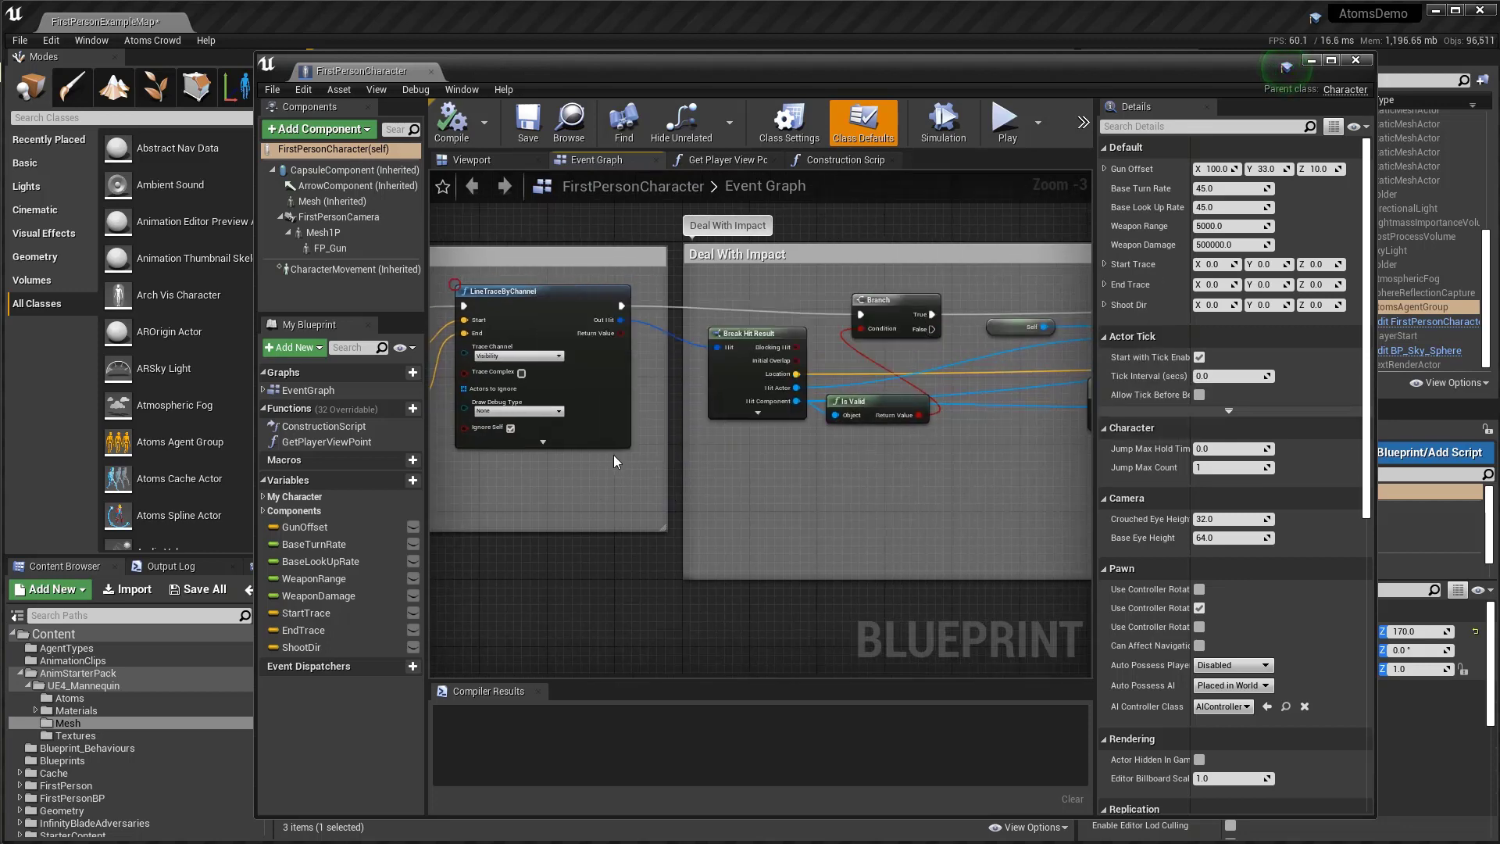
right_drag(779, 371, 610, 496)
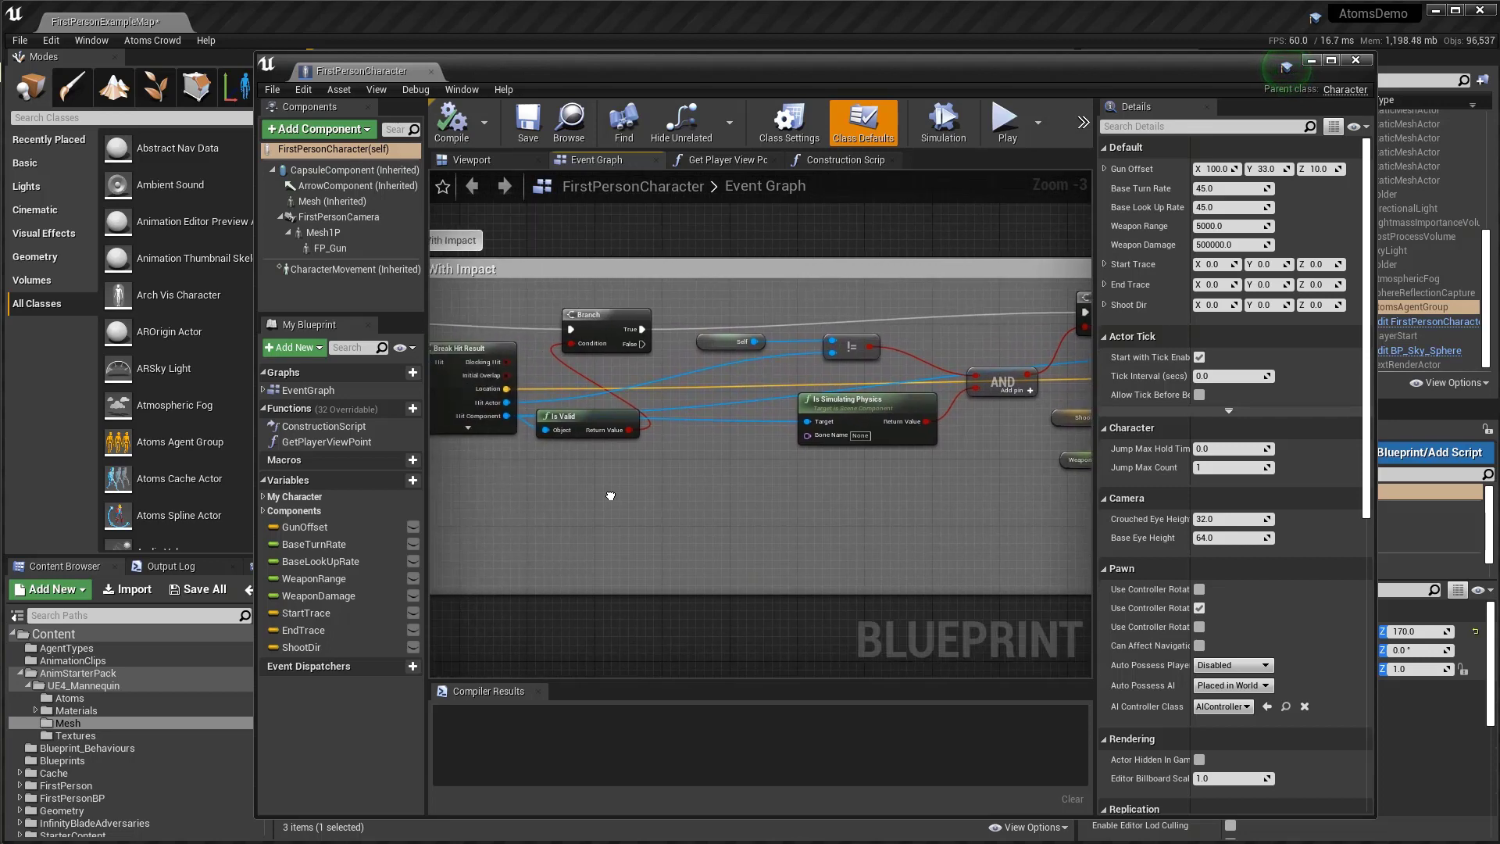
right_drag(799, 522, 946, 474)
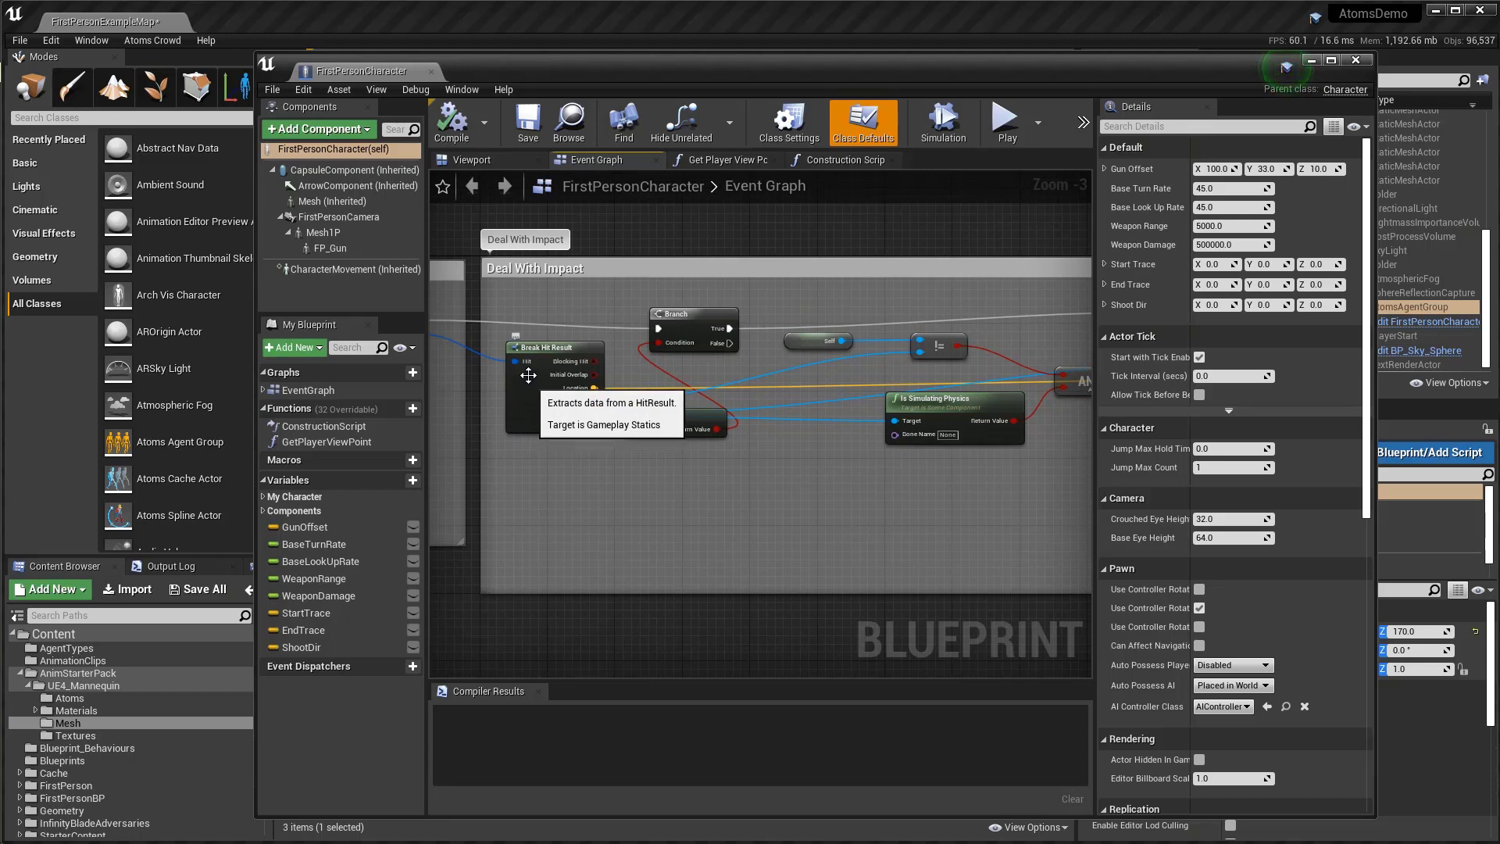
right_drag(554, 478, 730, 539)
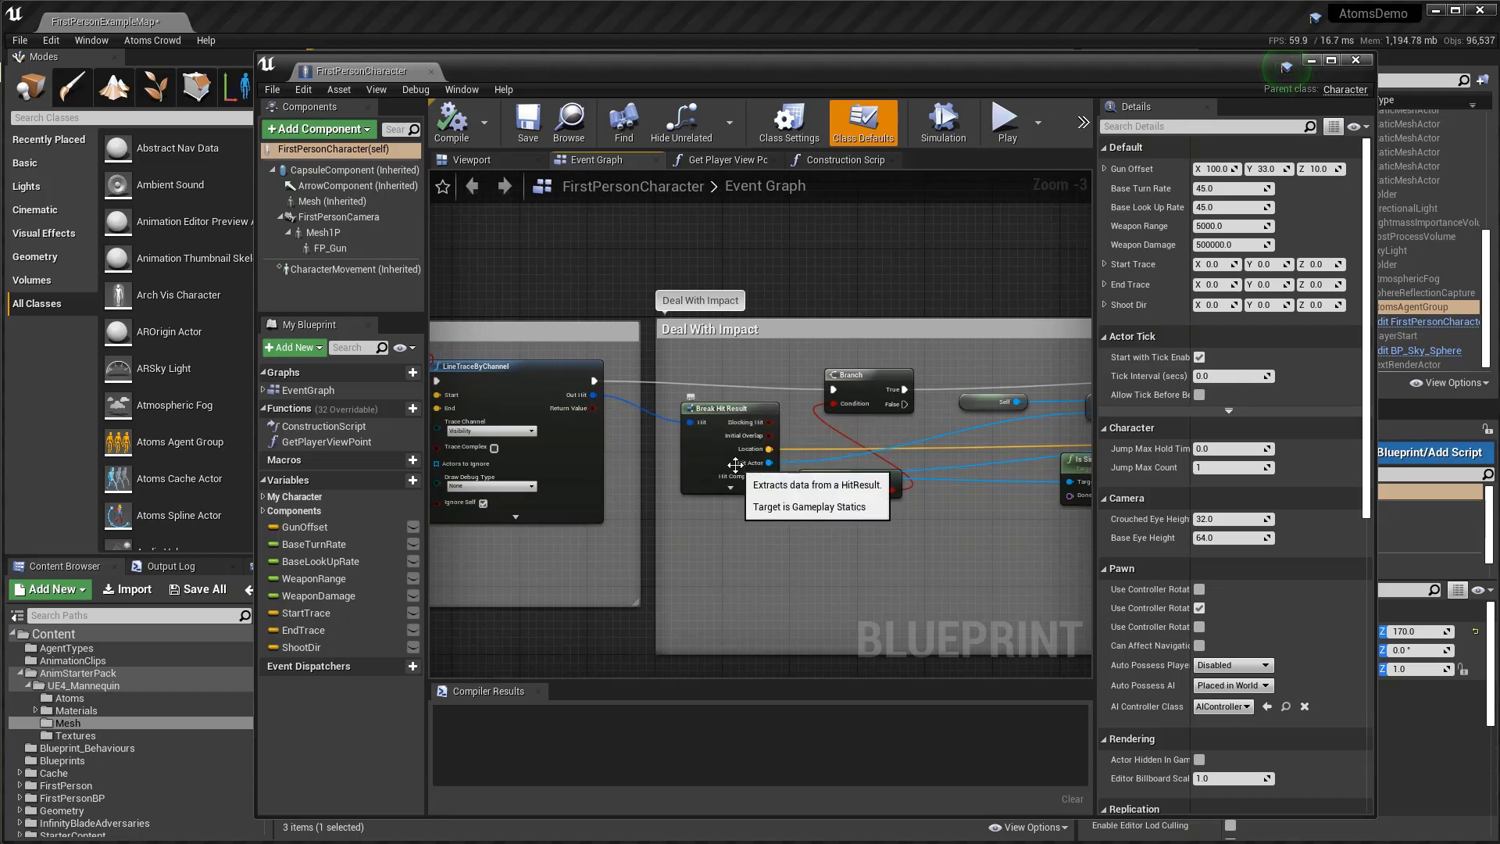
right_drag(945, 568, 702, 494)
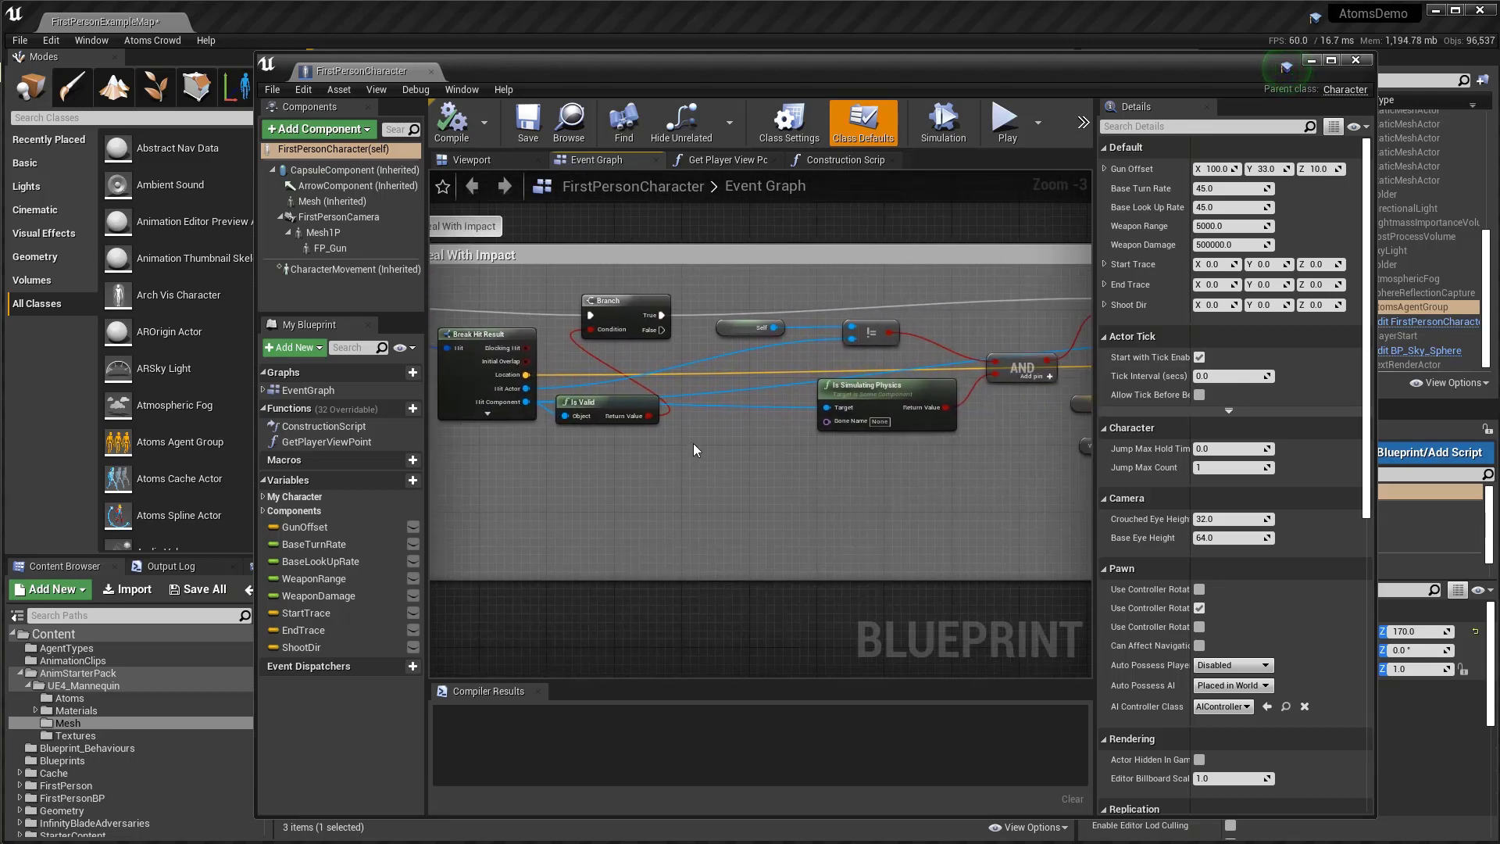
right_drag(920, 472, 989, 570)
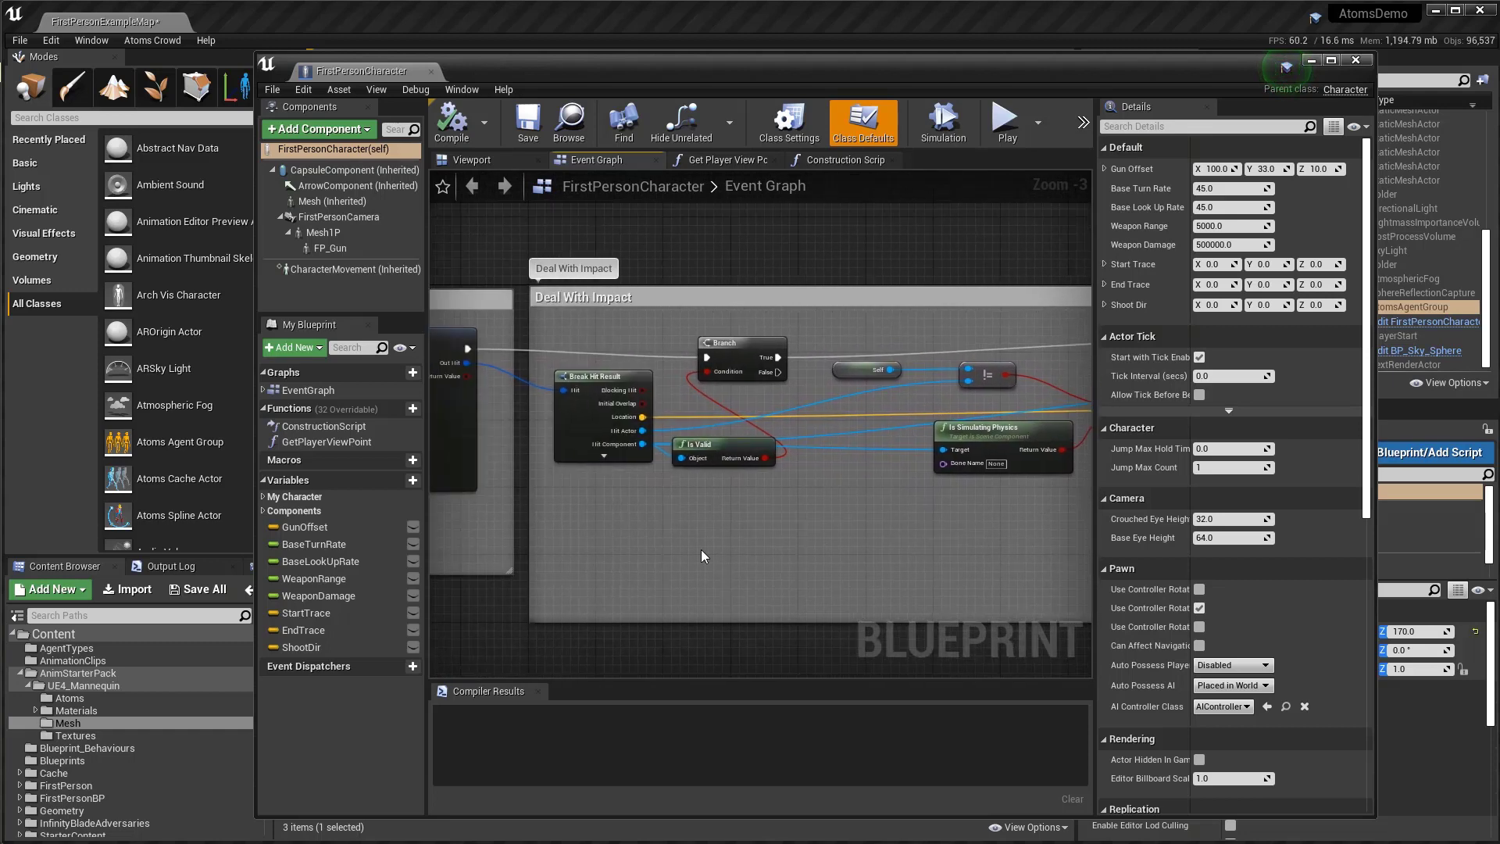
scroll(648, 551, up, 2)
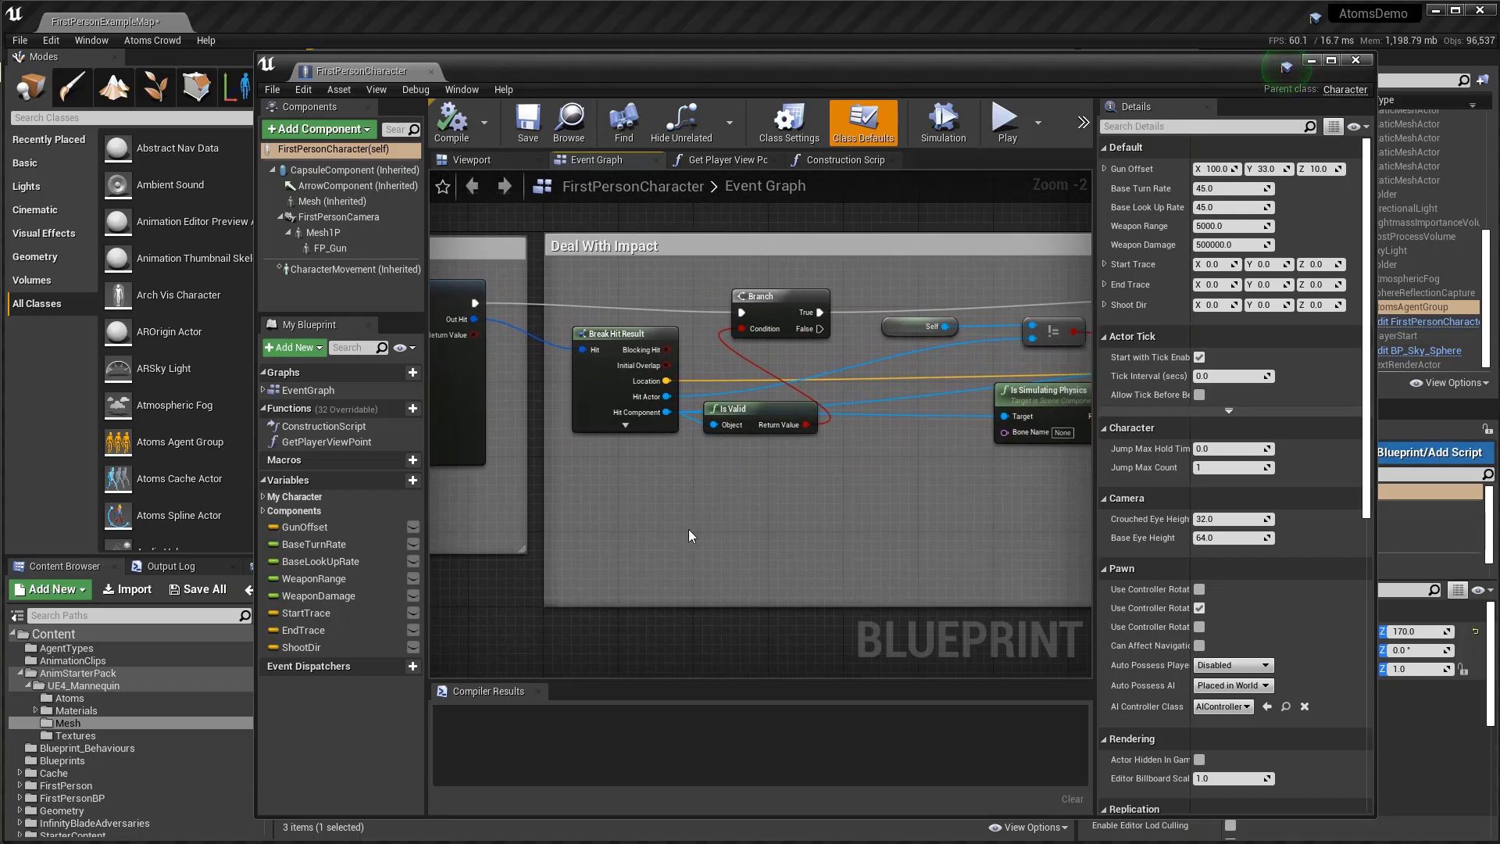
right_drag(821, 506, 665, 513)
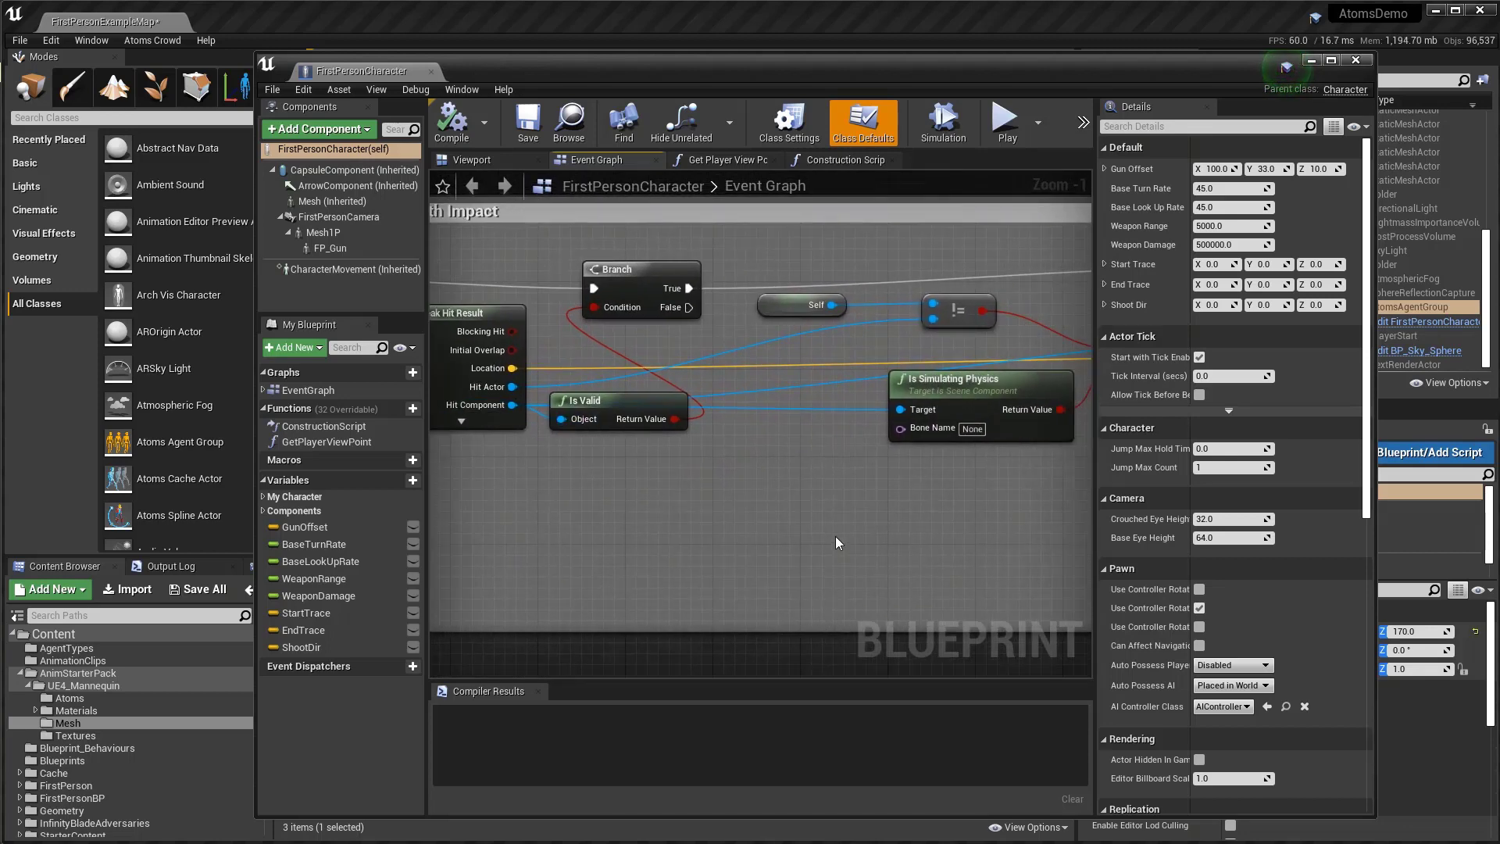
right_drag(836, 543, 706, 540)
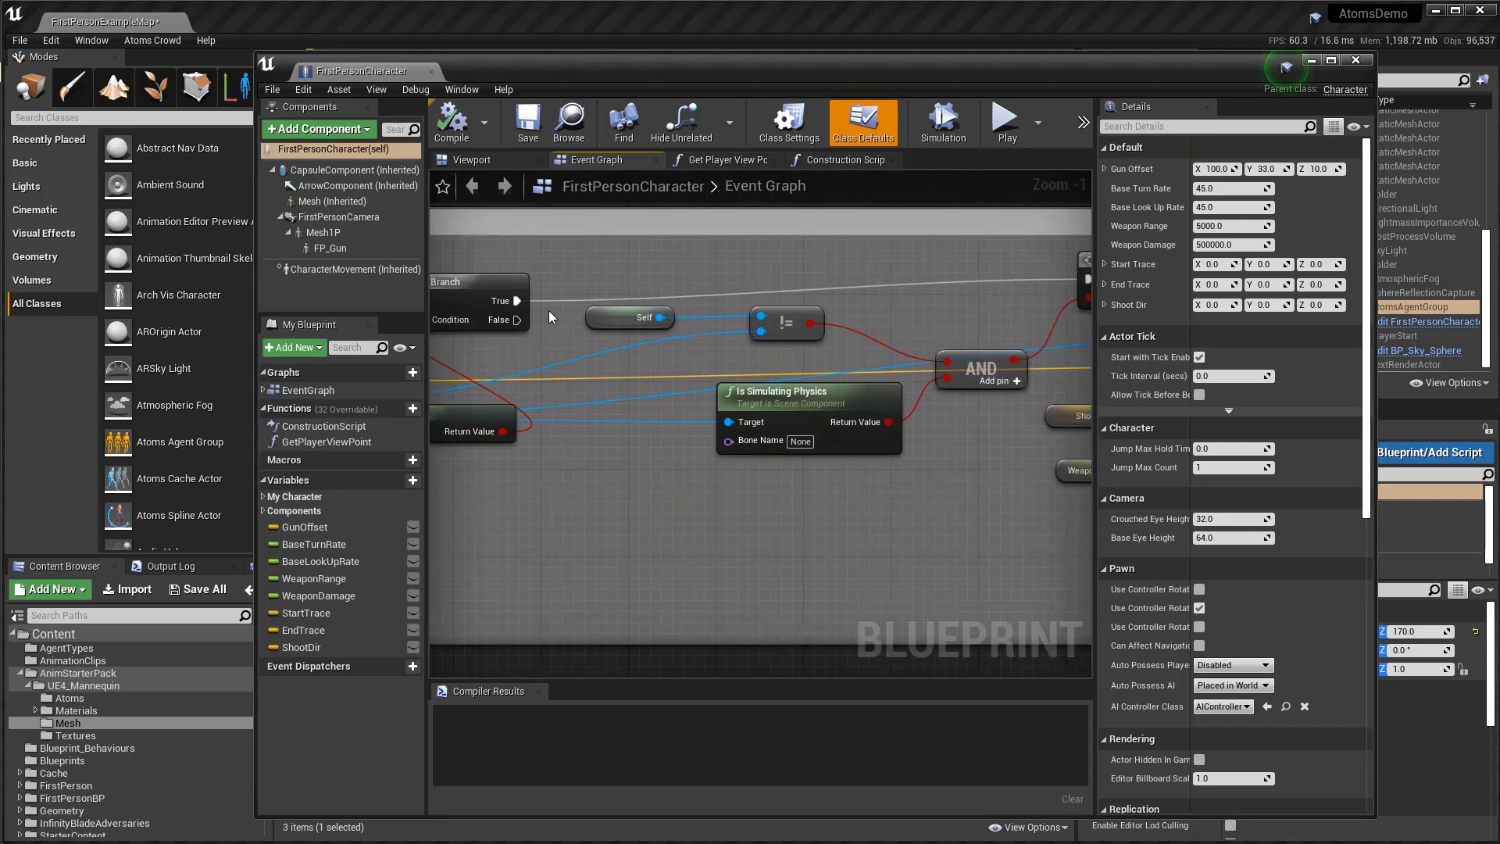
Step: Add a Cast To AgentCollisionComponent node fed by the Hit Component output of Break Hit Result
right_drag(545, 467, 667, 360)
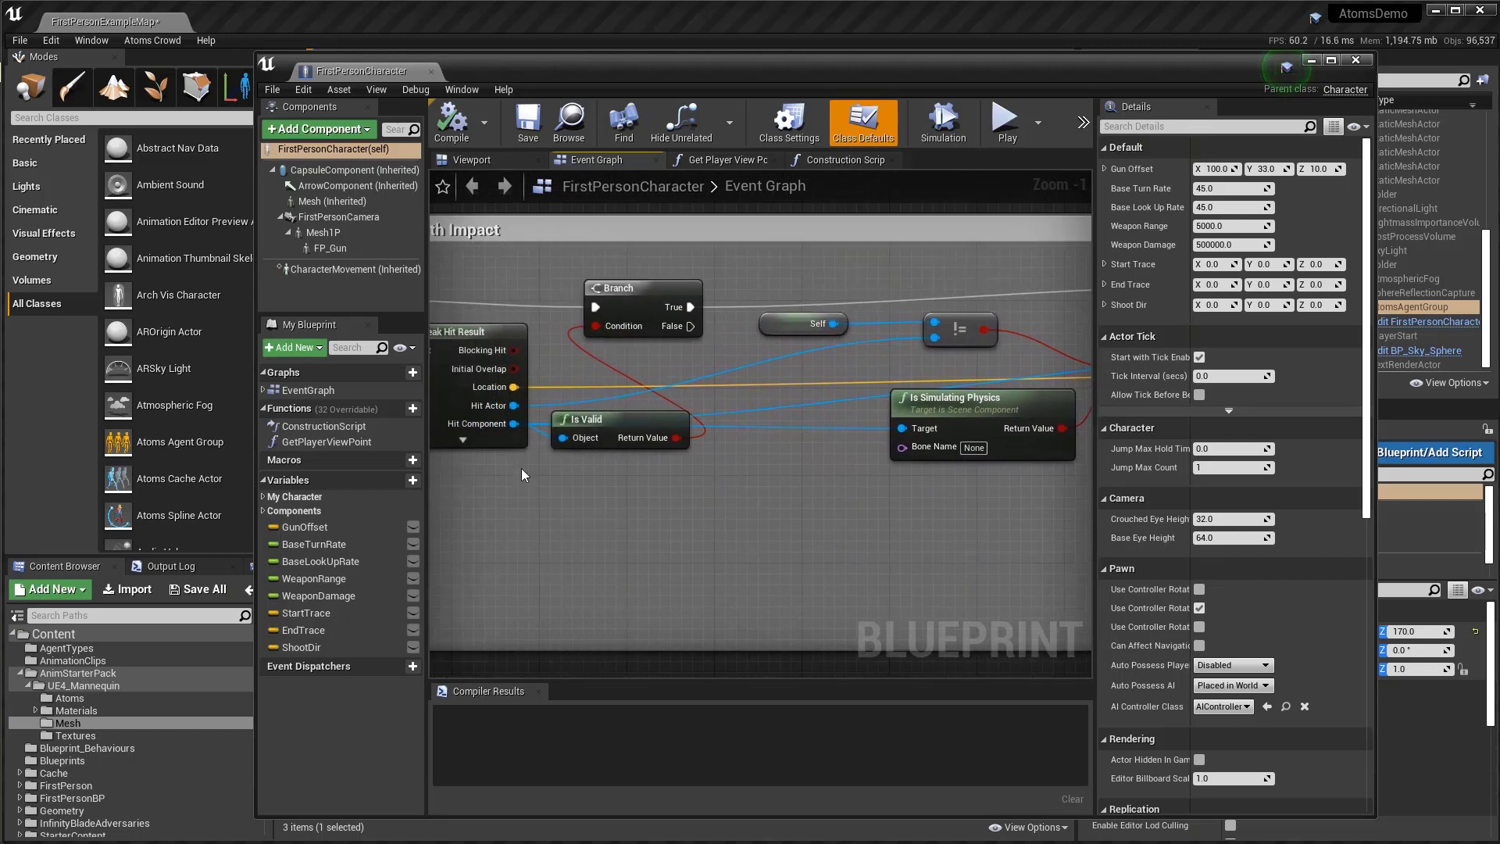
drag(514, 423, 809, 523)
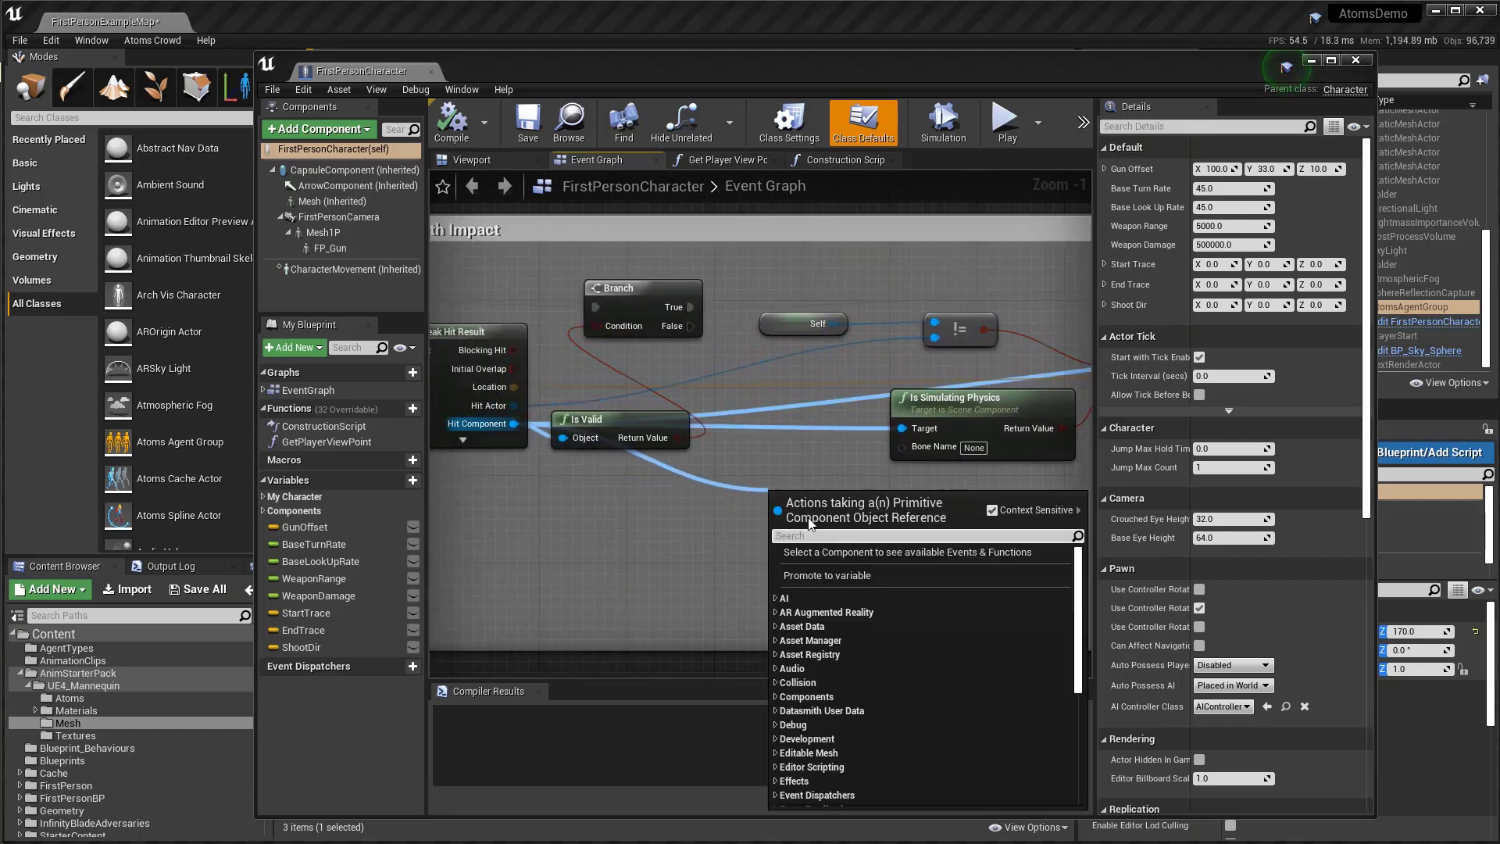
text(agent)
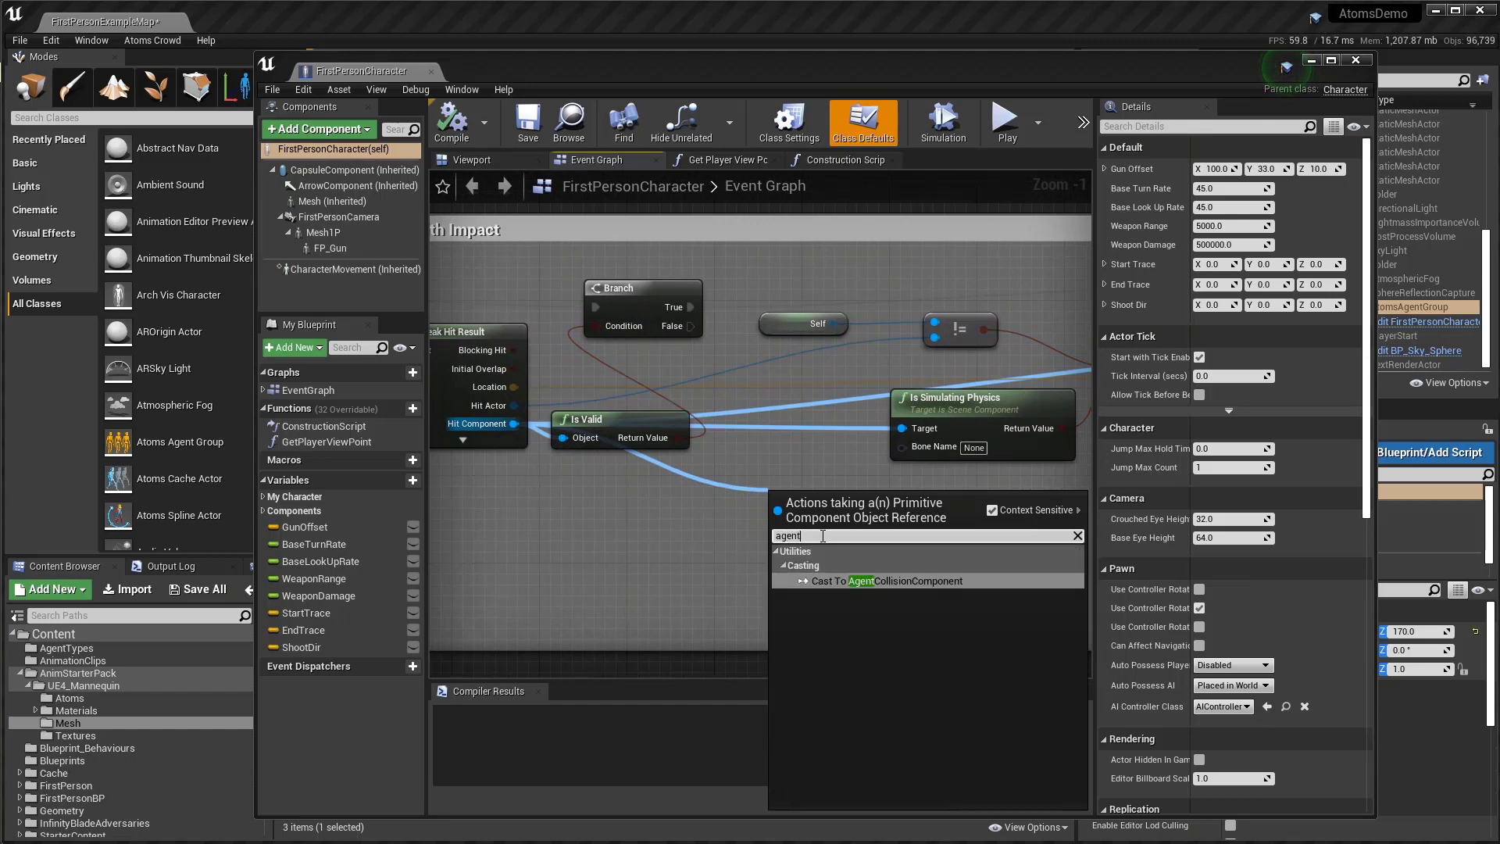
click(889, 581)
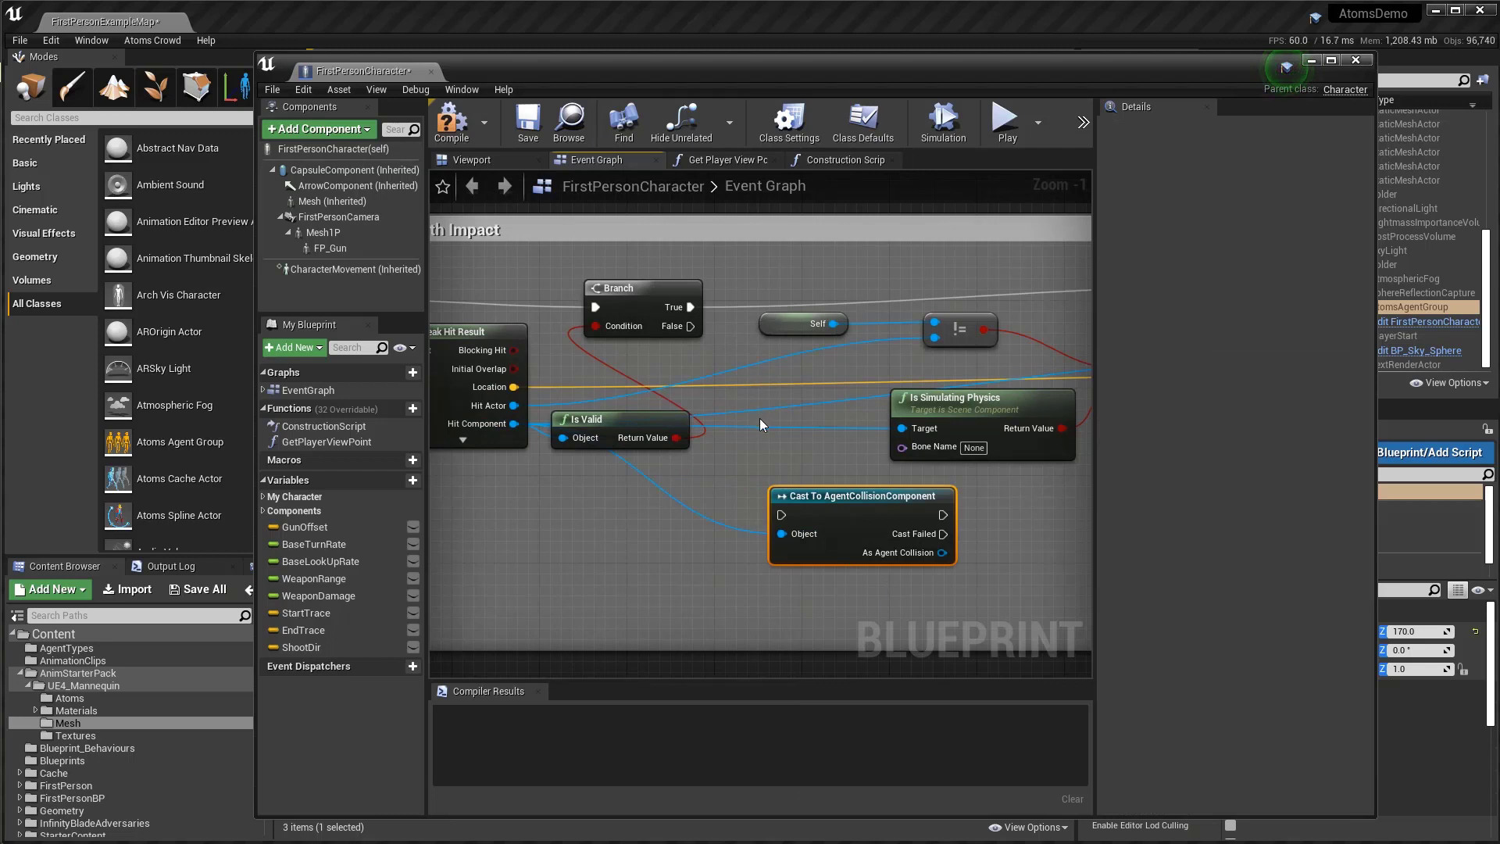
Step: Wire the first Branch's True output into the cast node and its Cast Failed output into the second Branch, and nudge the cast node
right_drag(760, 419, 610, 439)
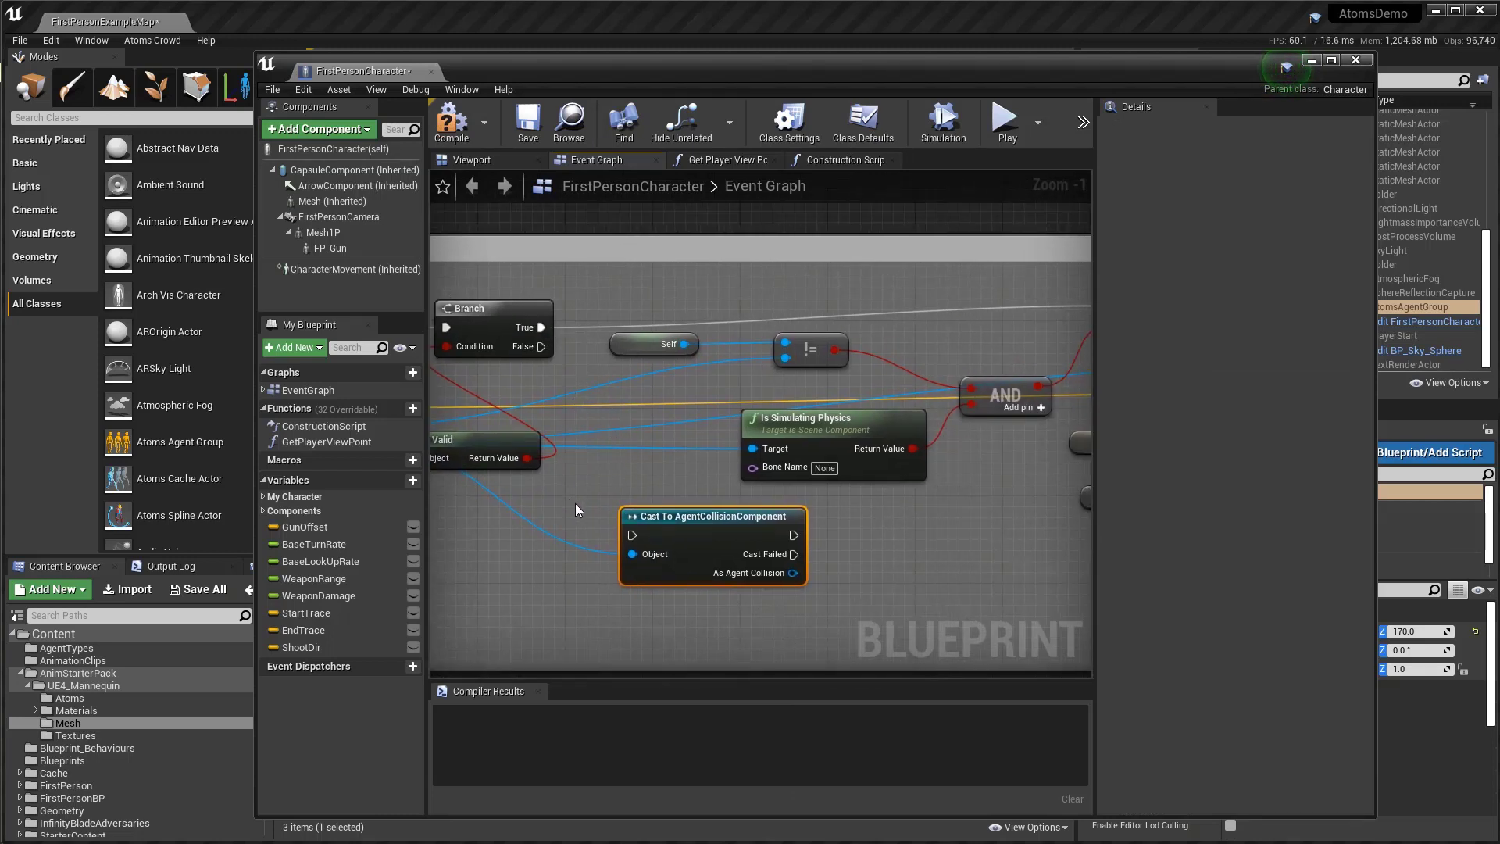
right_drag(575, 503, 554, 501)
drag(521, 326, 616, 533)
right_drag(855, 540, 759, 544)
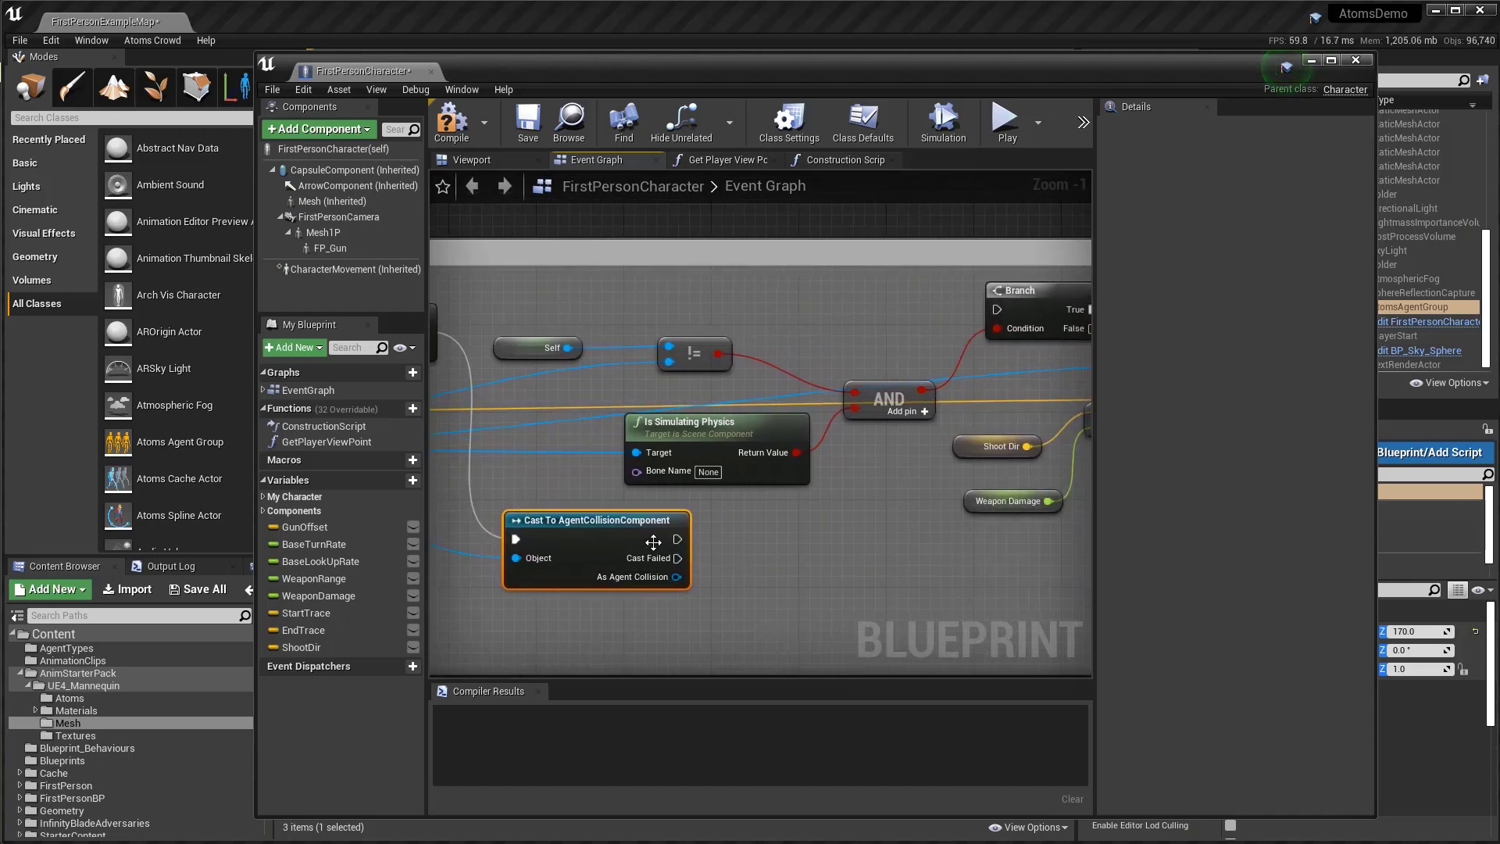
drag(679, 558, 998, 310)
right_drag(962, 669, 613, 547)
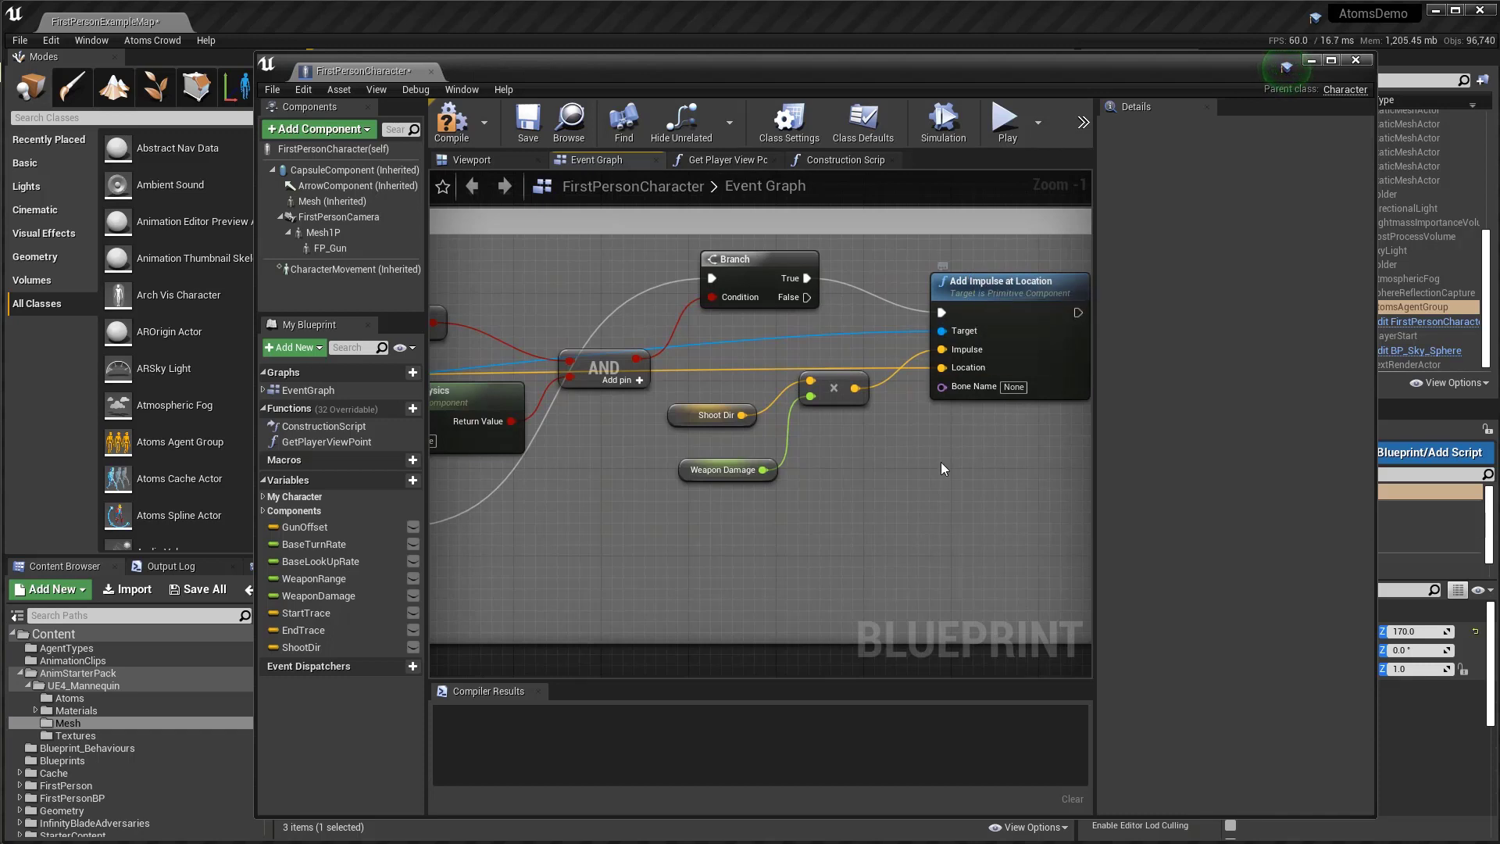
right_drag(600, 560, 805, 483)
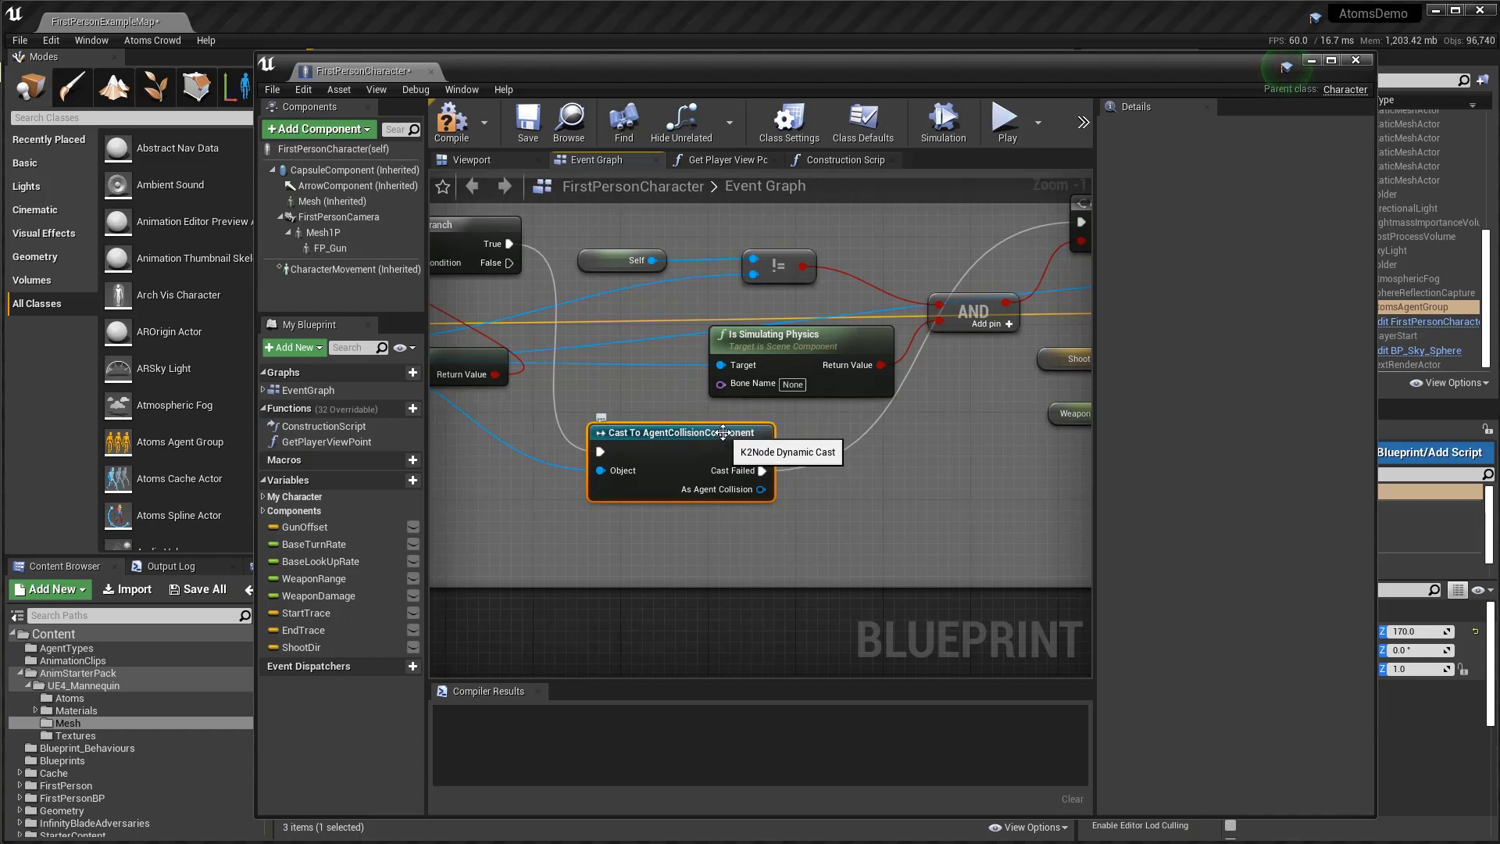
drag(723, 432, 701, 446)
Step: Add an Init Ragdoll node from the cast's As Agent Collision output
right_drag(813, 502, 738, 520)
scroll(671, 532, down, 2)
scroll(776, 536, up, 1)
scroll(737, 520, up, 2)
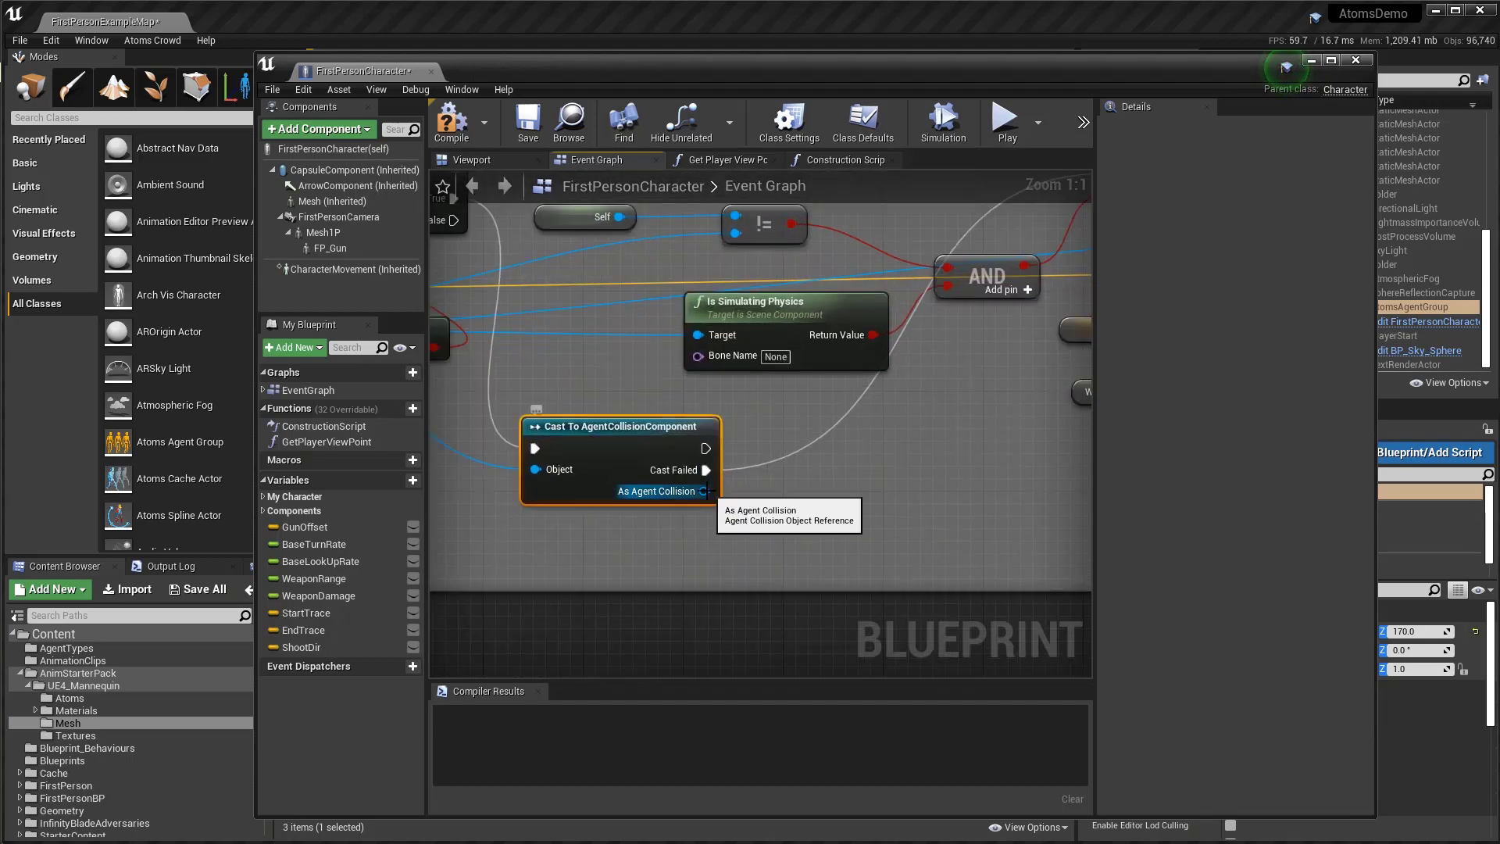
drag(705, 490, 828, 496)
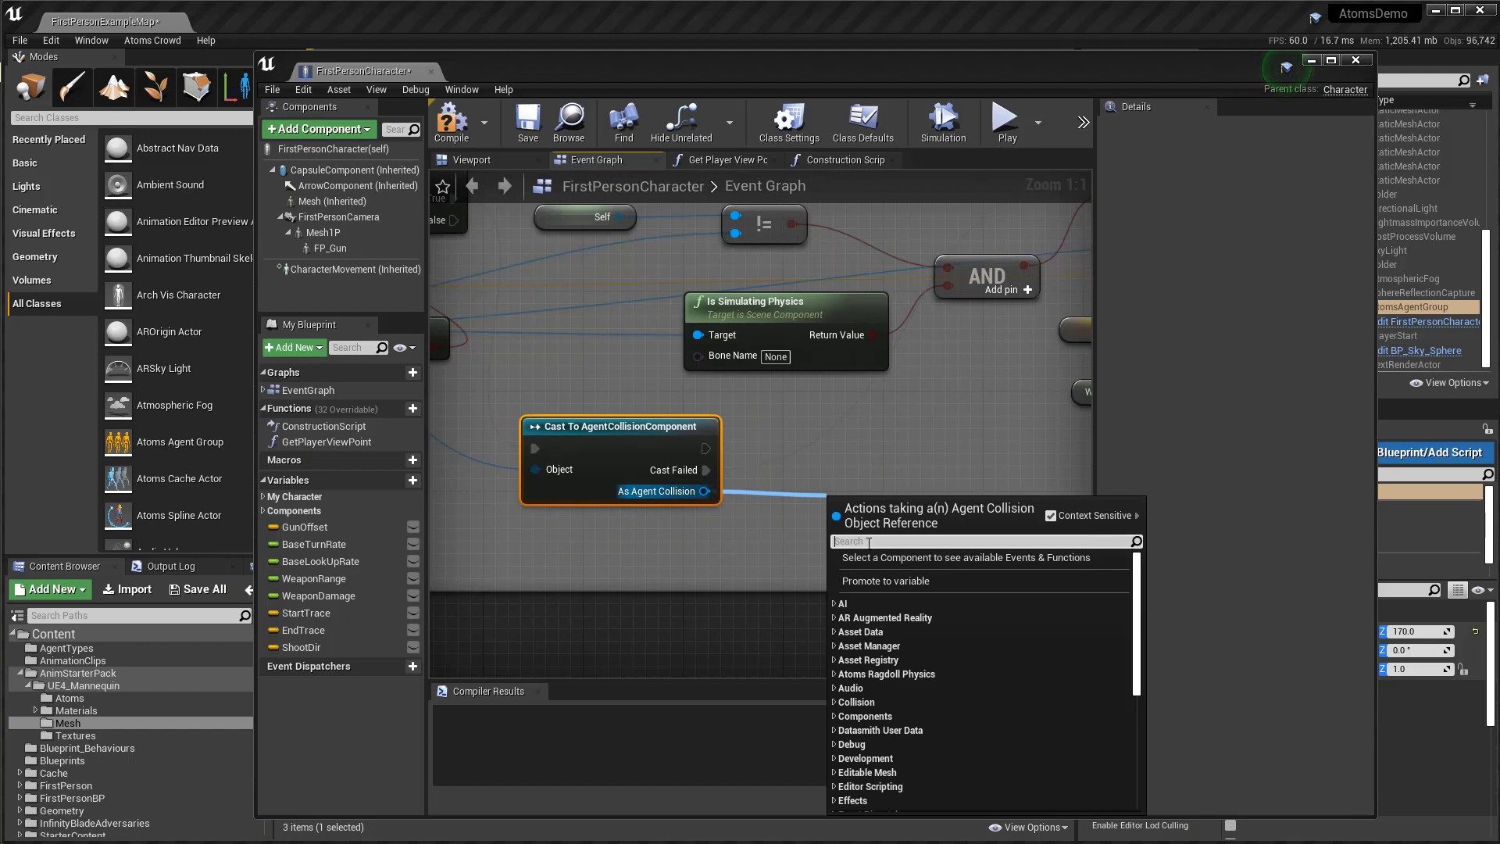
click(857, 467)
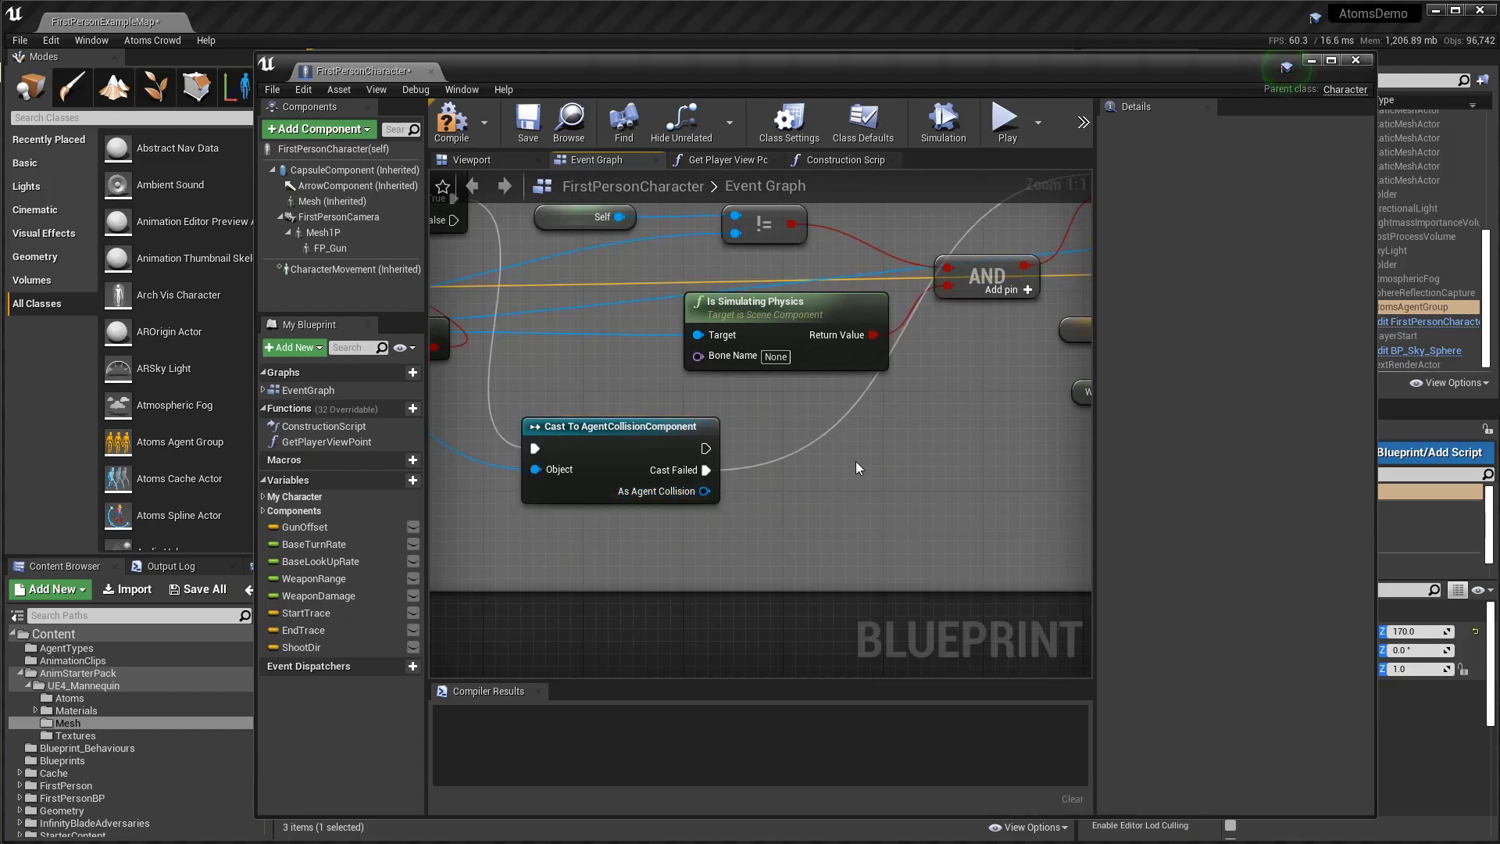
drag(695, 491, 955, 514)
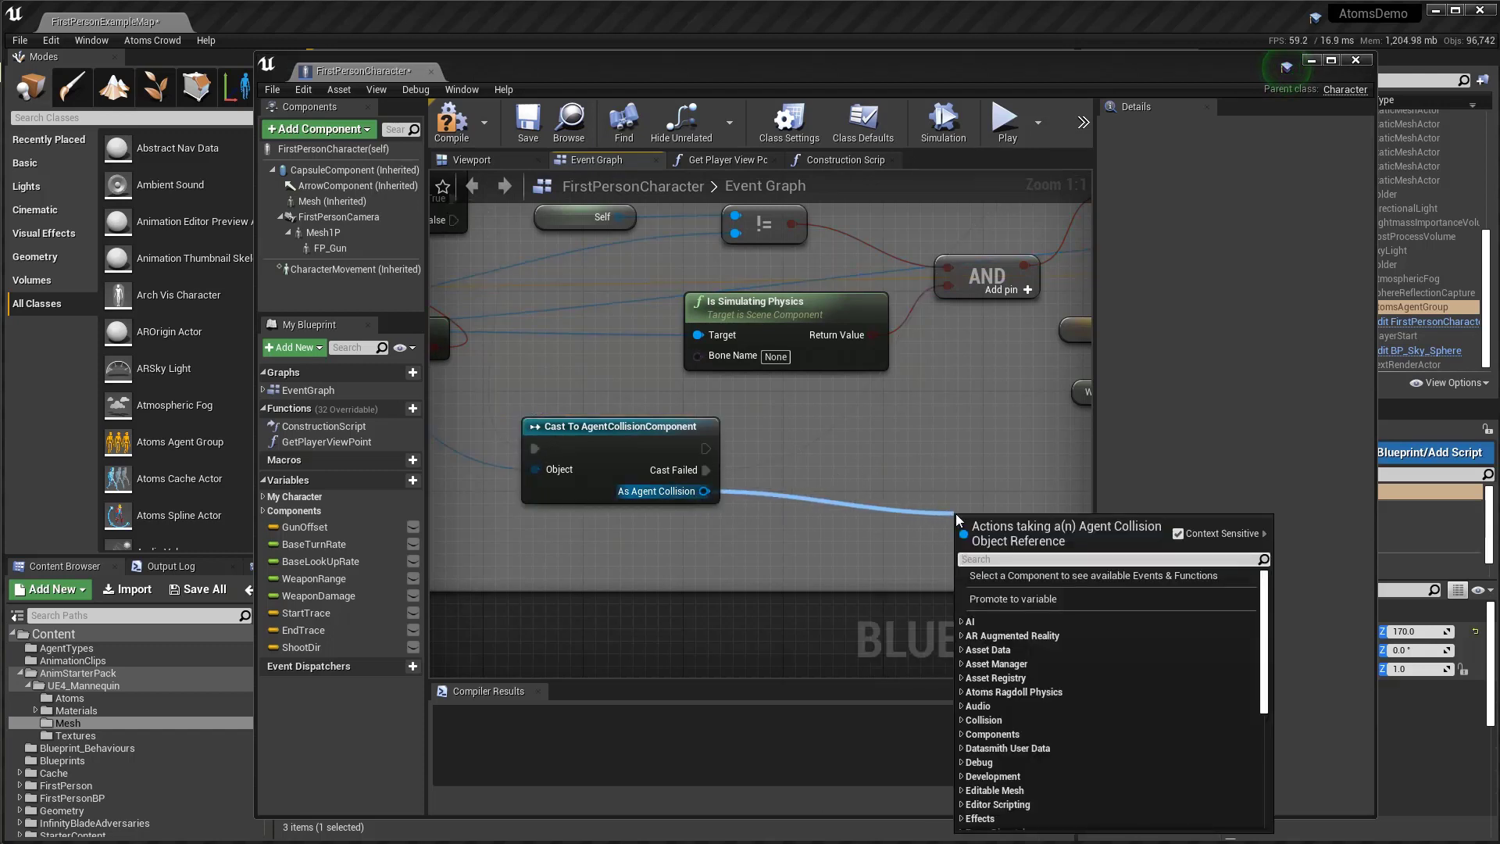
text(ini)
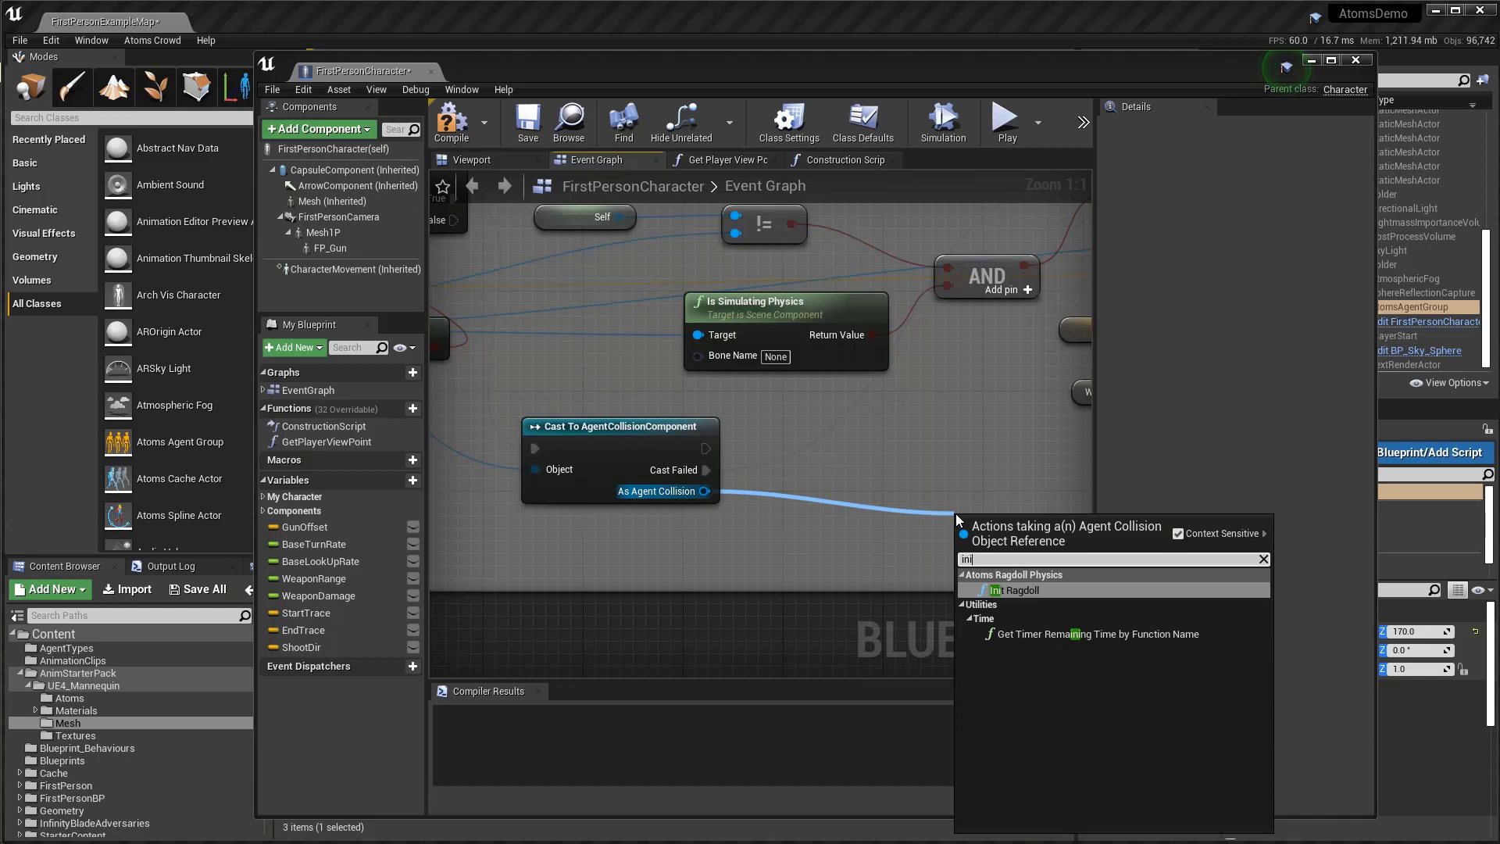
key(Return)
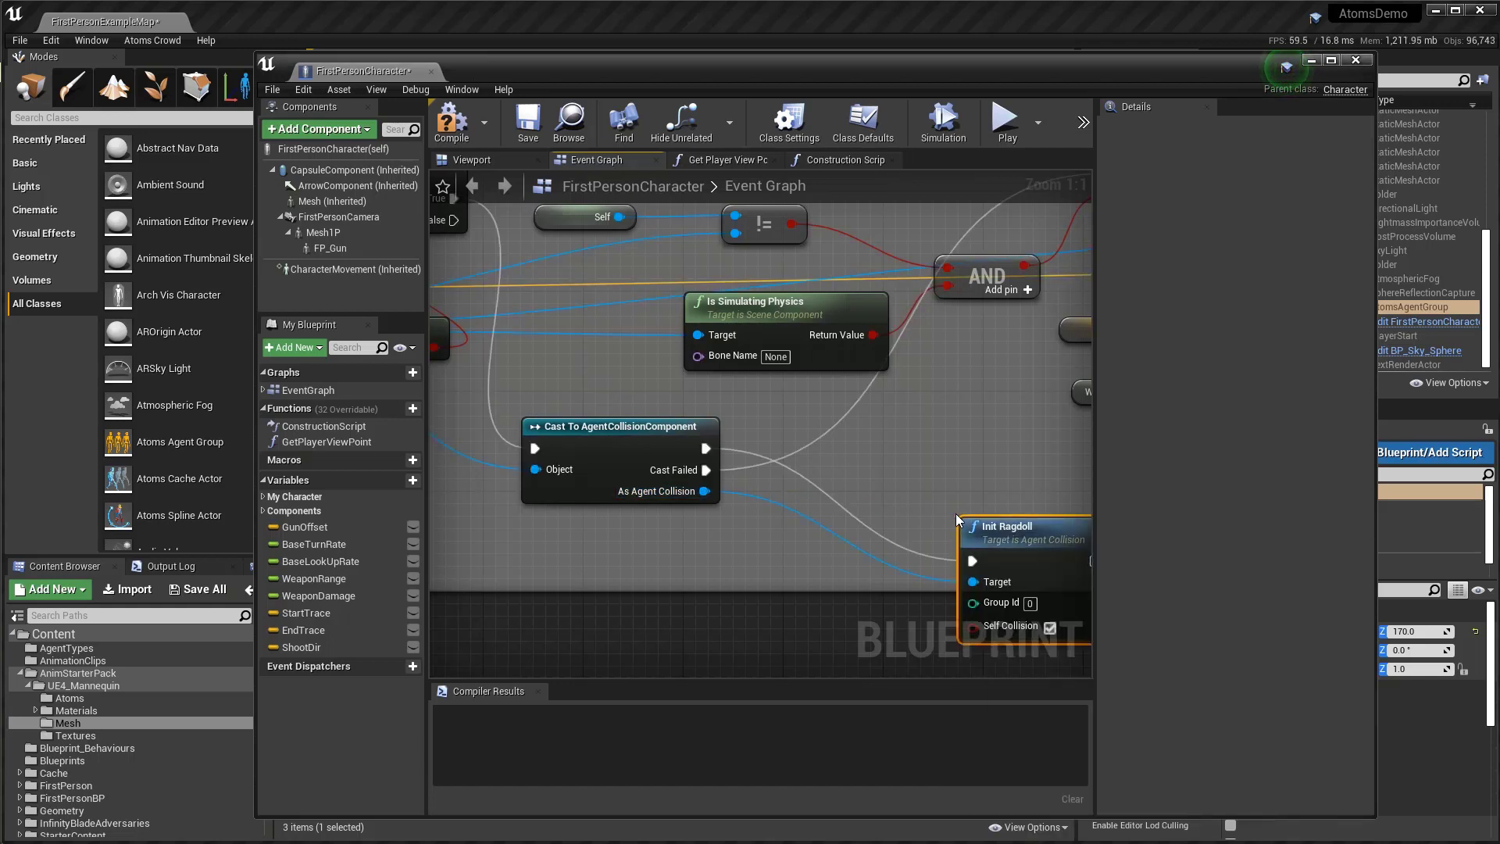
Step: Reposition the Init Ragdoll node just below the Weapon Damage node, inside the Deal With Impact section
right_drag(955, 476, 710, 415)
drag(765, 466, 898, 407)
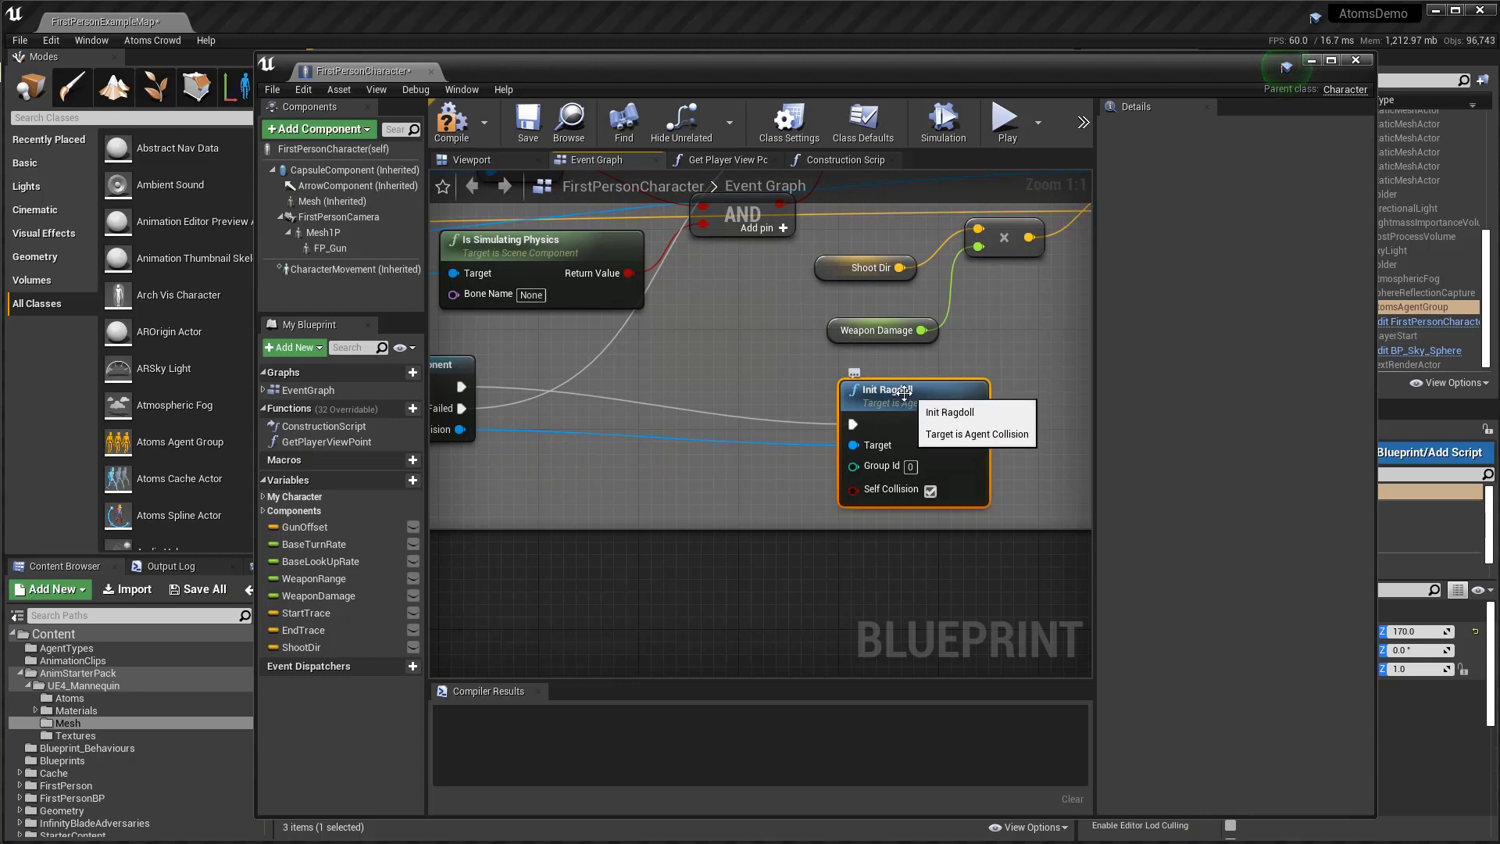
drag(908, 402, 846, 402)
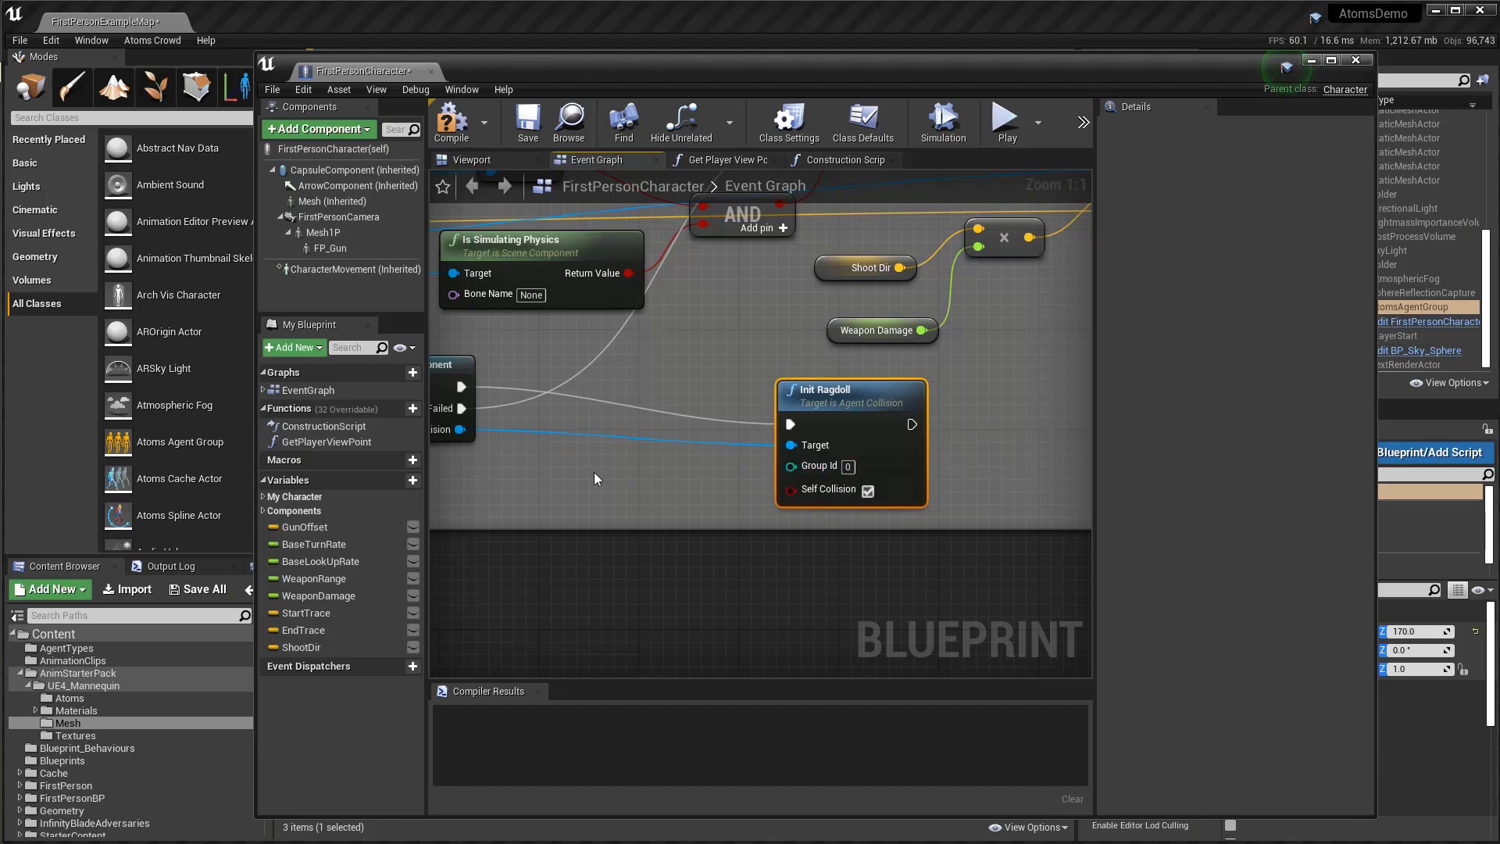
Step: Expand the Break Hit Result node and connect its Hit Item output to the Group Id input of Init Ragdoll
scroll(593, 472, down, 1)
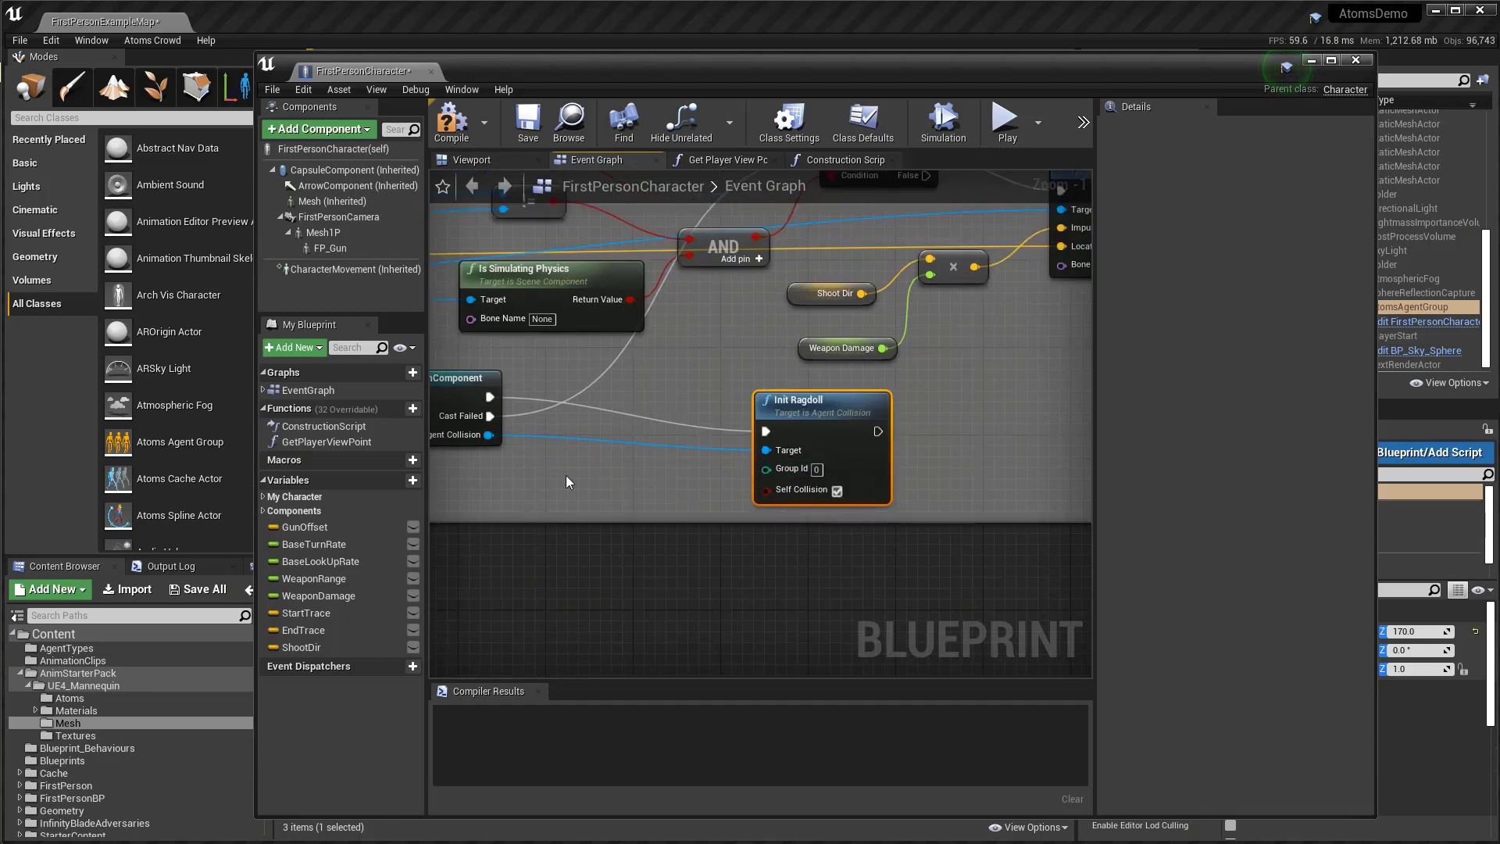
right_drag(562, 476, 936, 500)
right_drag(531, 437, 721, 465)
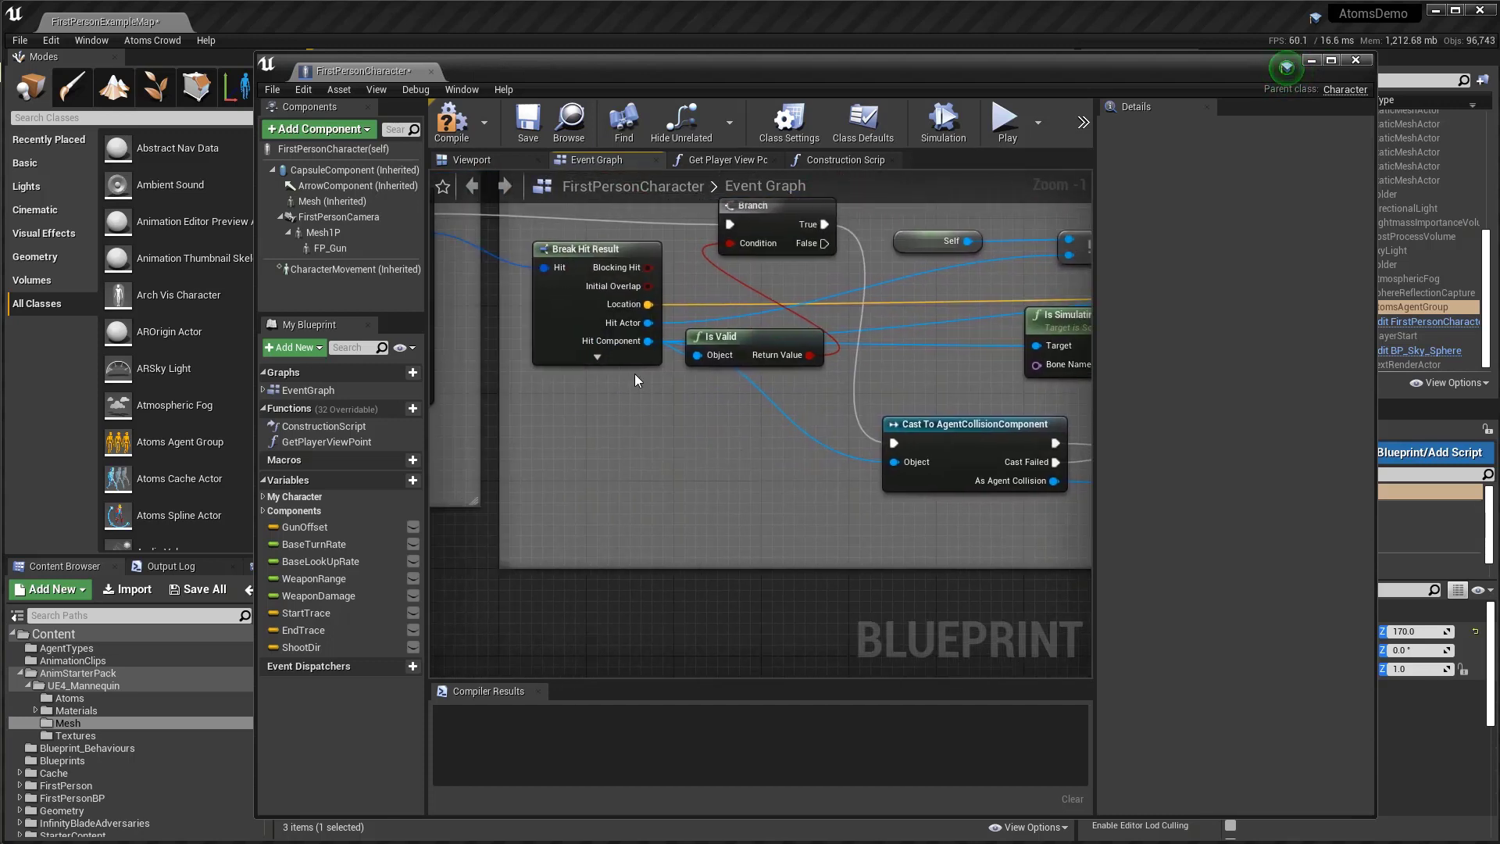
click(595, 357)
right_drag(725, 532, 560, 436)
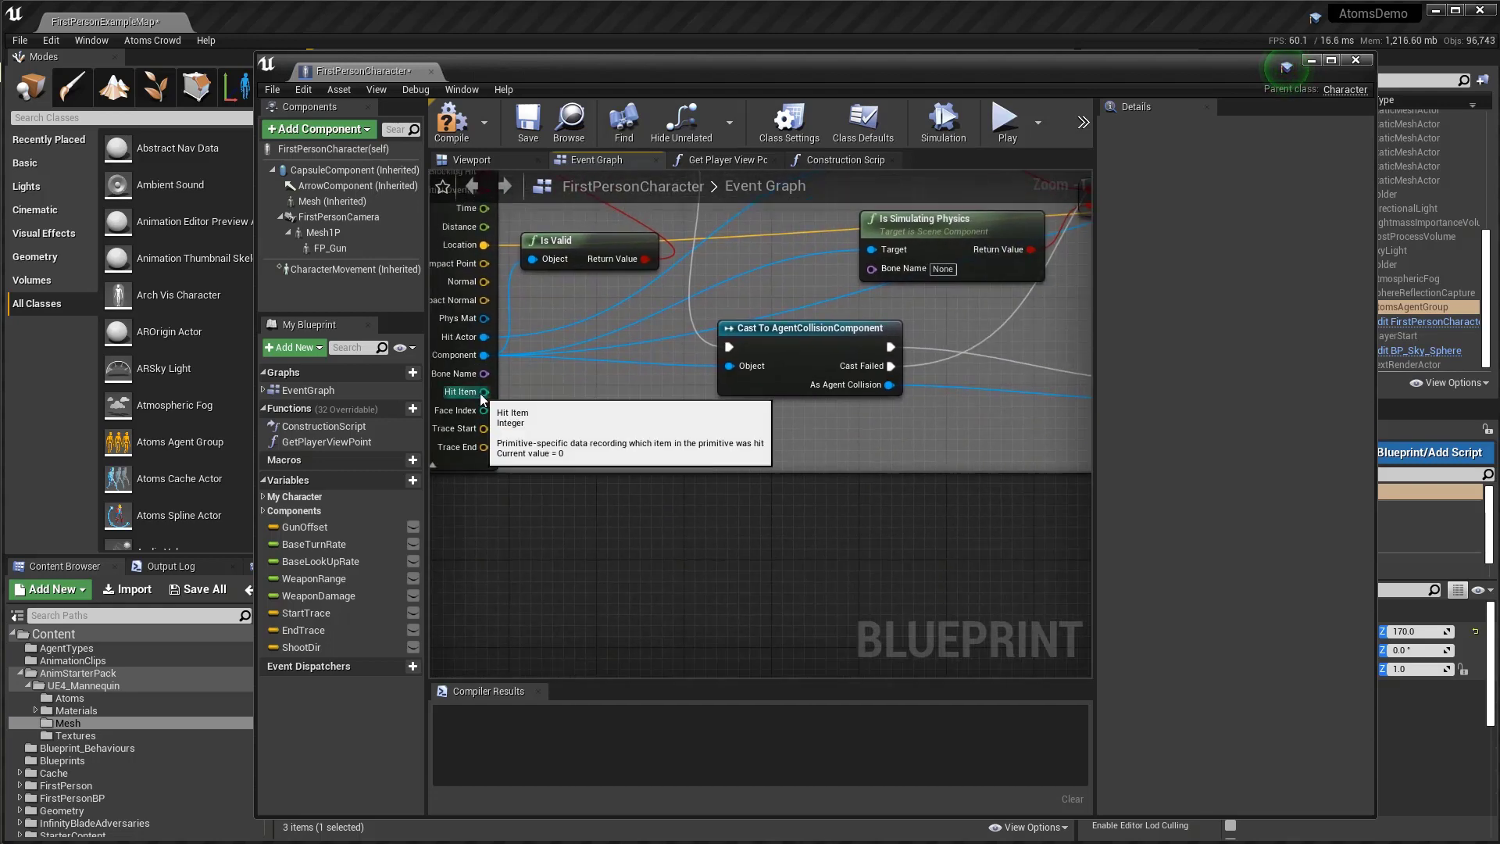
drag(484, 392, 819, 424)
right_drag(661, 456, 779, 455)
right_drag(572, 503, 855, 499)
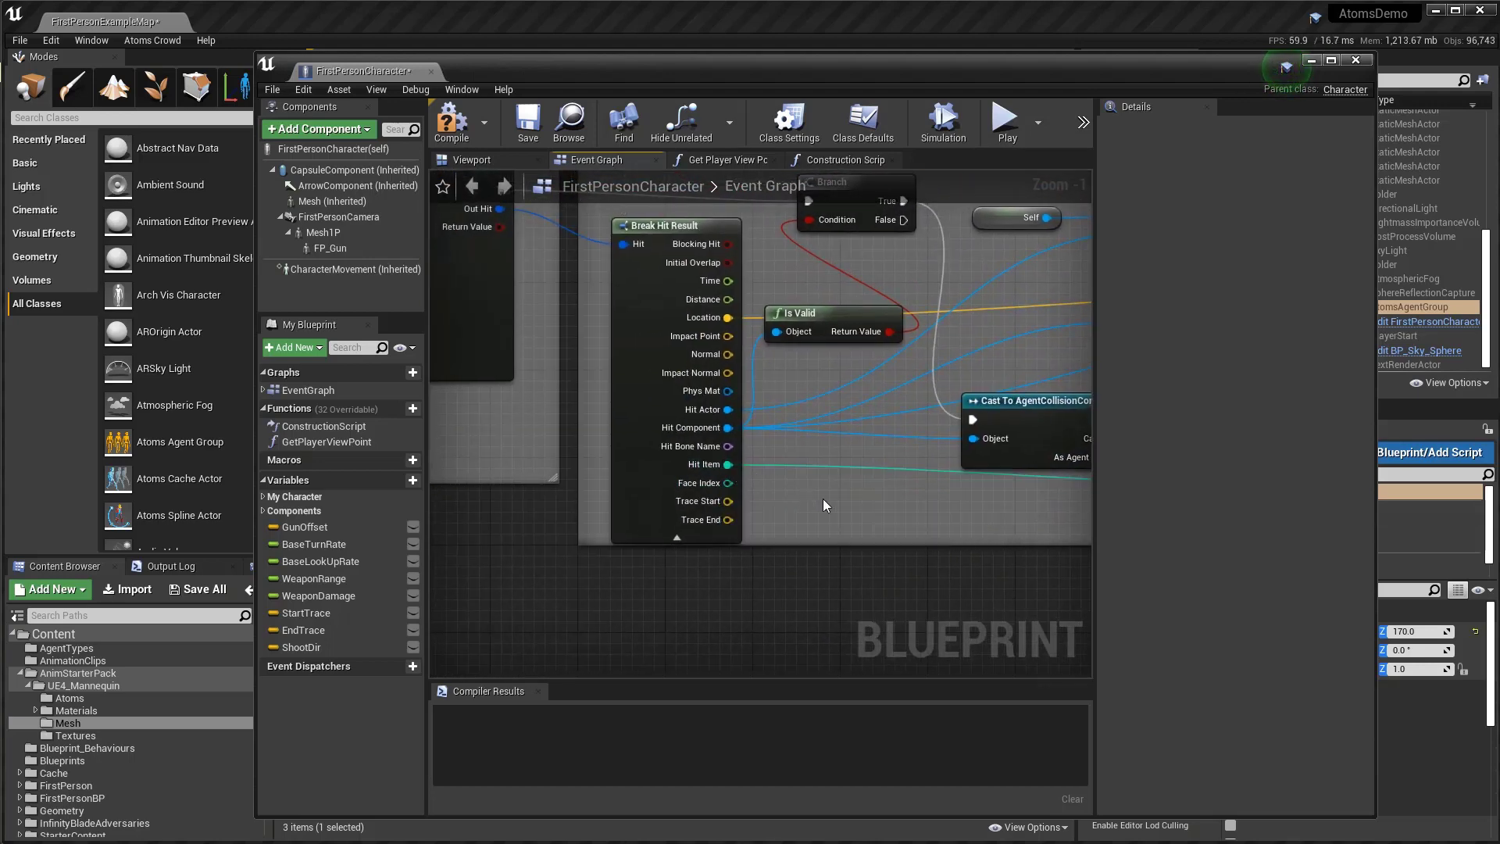
Step: Shift the Init Ragdoll node slightly toward the cast node and compile the FirstPersonCharacter blueprint
right_drag(1001, 520, 590, 506)
right_drag(797, 505, 606, 500)
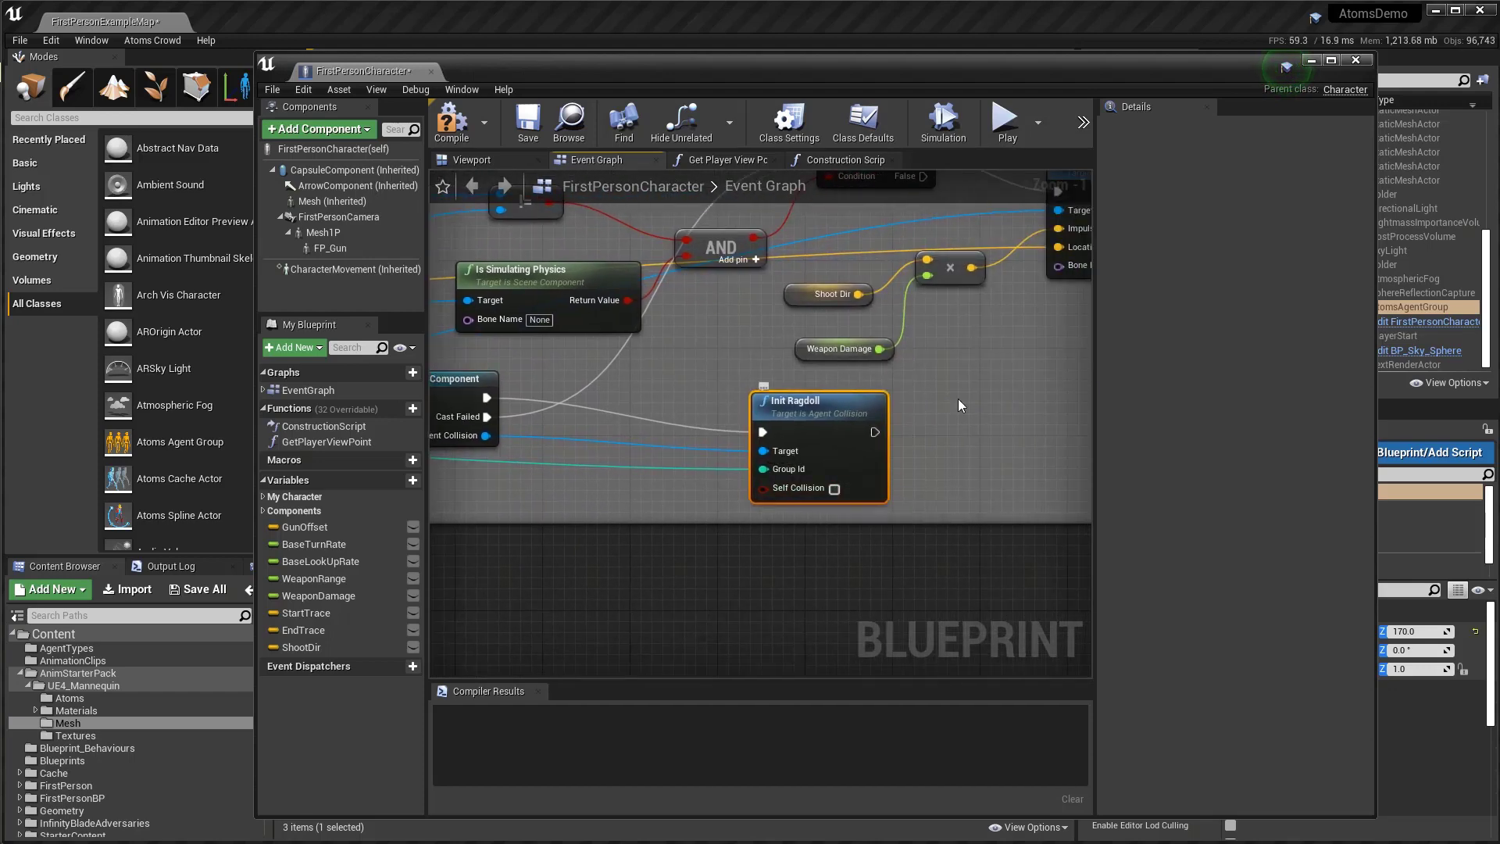
right_drag(550, 495, 508, 471)
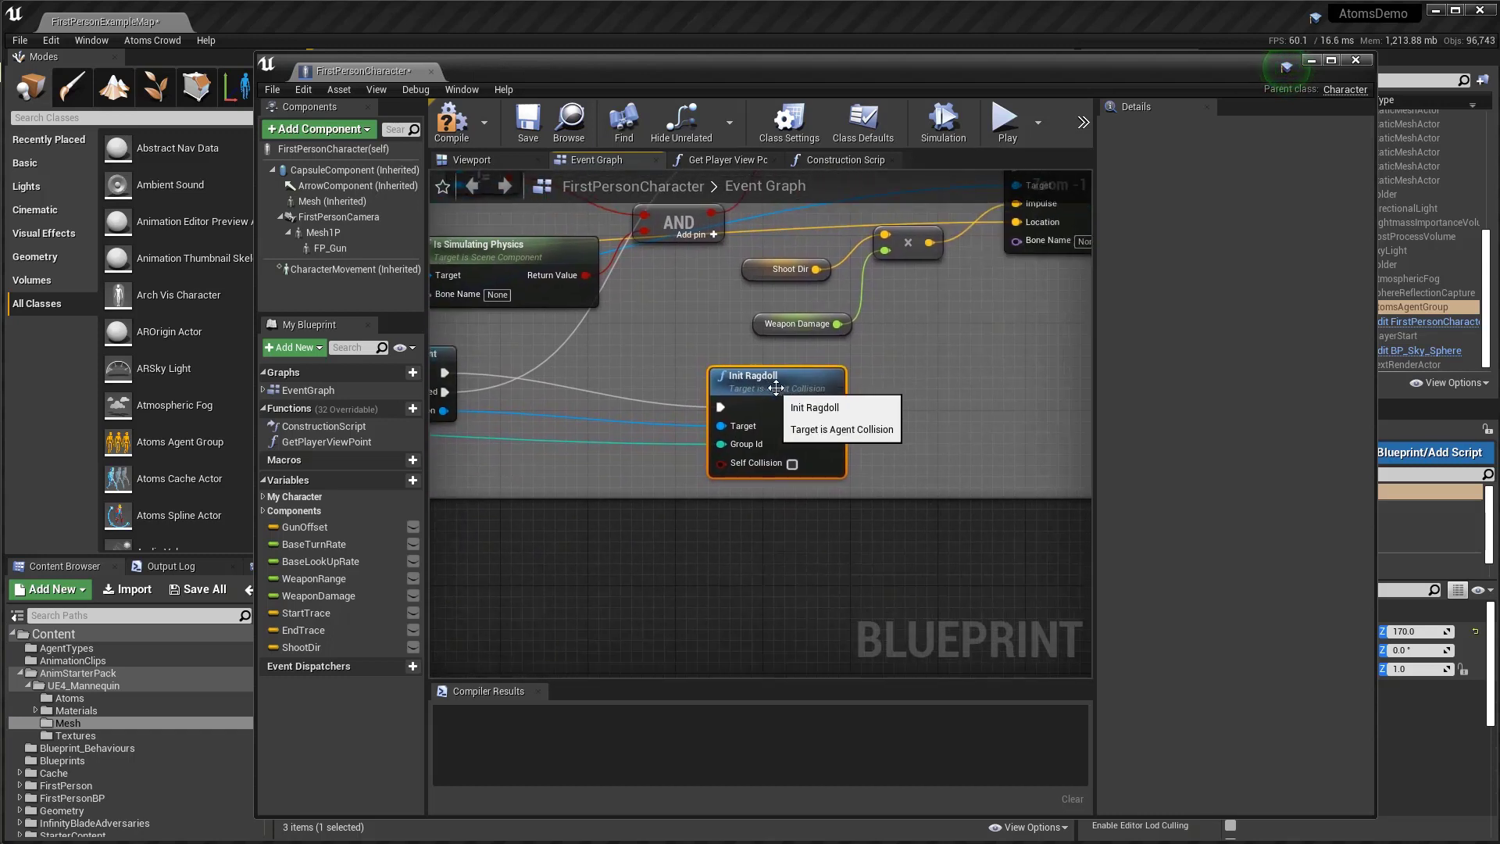
drag(749, 375, 715, 364)
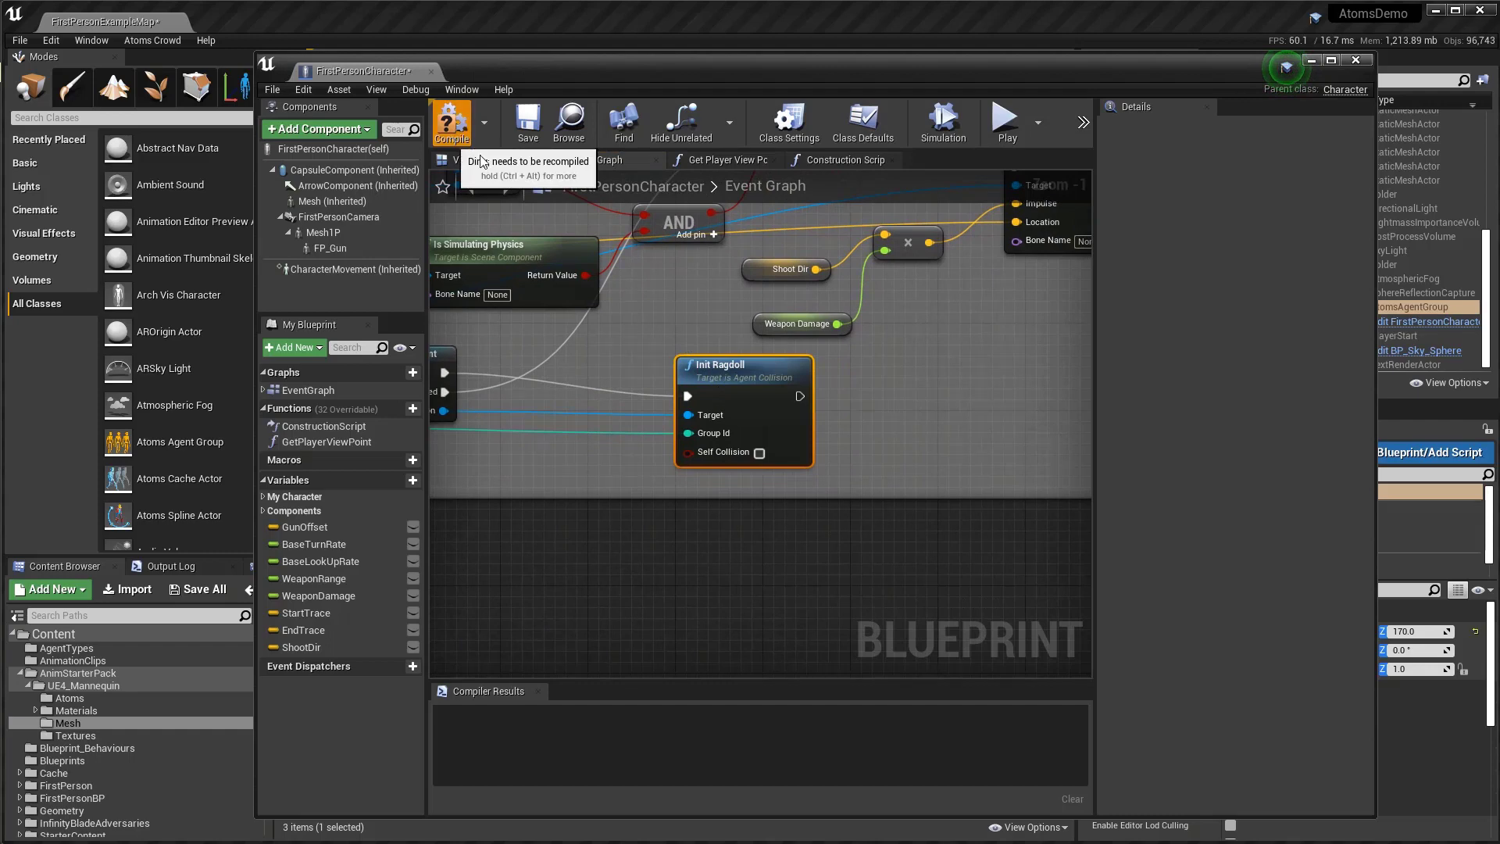
click(452, 123)
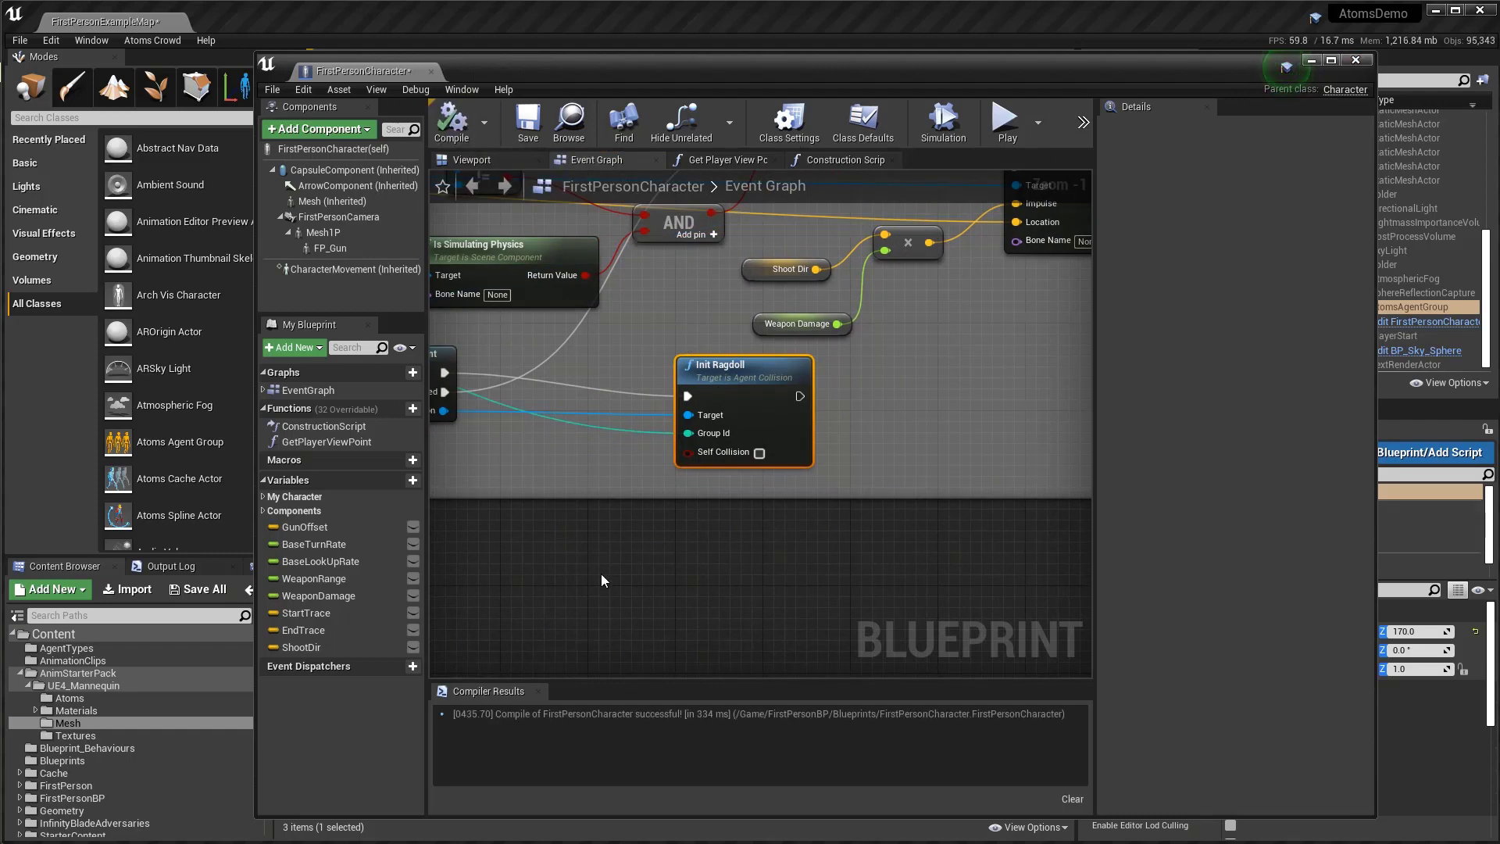
Step: Add a Print String node from Init Ragdoll's execution output and place it beside Init Ragdoll
drag(804, 396, 987, 404)
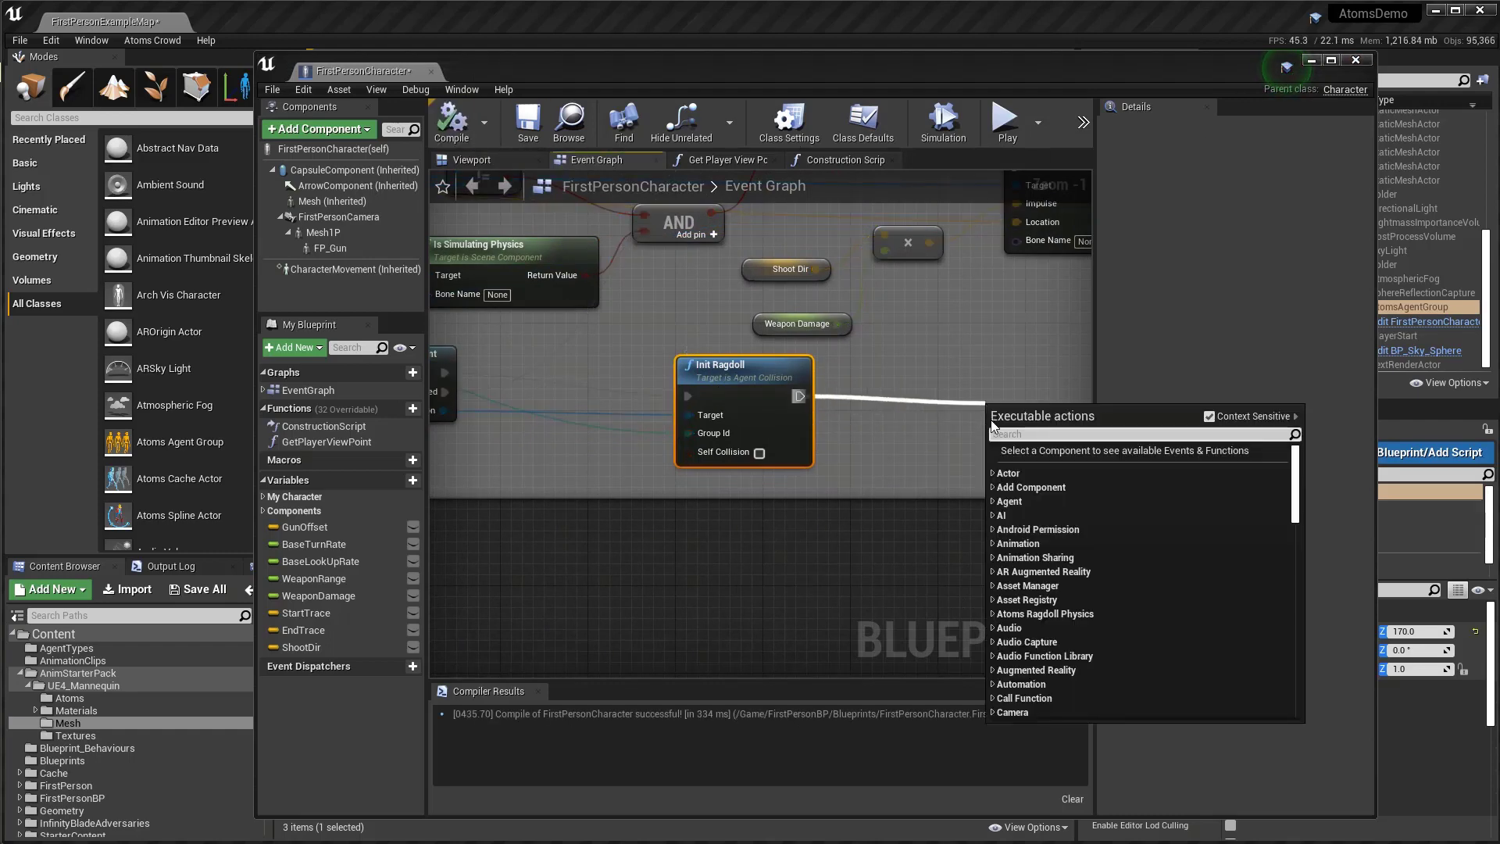
text(pin)
key(BackSpace)
key(BackSpace)
text(rint)
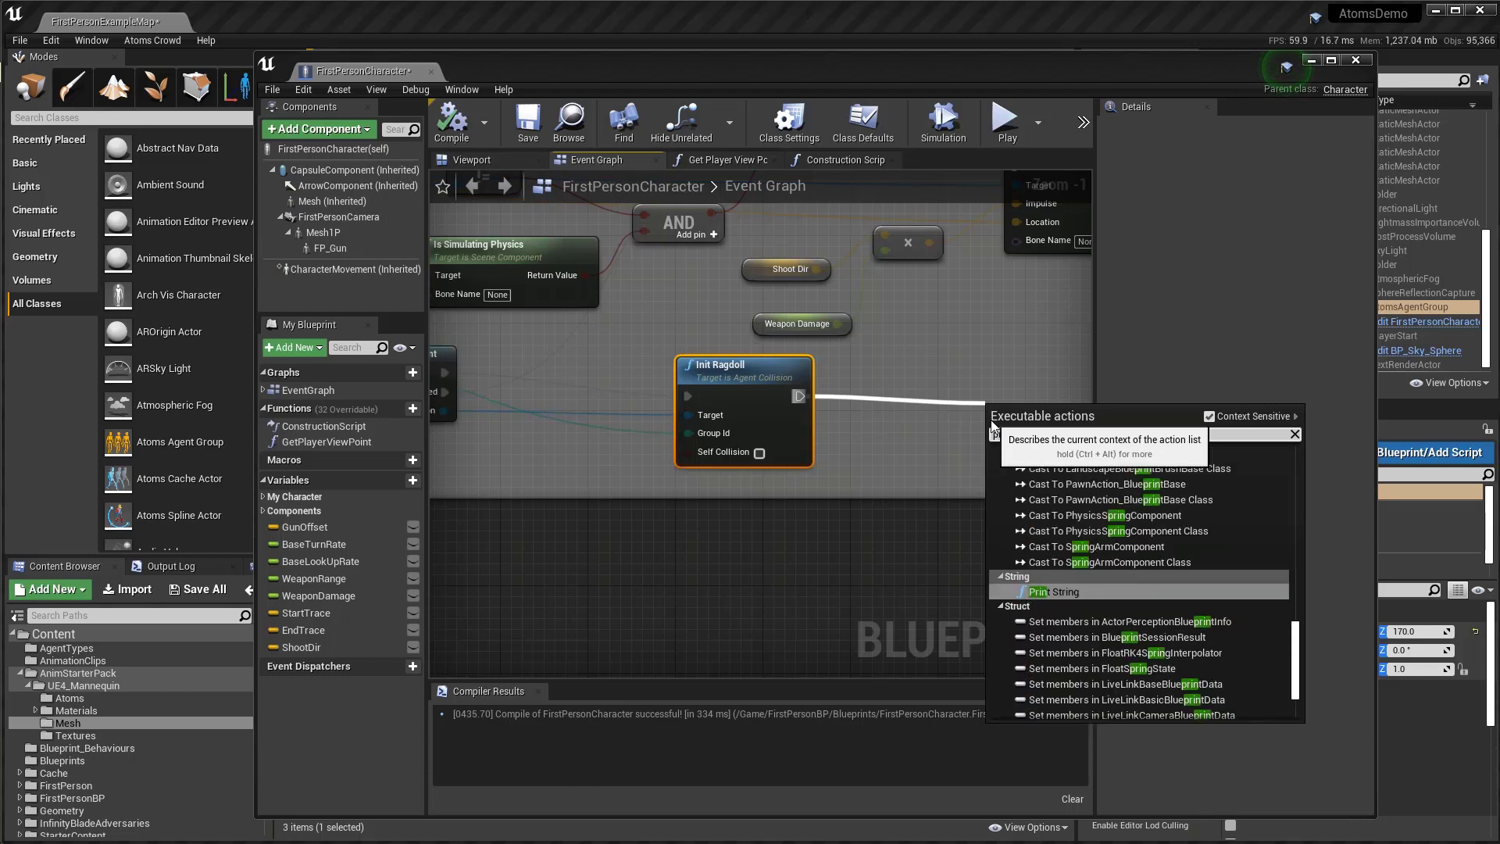
key(Return)
drag(1014, 415, 915, 394)
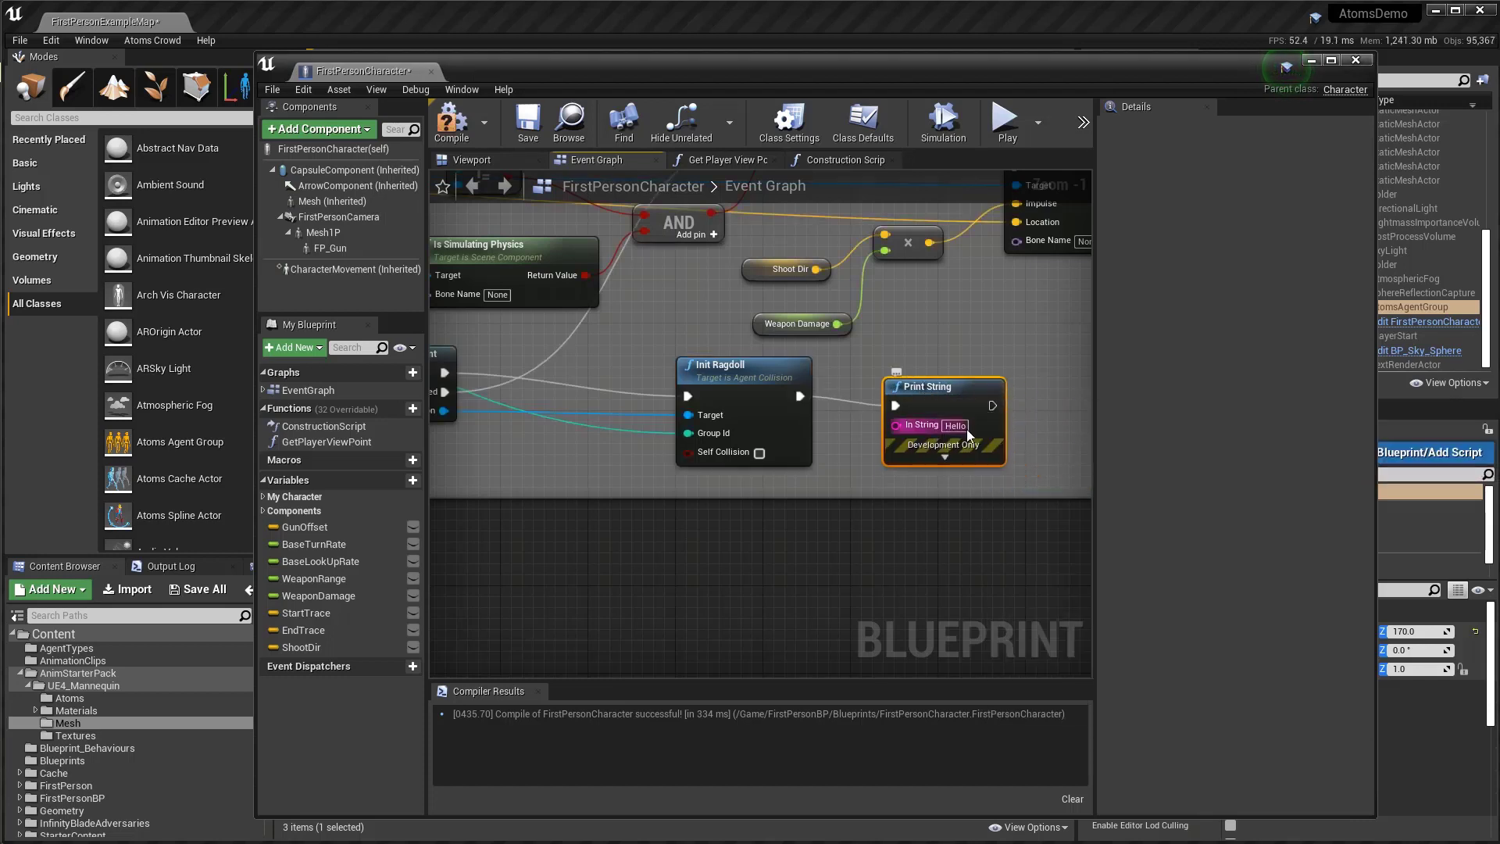
Step: Set the Print String node's In String to "Ragdoll Init" and compile the blueprint
text(Ra)
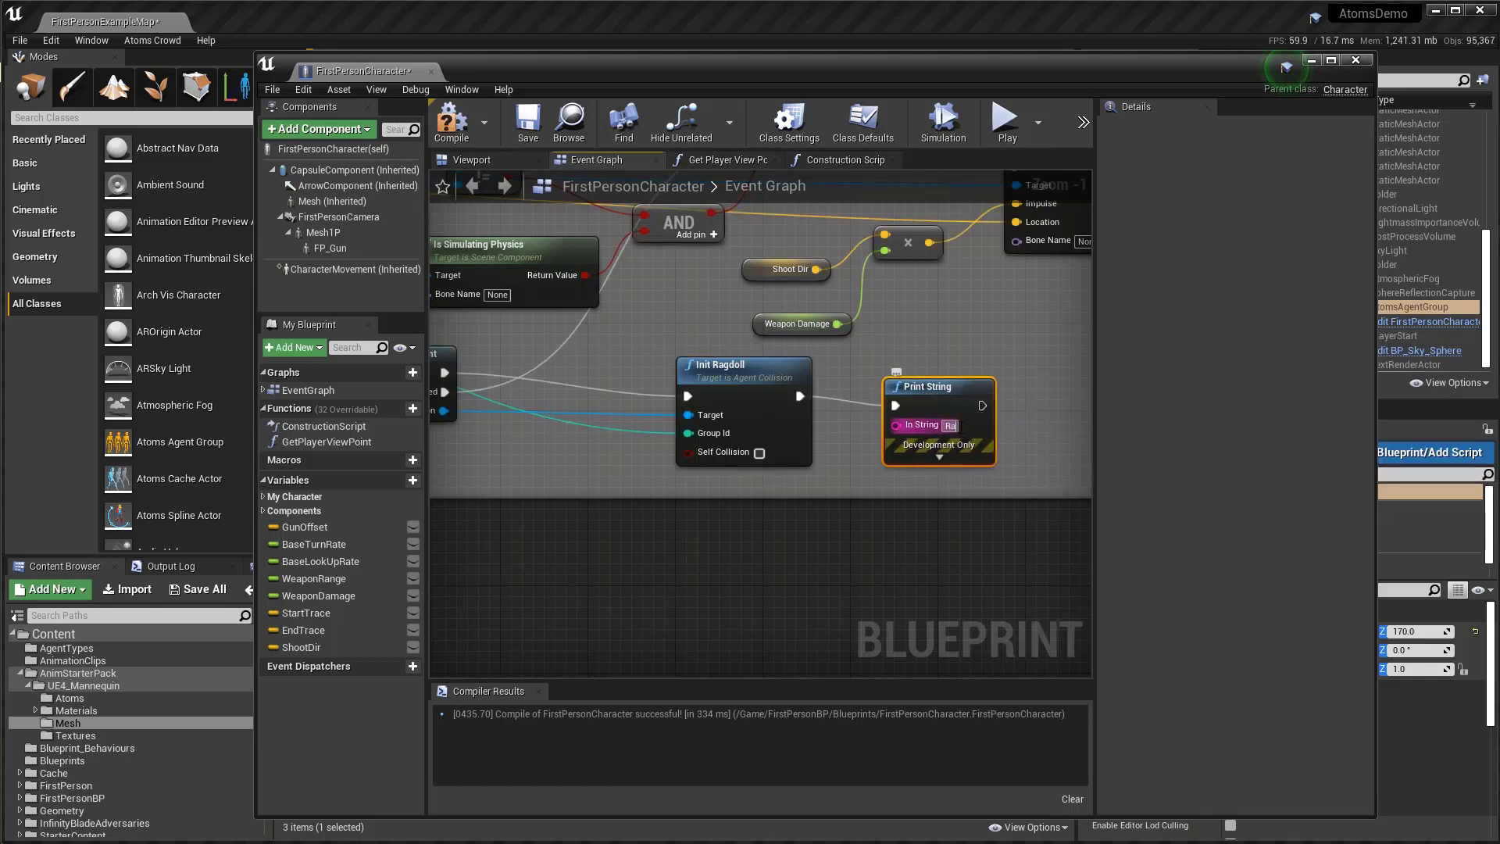
text(gdoll Init)
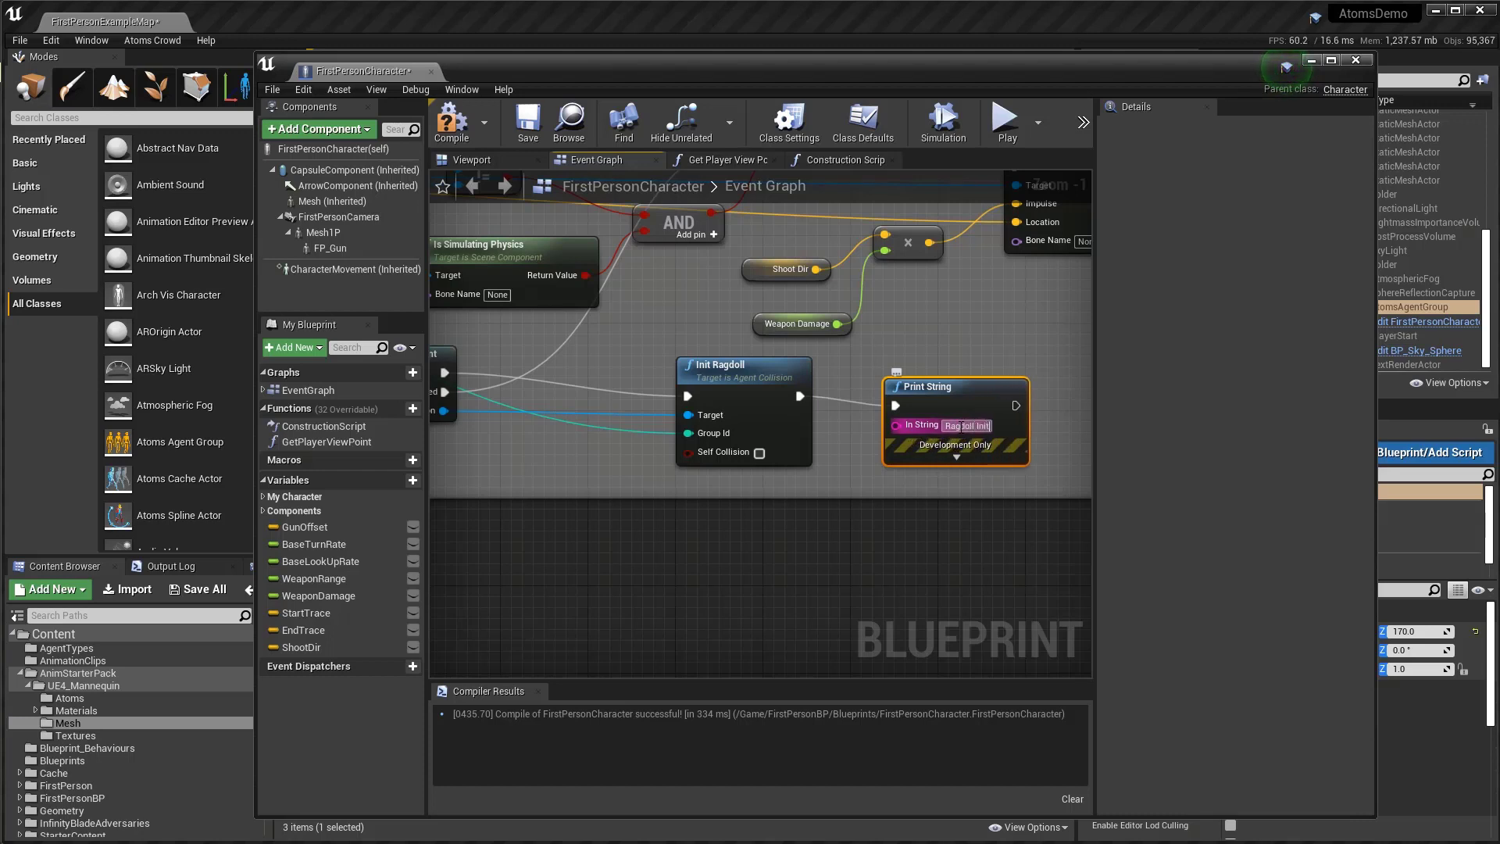
key(Return)
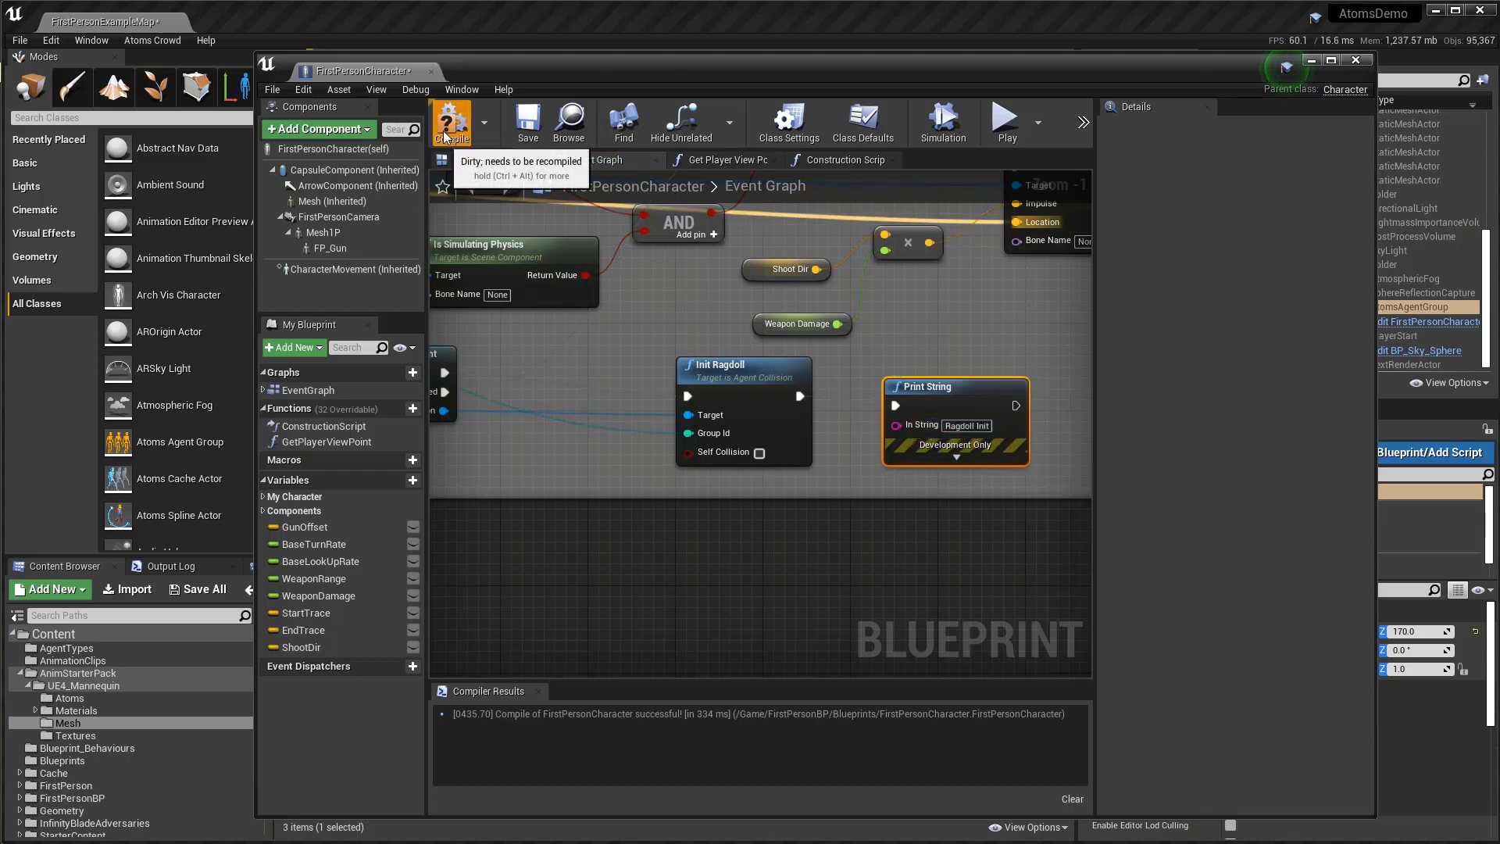
click(452, 123)
Step: Close the blueprint editor and play the level, shooting the mannequin agent to test the ragdoll trigger, and end the play session
click(1355, 60)
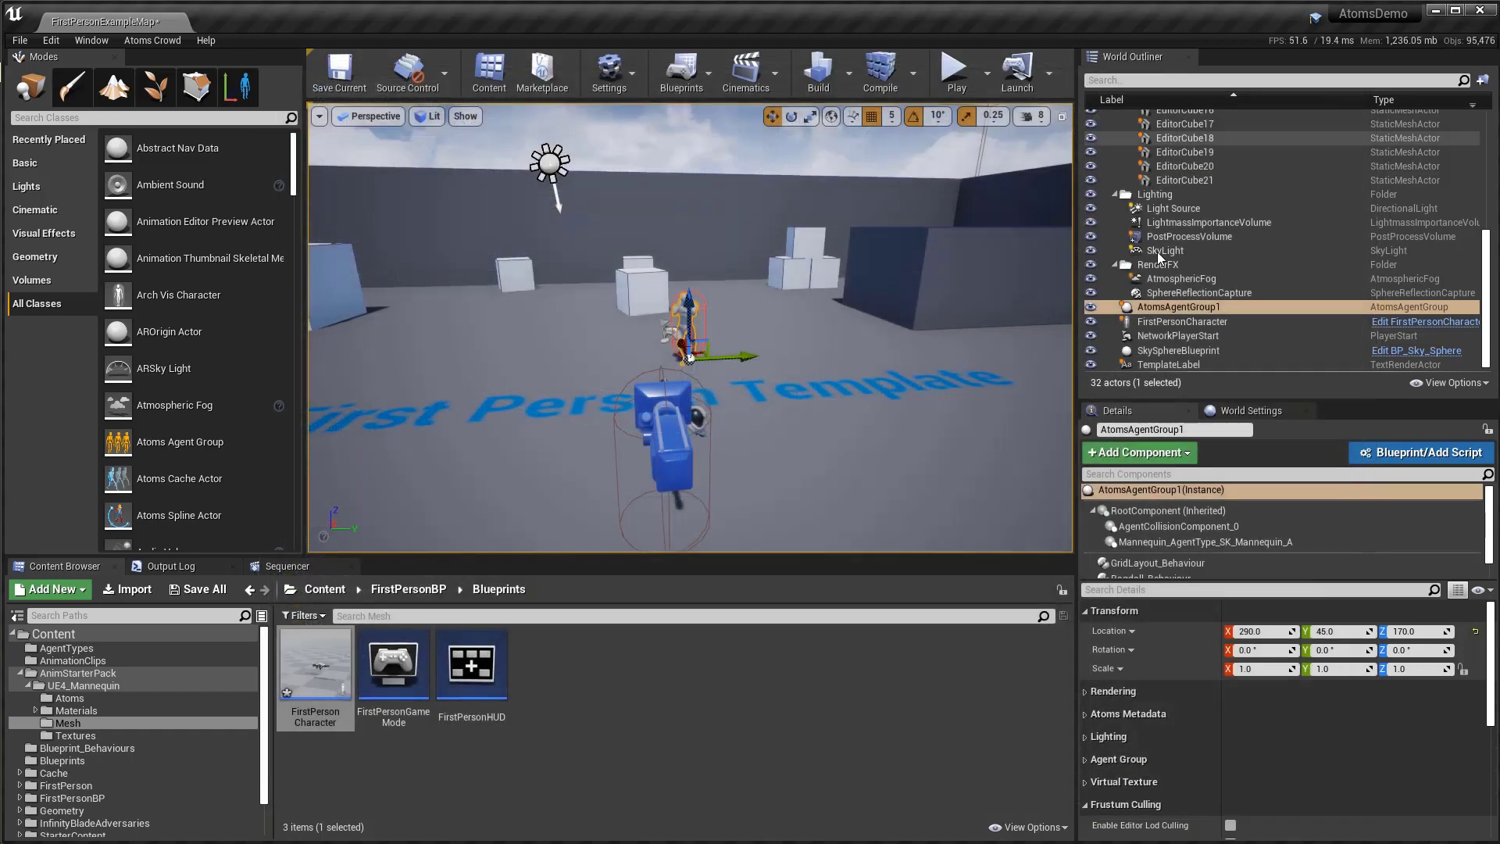
click(957, 81)
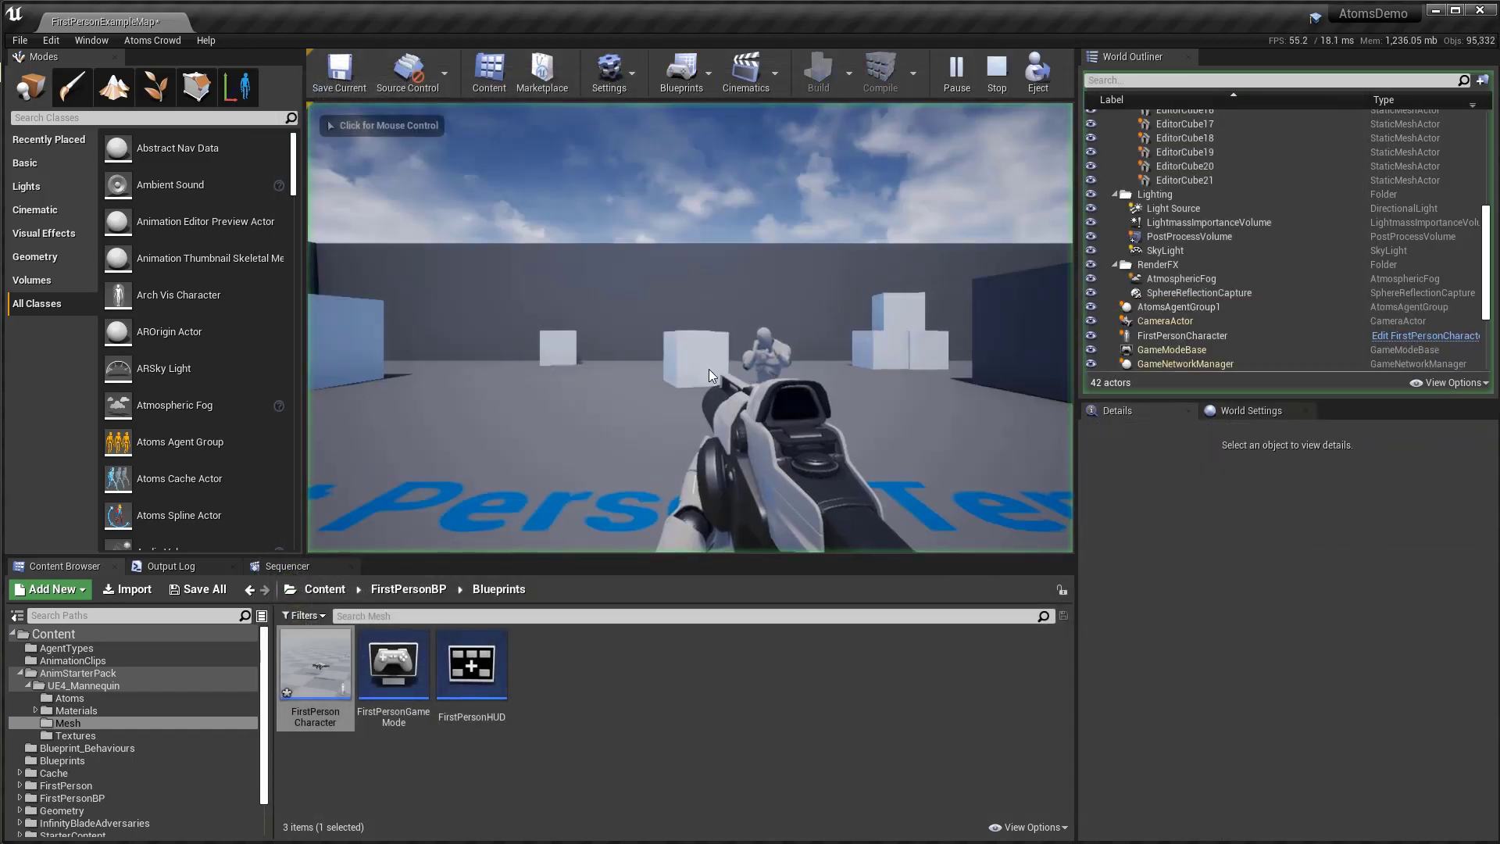
key(s)
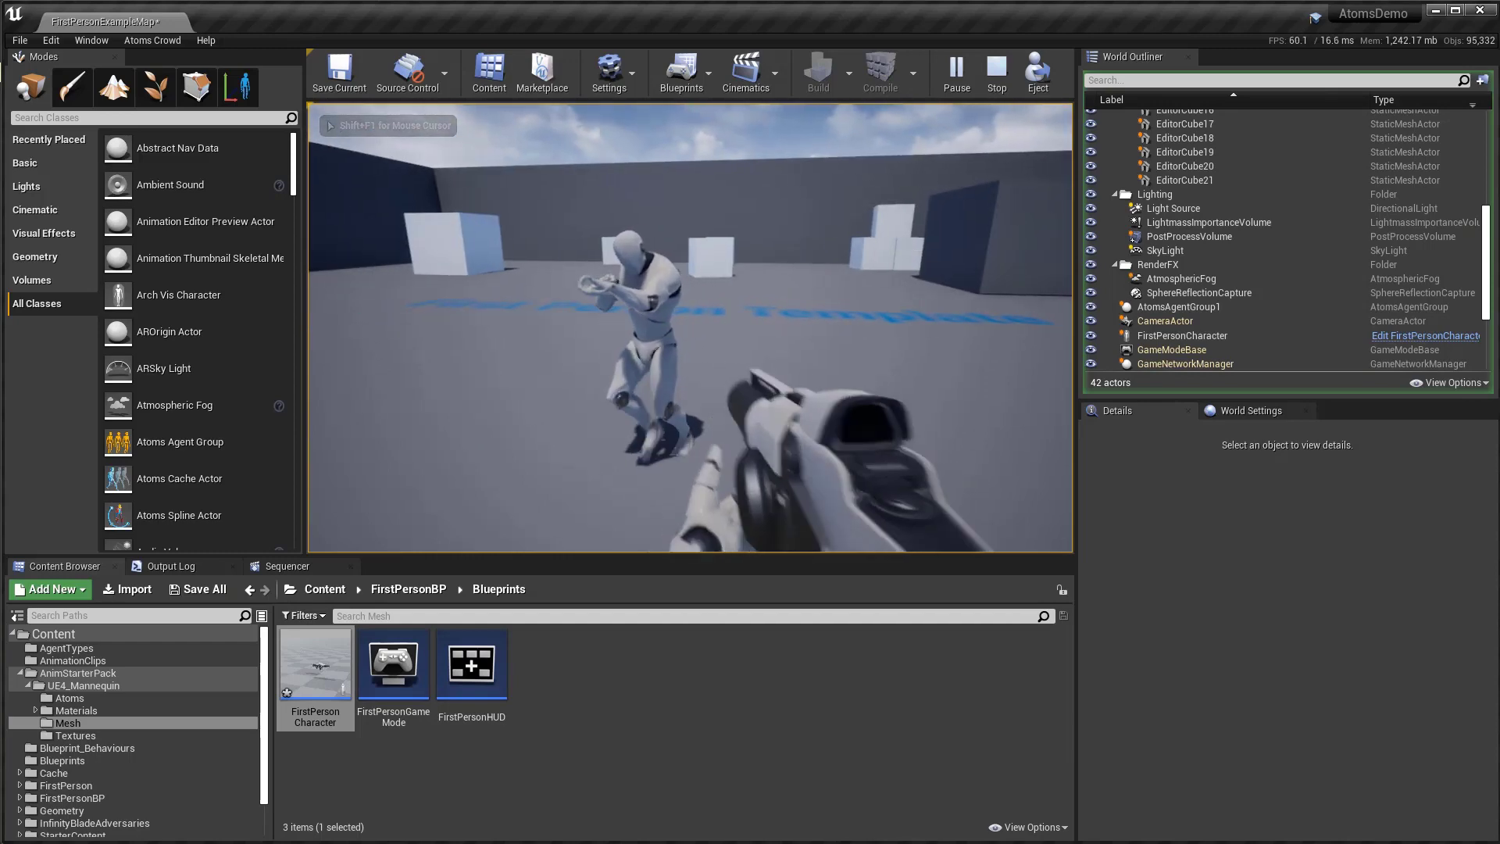
key(w)
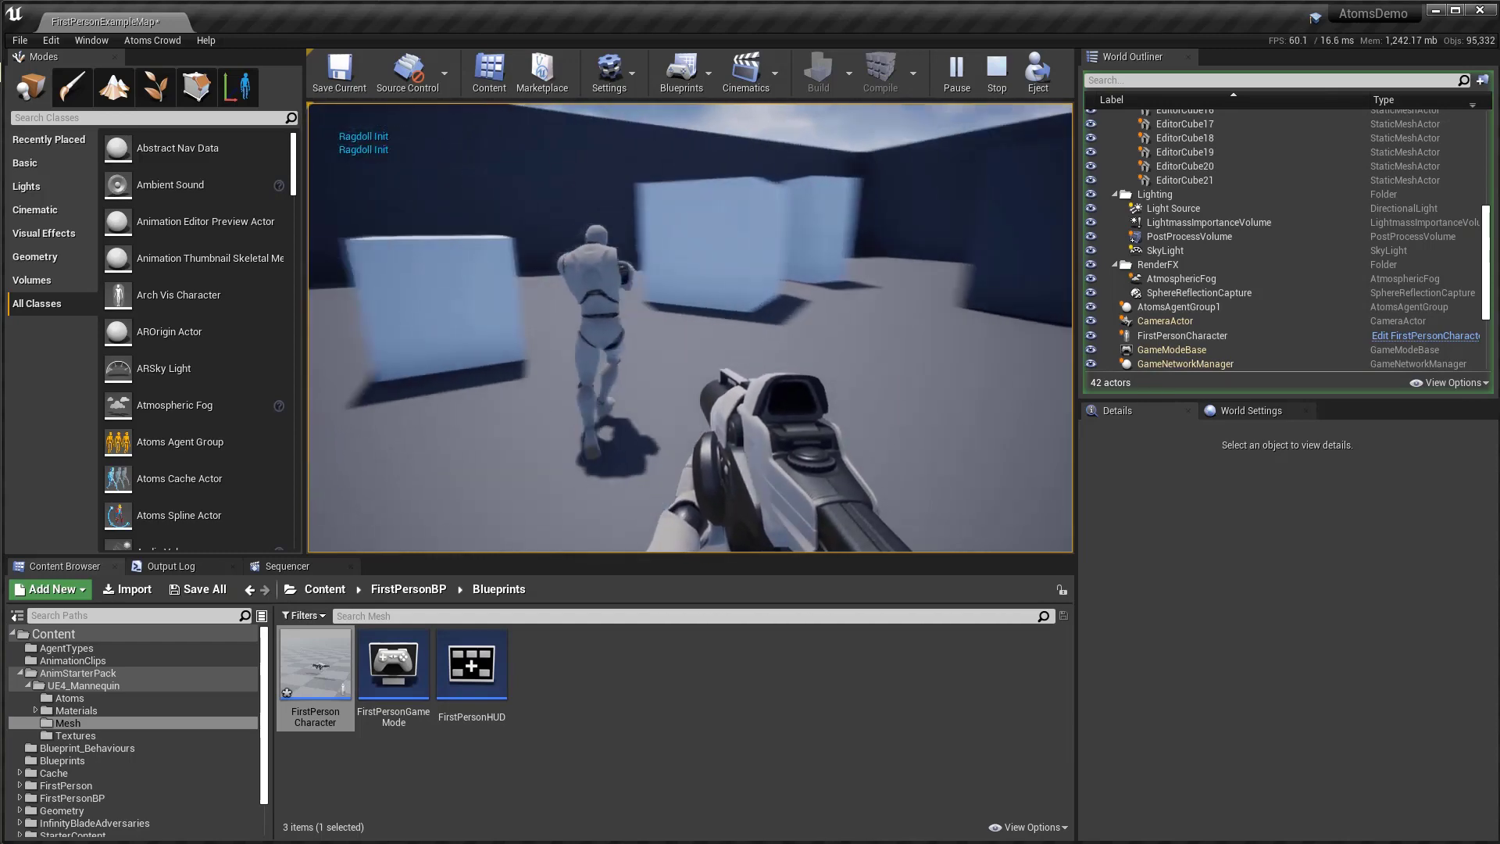
key(w)
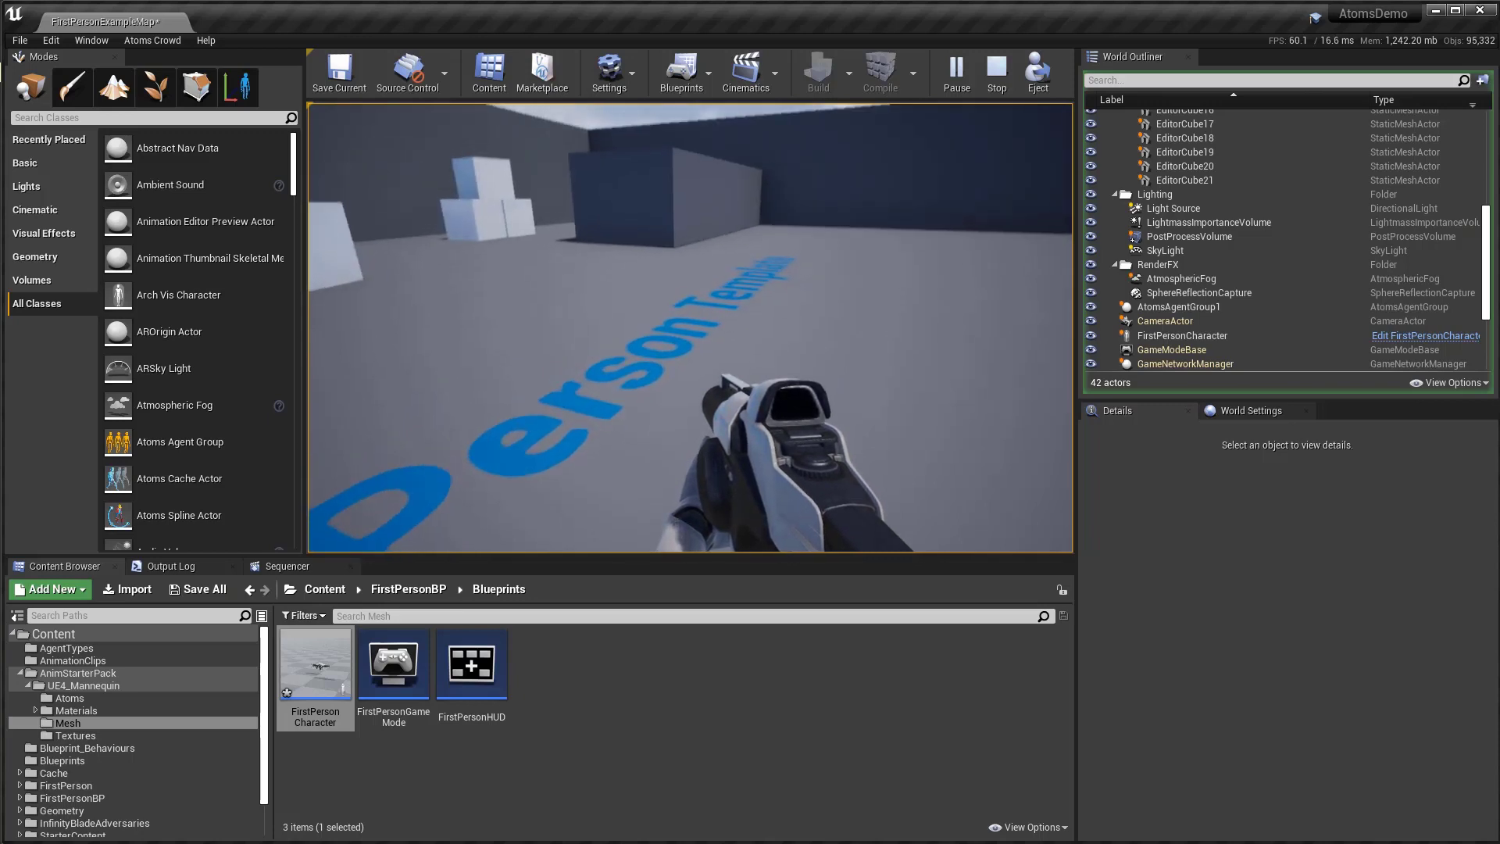
key(Escape)
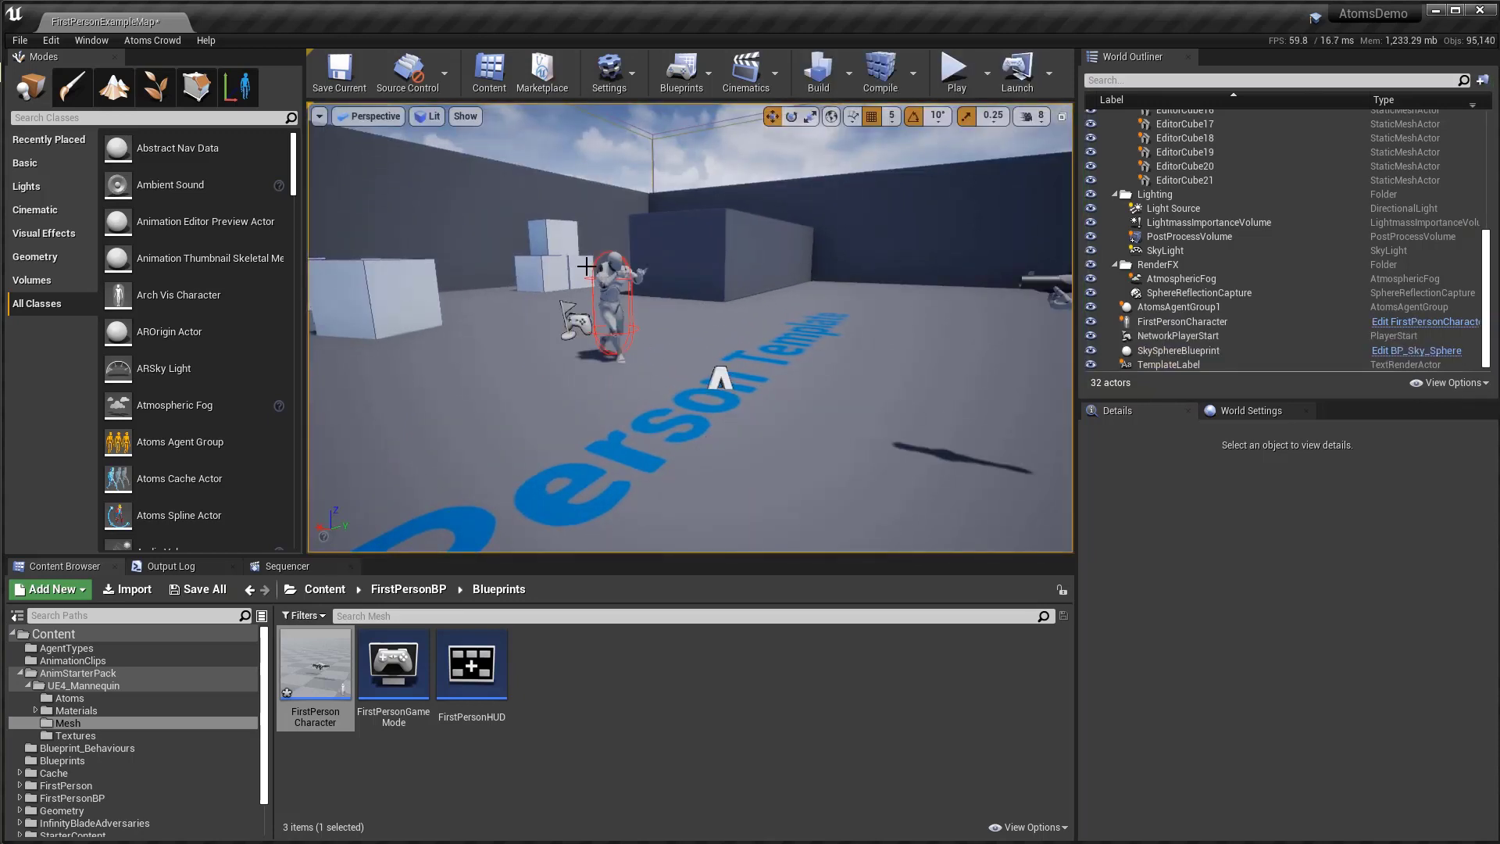
Step: Reopen the FirstPersonCharacter blueprint and move Print String farther from Init Ragdoll to make room between them
double_click(307, 666)
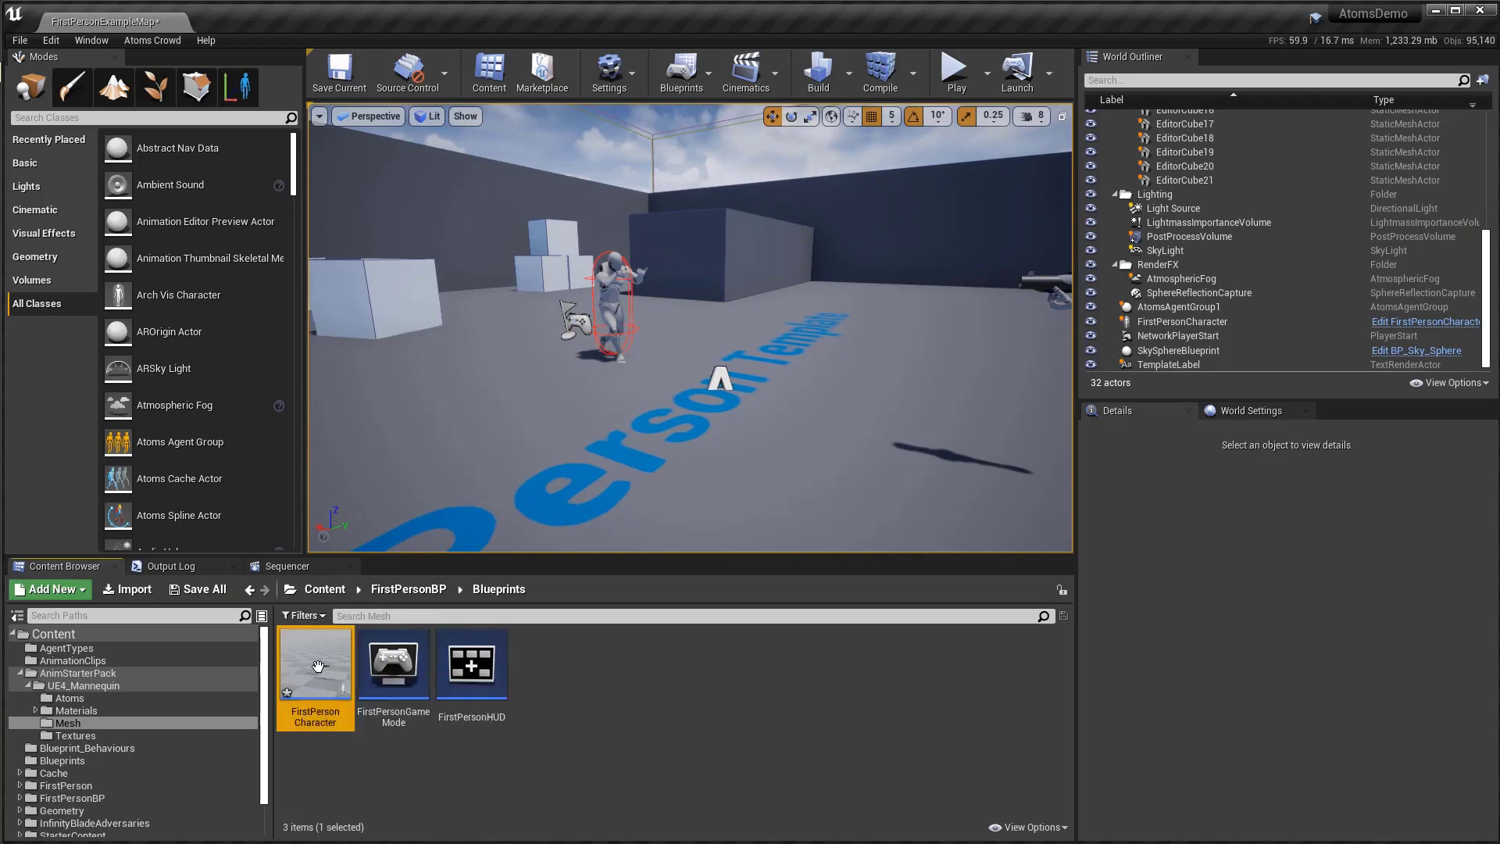
right_drag(872, 561, 764, 576)
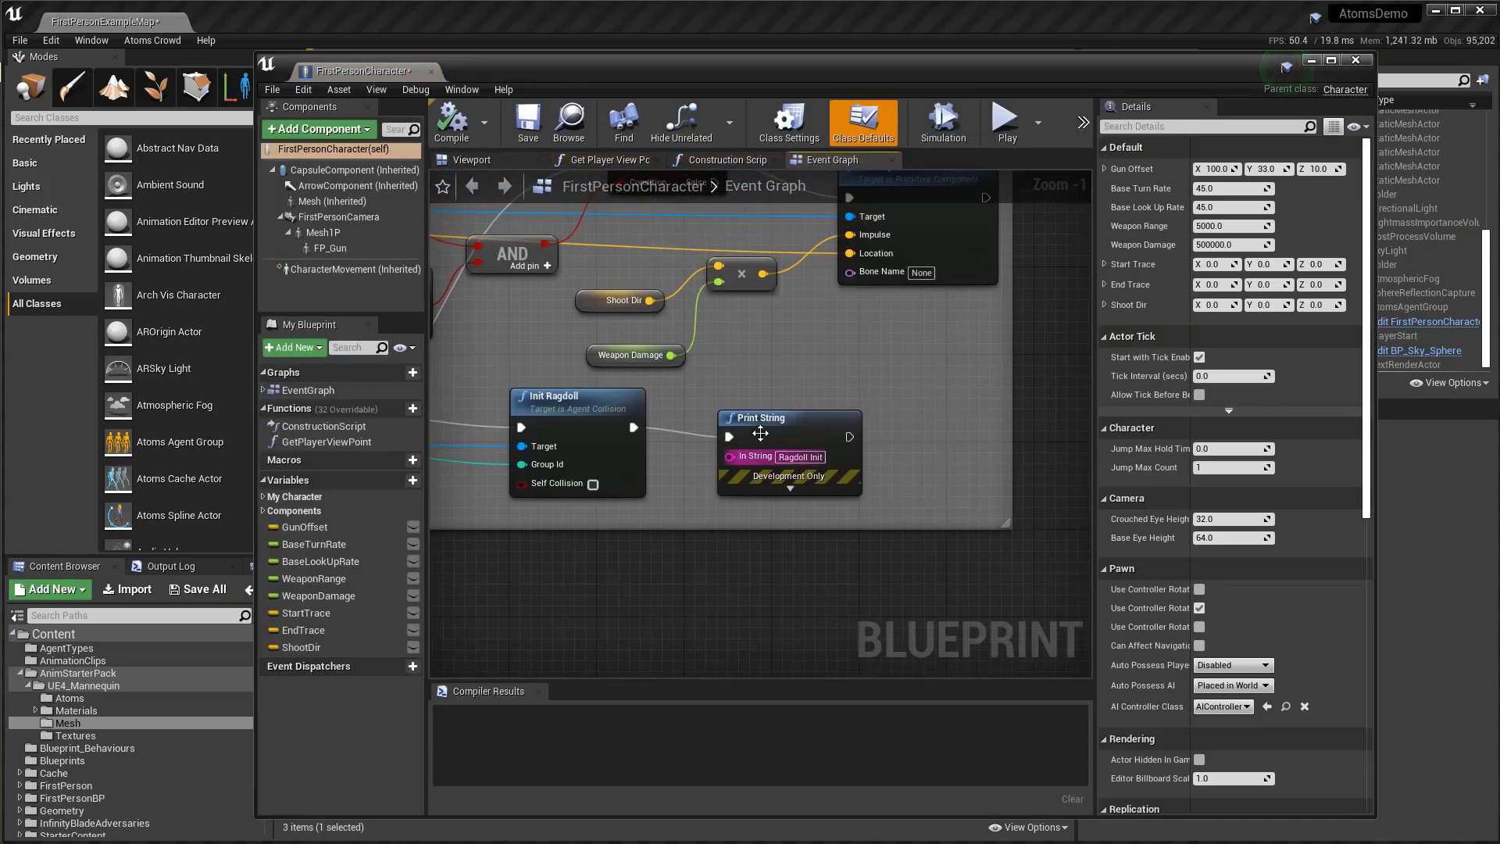
drag(769, 415, 943, 419)
Step: Add a Set Ragdoll Simulate Physics node from the cast's As Agent Collision output and place it between Init Ragdoll and Print String
scroll(547, 575, down, 1)
right_drag(547, 575, 815, 559)
drag(581, 444, 969, 472)
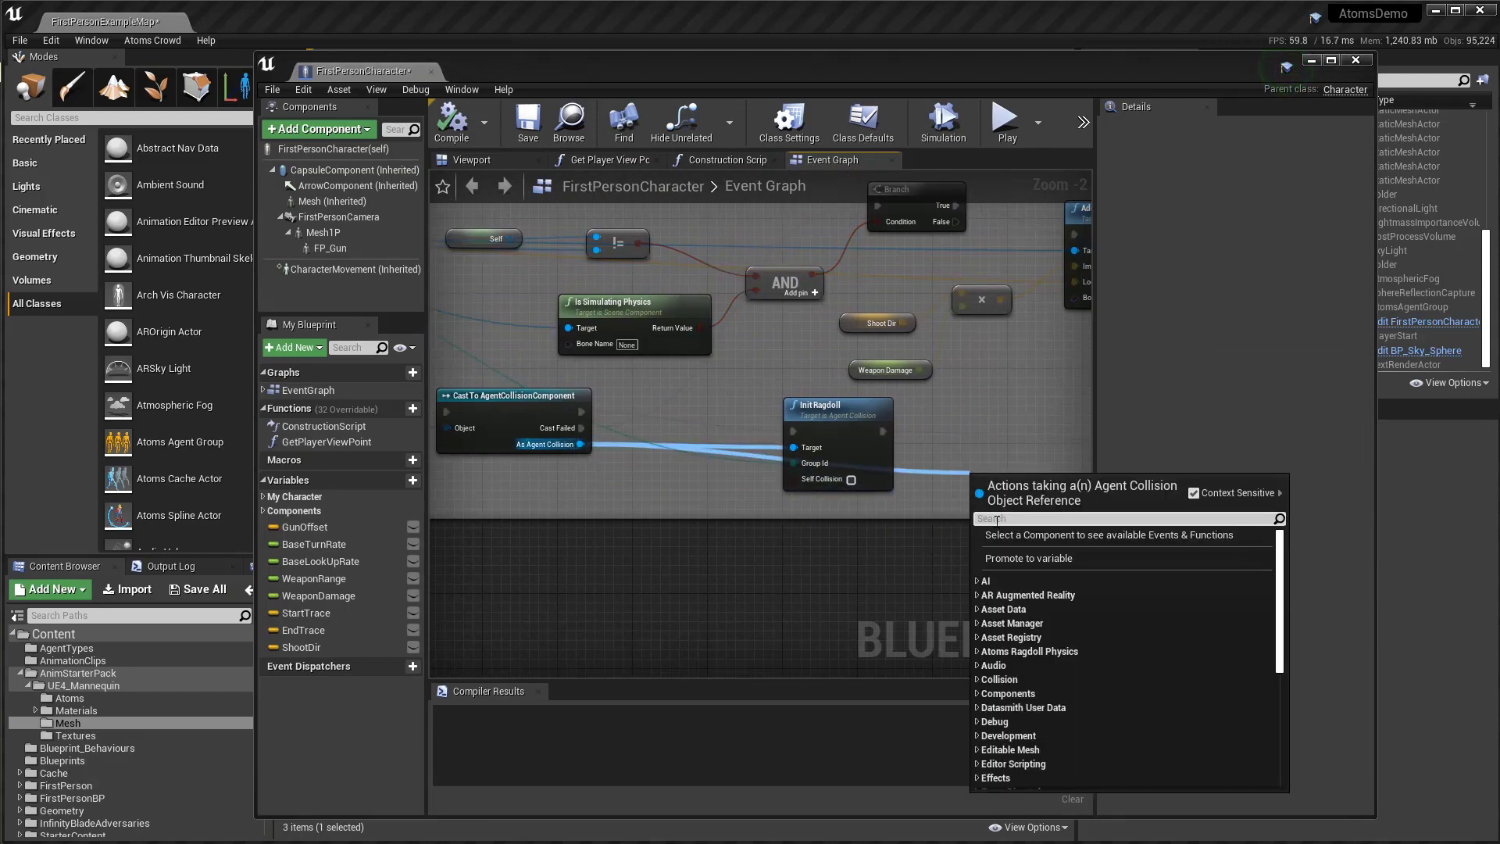
text(set)
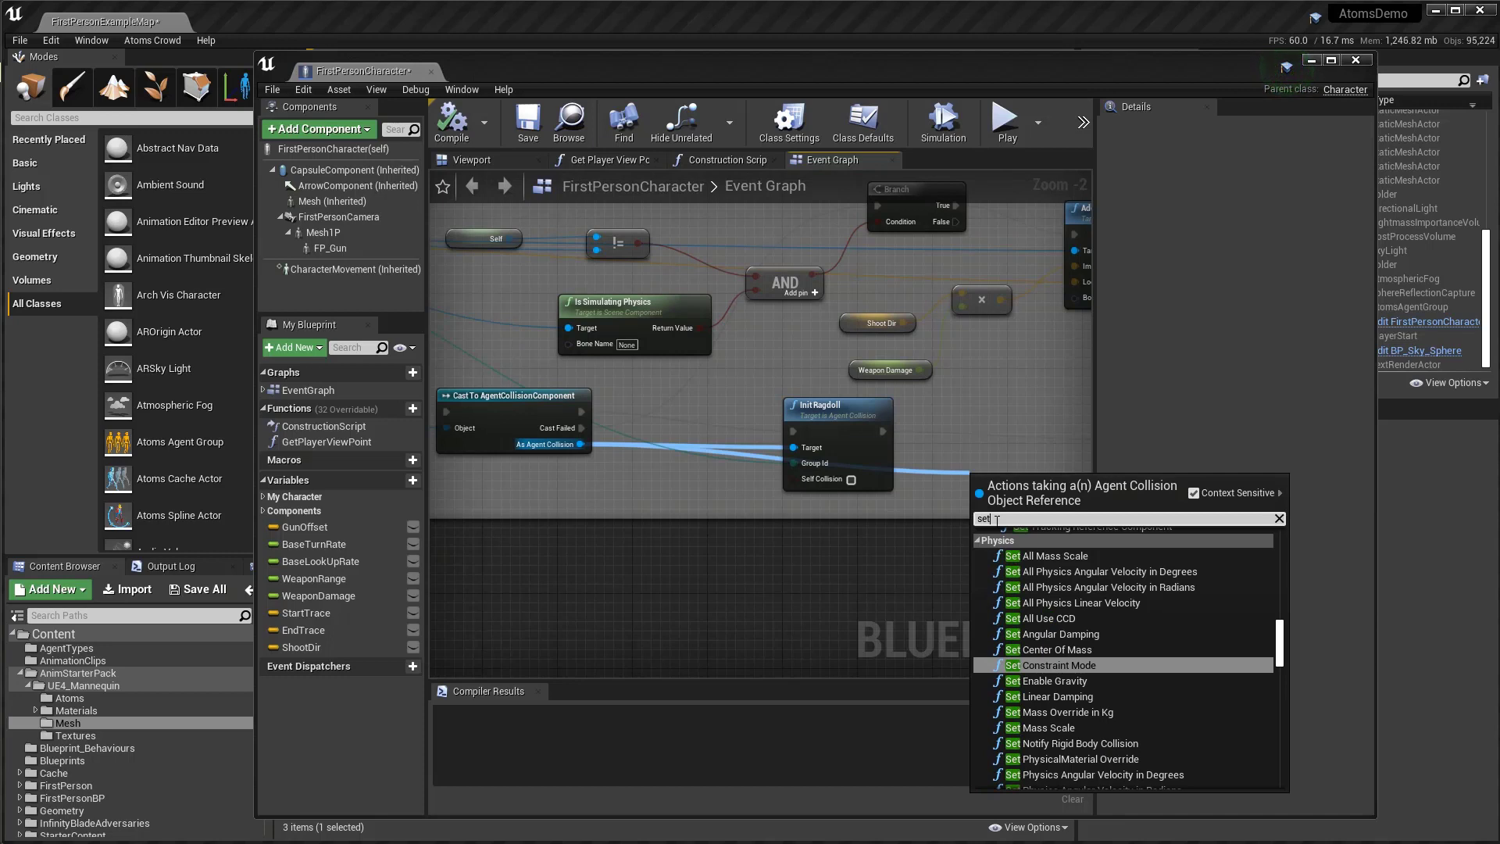
text( ra)
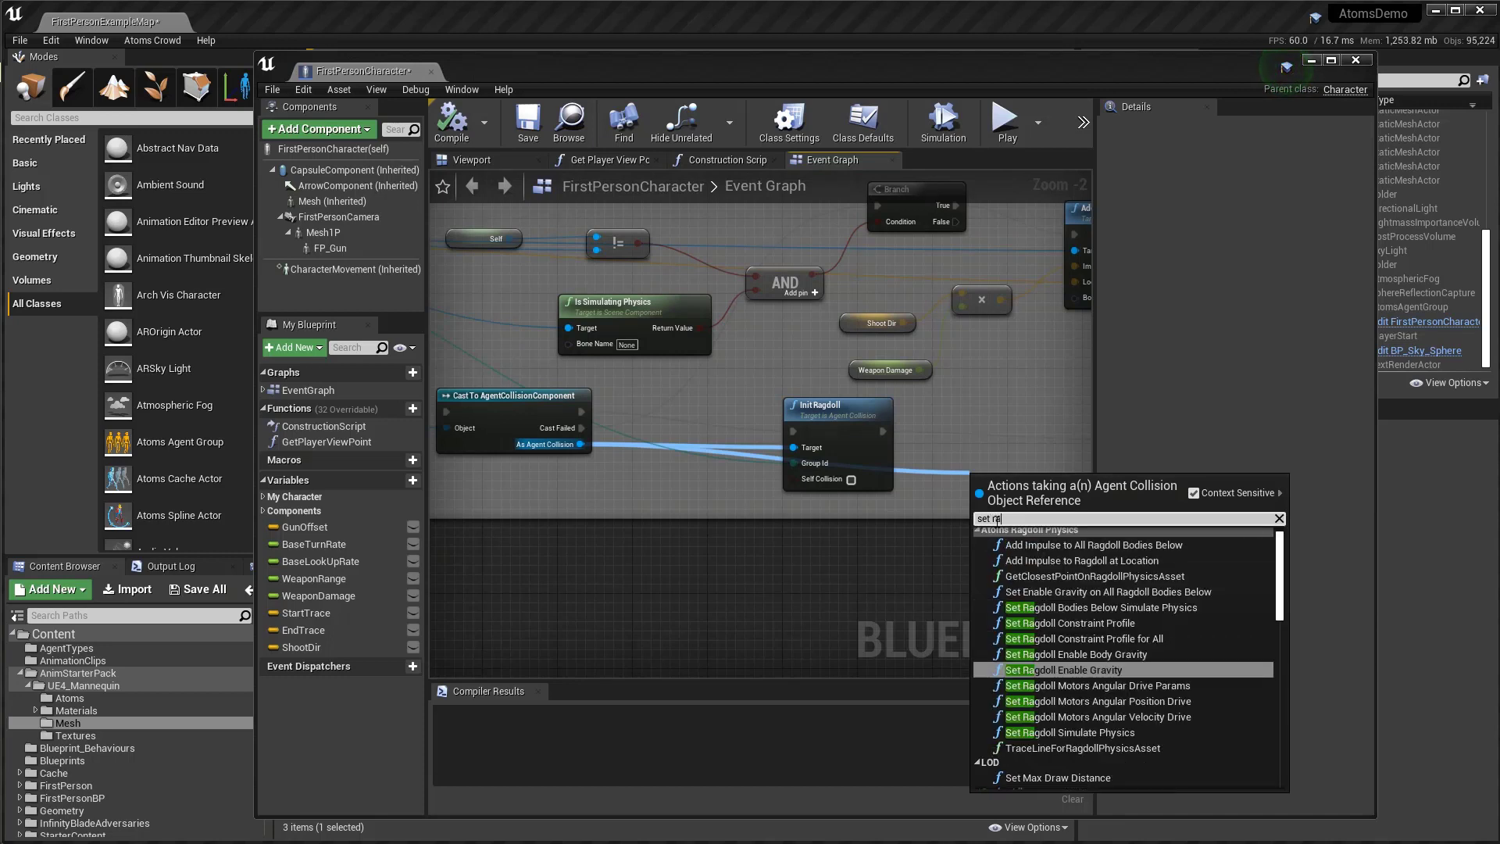
click(1063, 730)
right_drag(1017, 486, 766, 488)
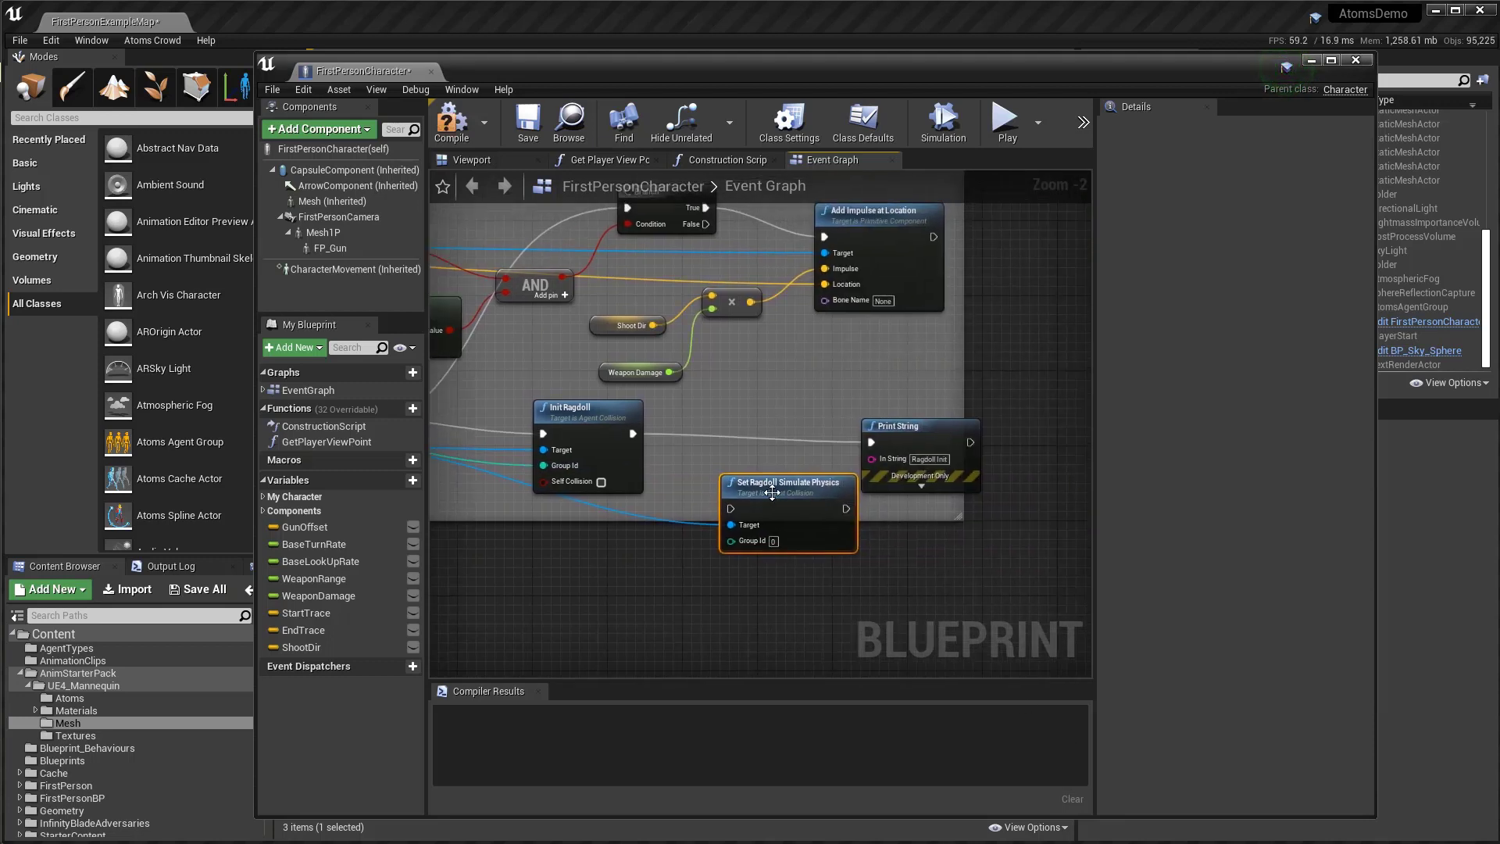
drag(771, 476, 766, 466)
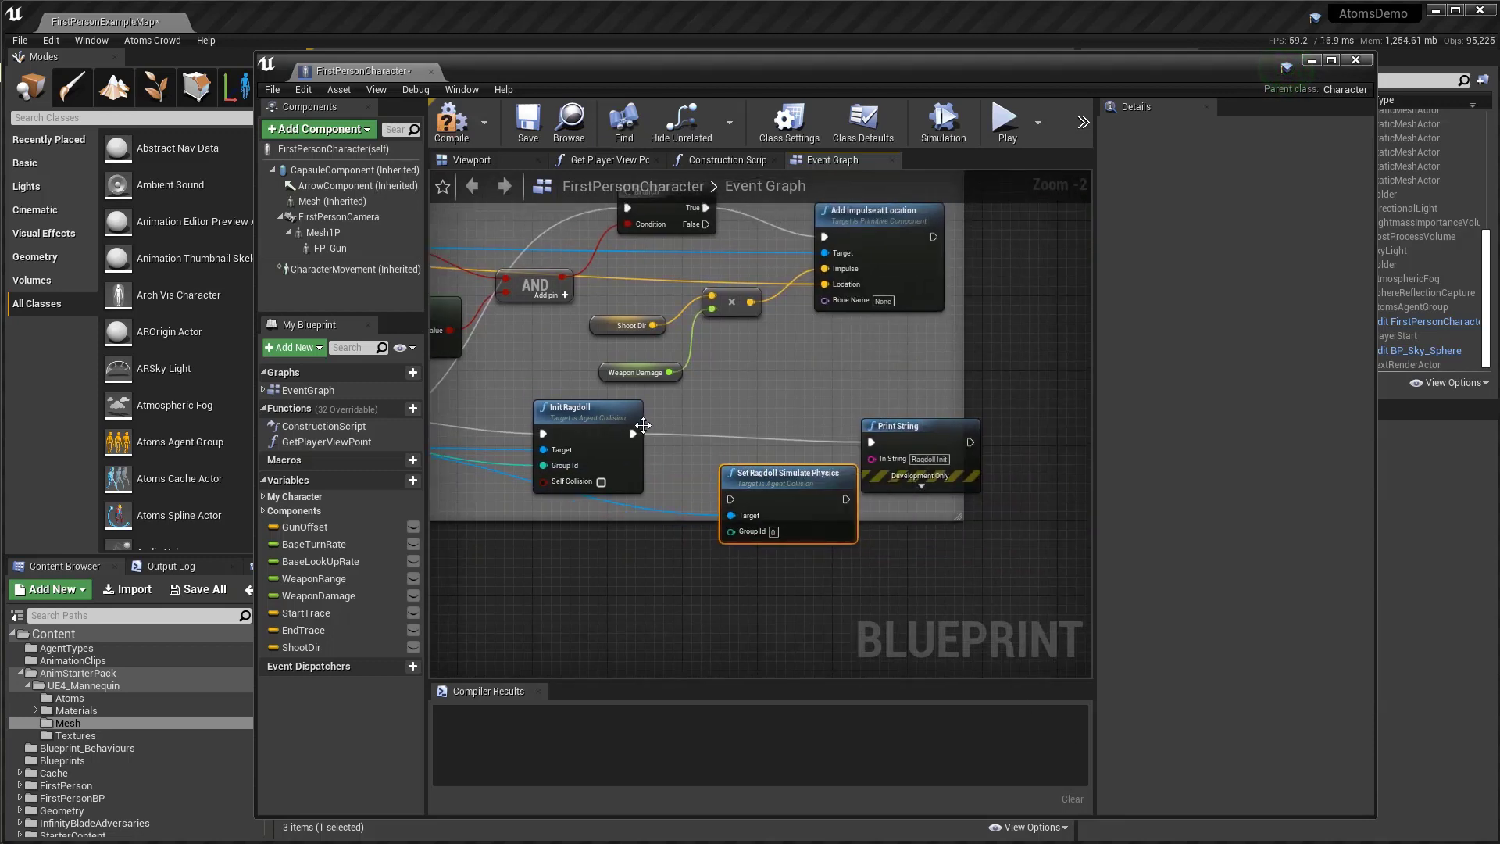
Step: Wire Set Ragdoll Simulate Physics between Init Ragdoll and Print String, and connect Break Hit Result's Hit Item to its Group Id
drag(634, 435, 732, 500)
right_drag(500, 551, 712, 530)
scroll(664, 546, down, 1)
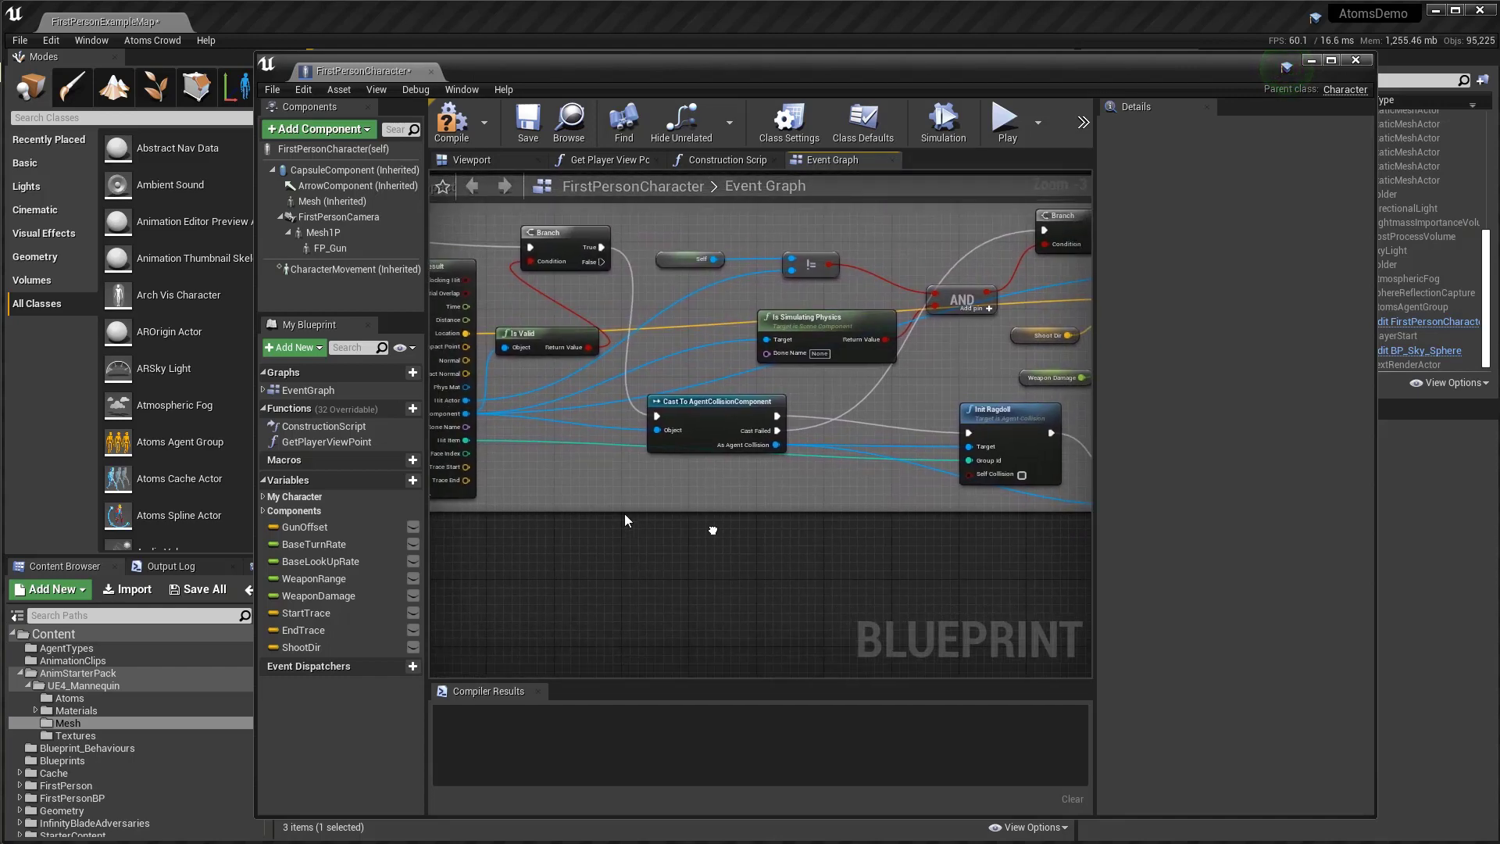
drag(466, 440, 820, 520)
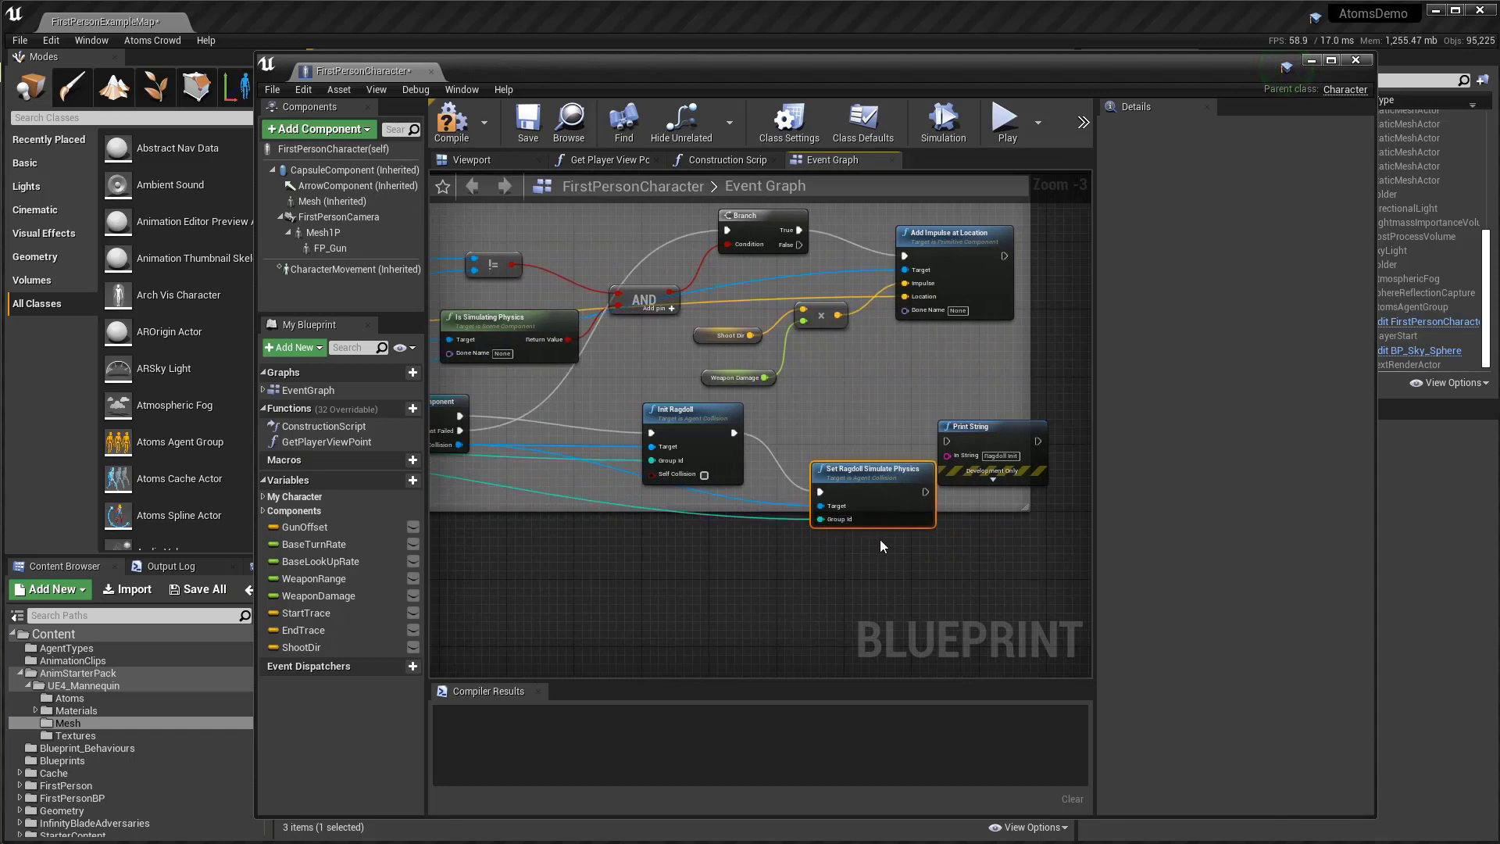
drag(930, 491, 1040, 428)
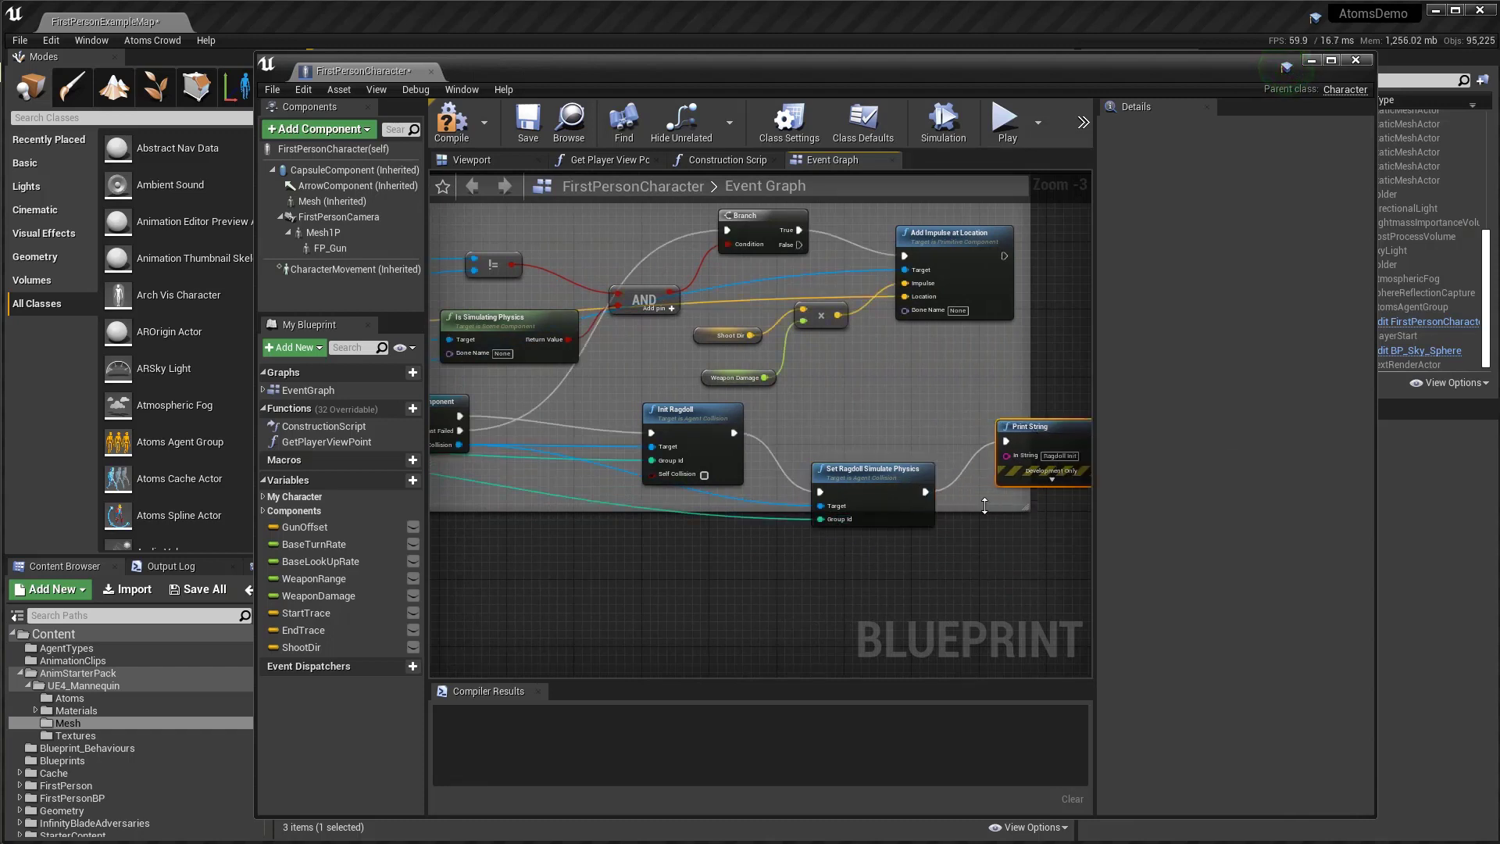
Step: Compile the character blueprint, close its editor and play the level to test the ragdoll physics
click(452, 121)
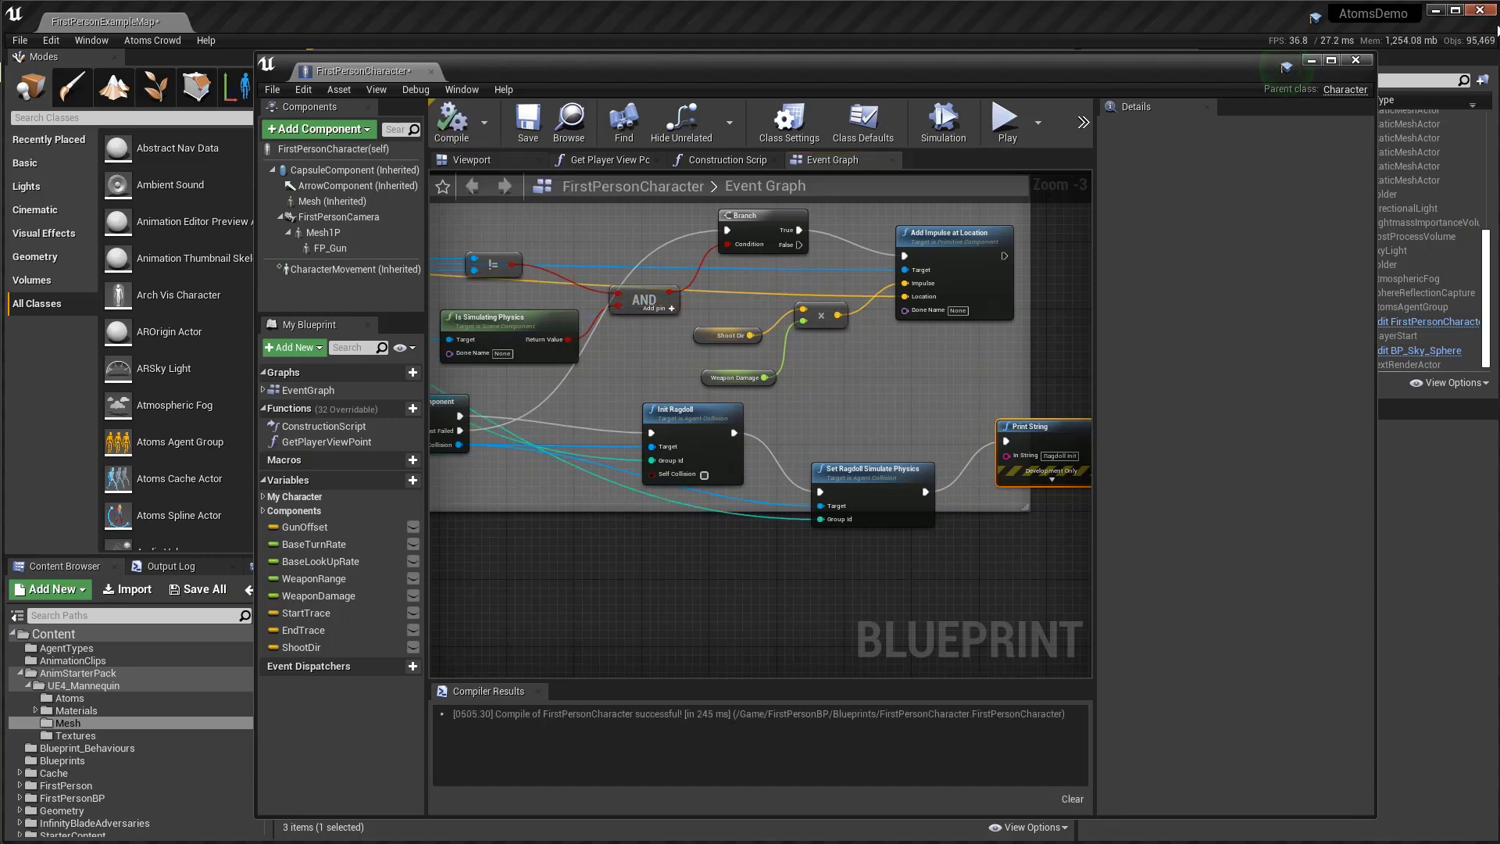
click(1355, 60)
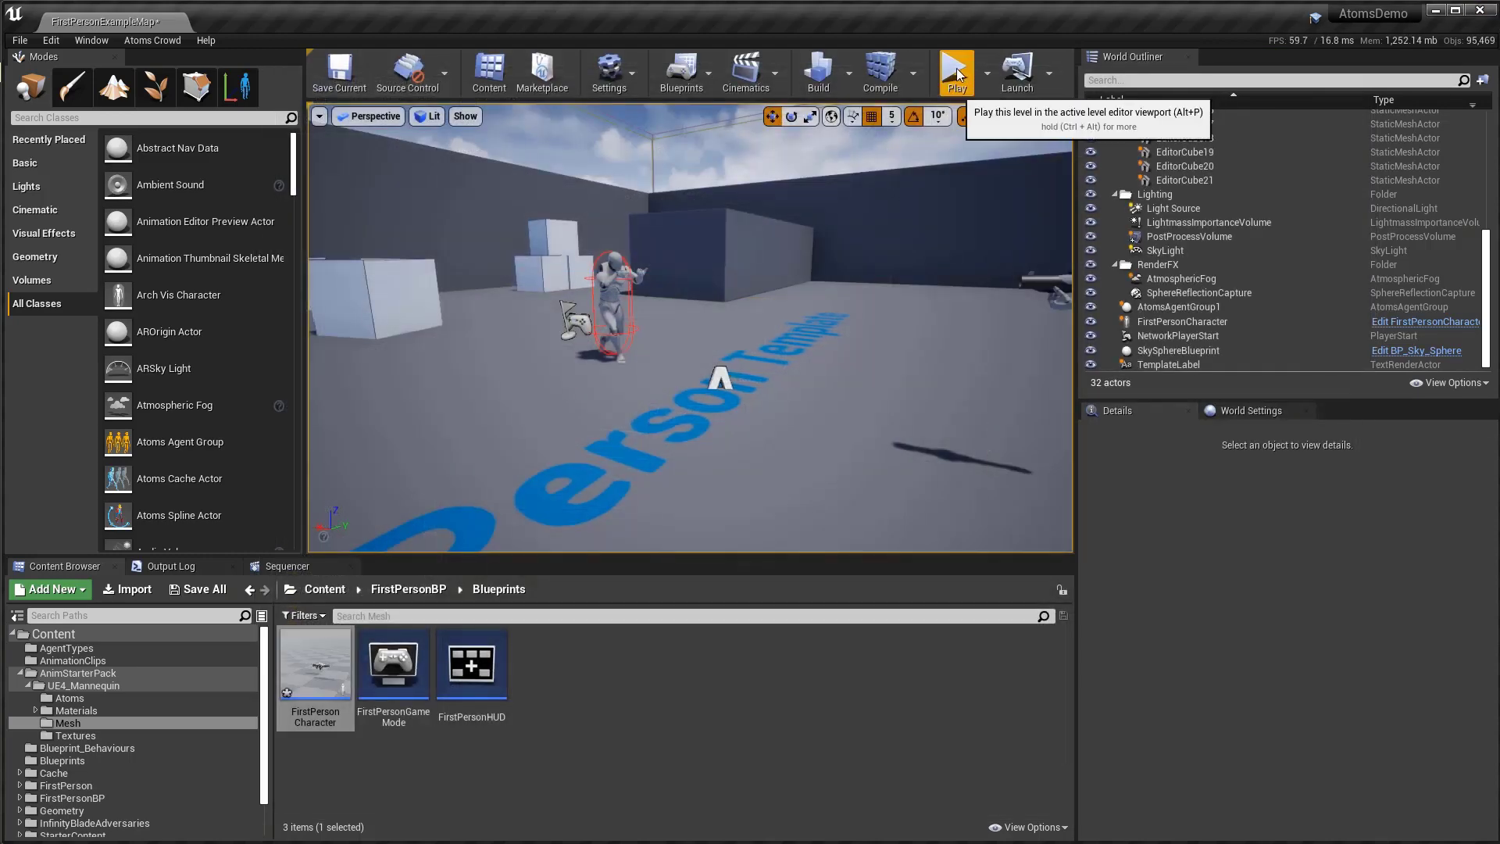
click(957, 75)
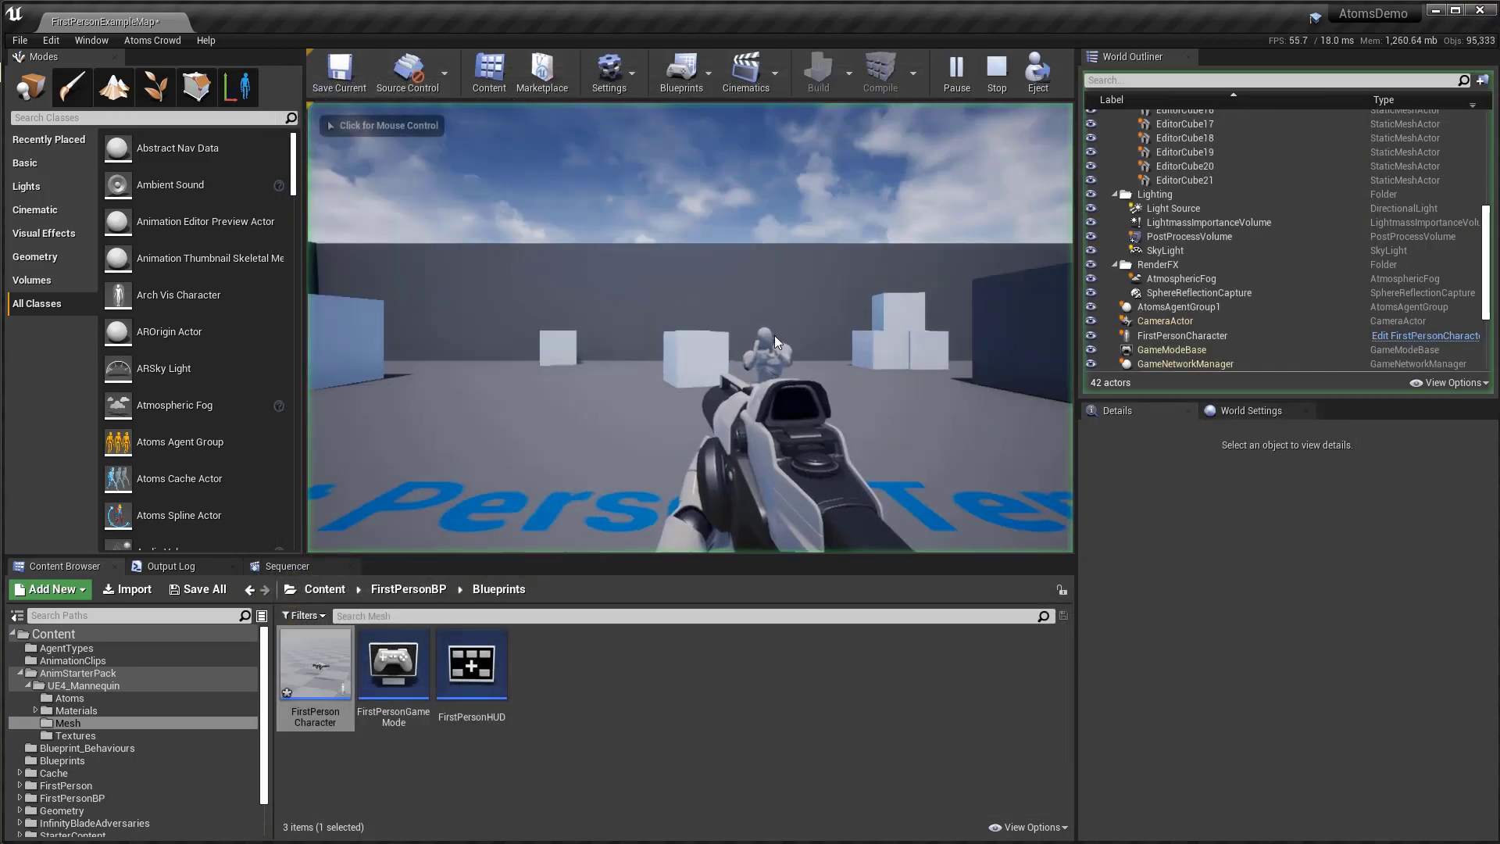